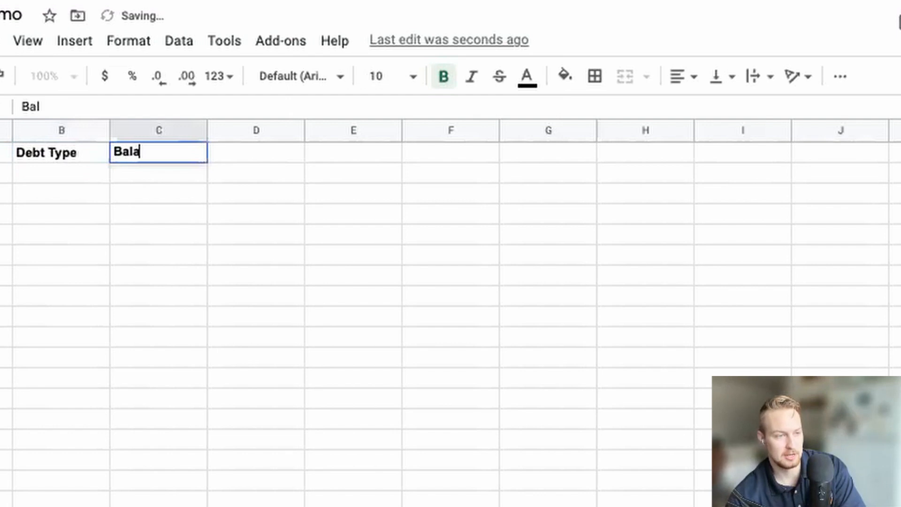
- Complete the Balance header in C1 and add the header Interest in D1
key("Tab")
type("Interest")
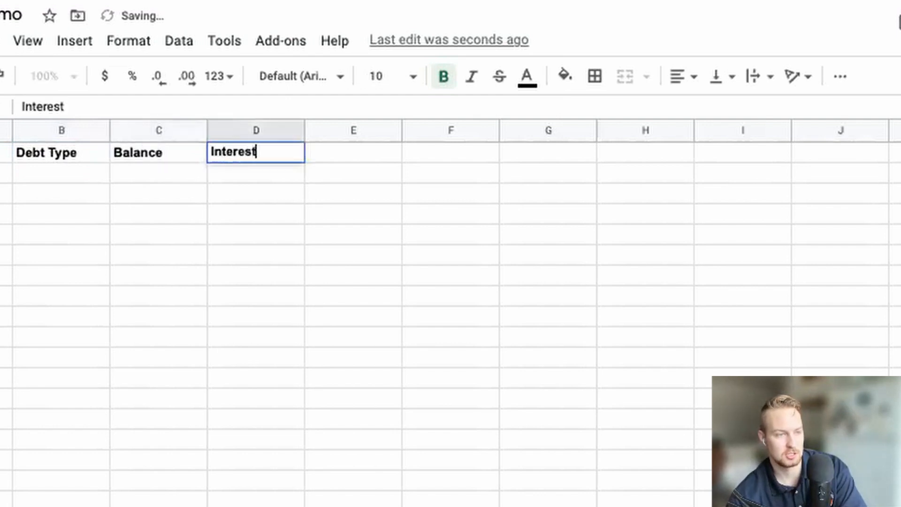
key("Return")
- Enter the Credit Card debt in row 2 with a balance of 6000 and an interest rate of 18%
type("Cr")
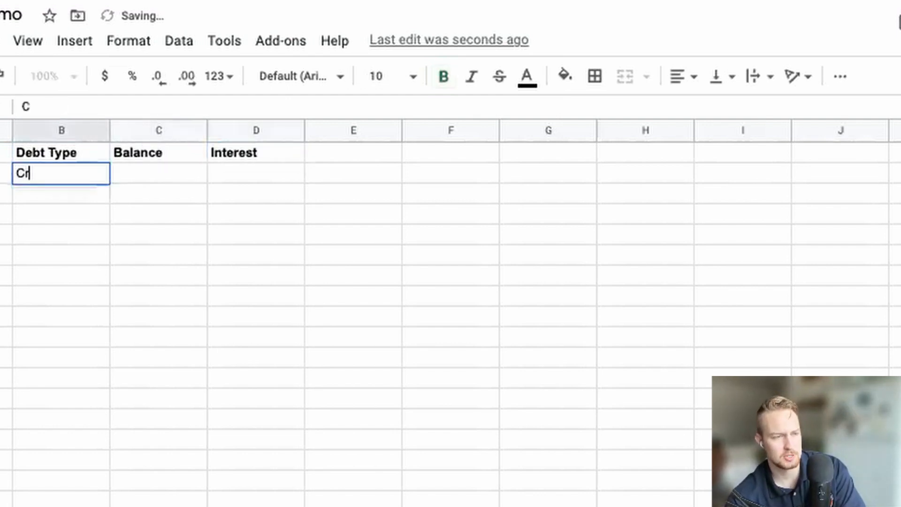
type("edit Card")
key("Tab")
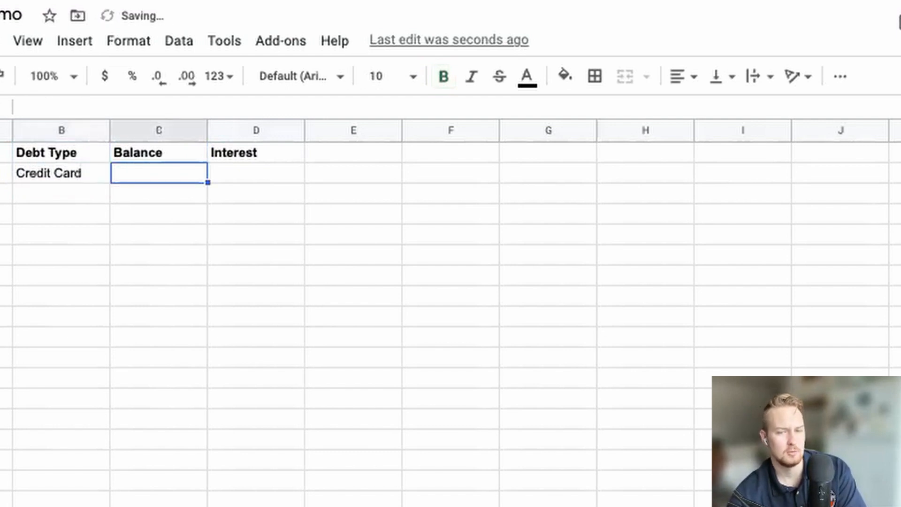
type("6000")
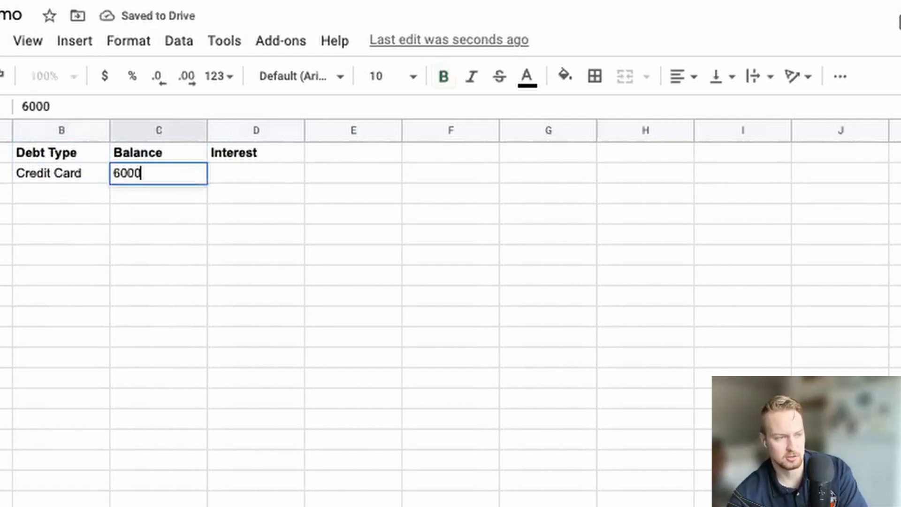
key("Tab")
type("18")
key("Tab")
key("Left")
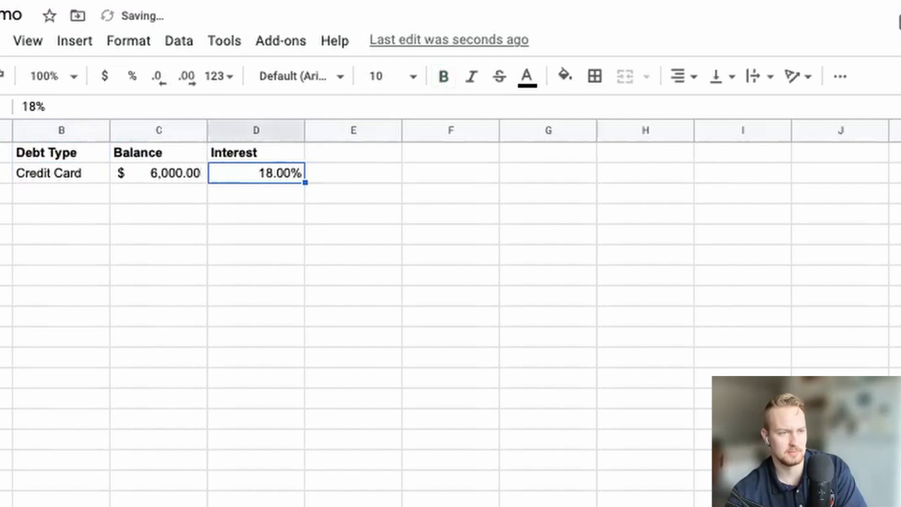
- Check the number formats applied to the credit card's interest in D2 and balance in C2
left_click(217, 77)
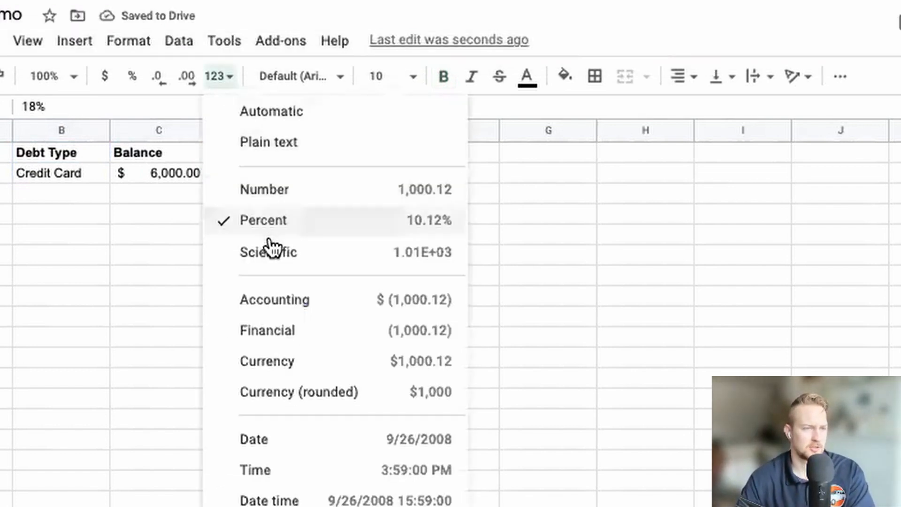
left_click(120, 187)
left_click(131, 172)
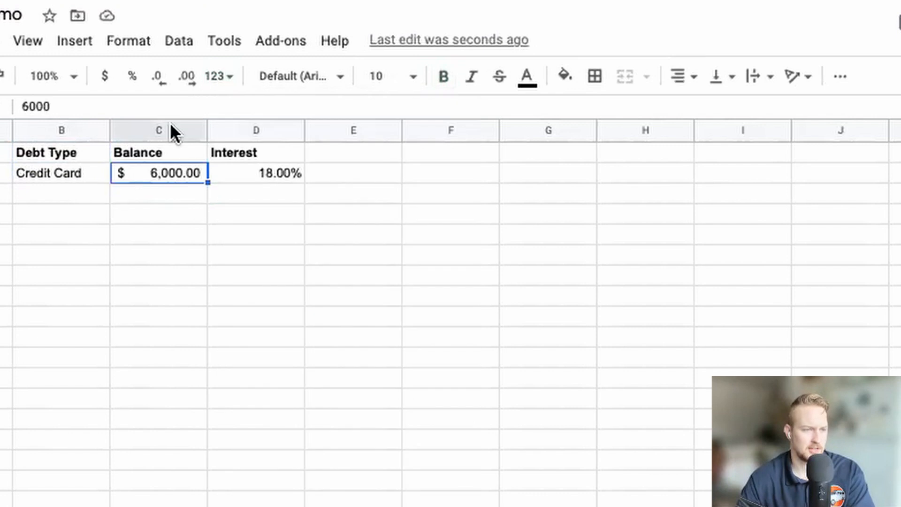
left_click(217, 76)
left_click(166, 174)
left_click(332, 176)
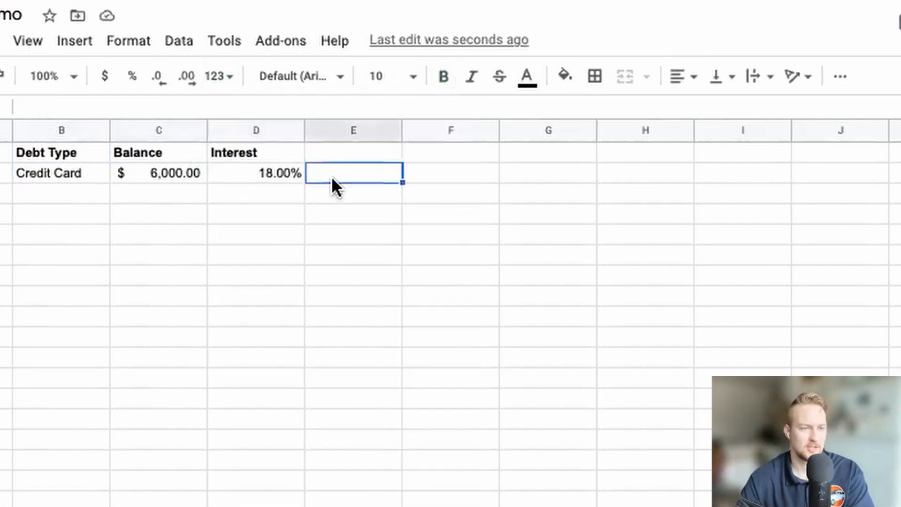
- Copy the three headers in B1:D1 and paste them at E1 and again at H1
left_click_drag(70, 159, 246, 156)
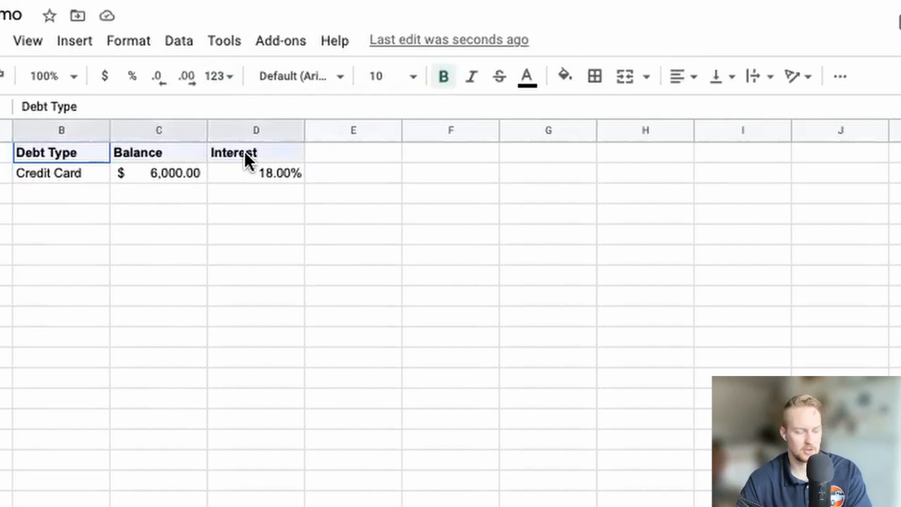
key("super+c")
left_click(321, 153)
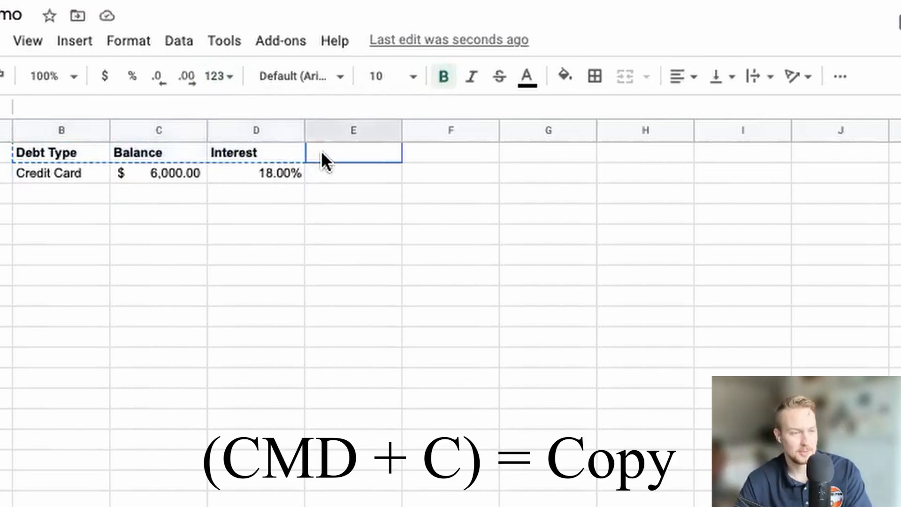
key("super+v")
left_click(632, 154)
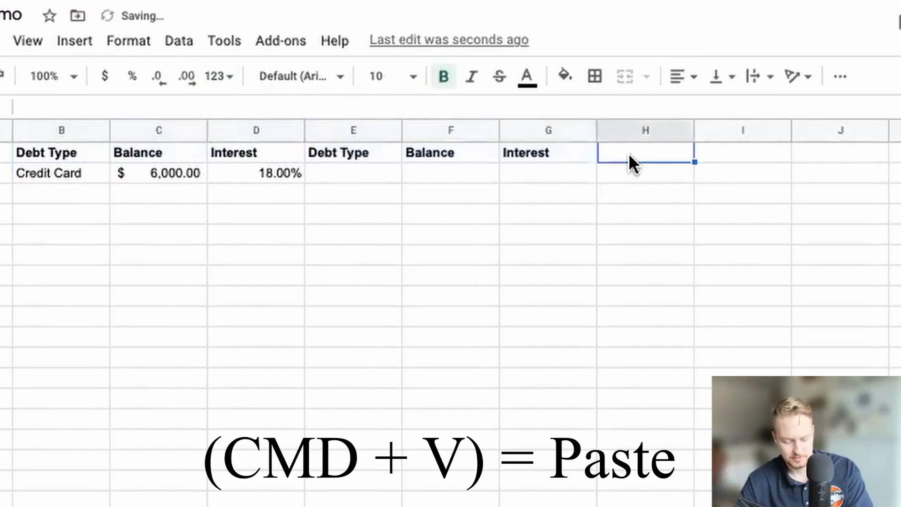
key("super+v")
left_click(413, 234)
- Enter Auto Loan in E2 with a balance of 10,000 in F2 and interest of 10 in G2
left_click(375, 177)
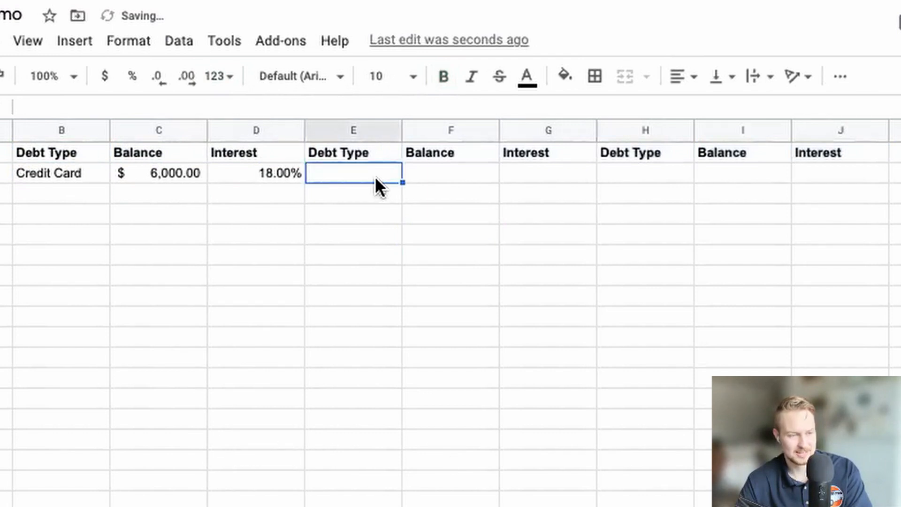
type("Auto Loan")
key("Tab")
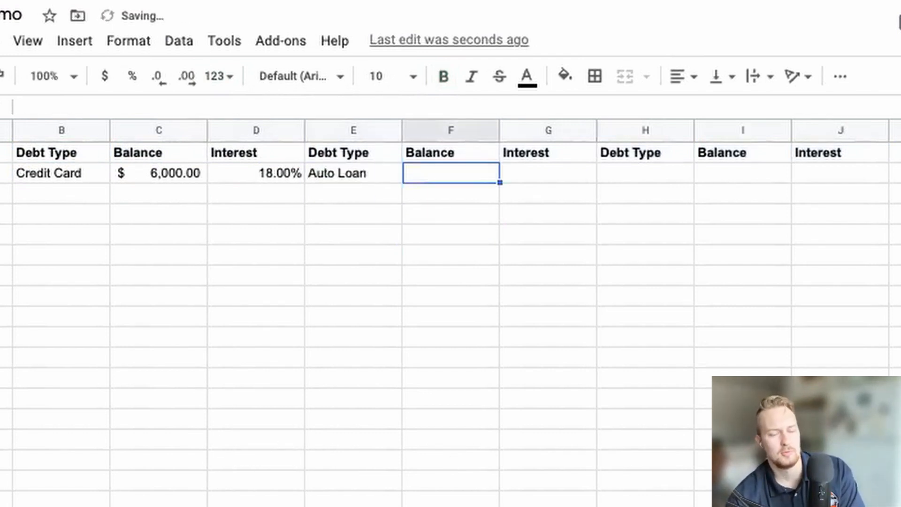
type("10,000")
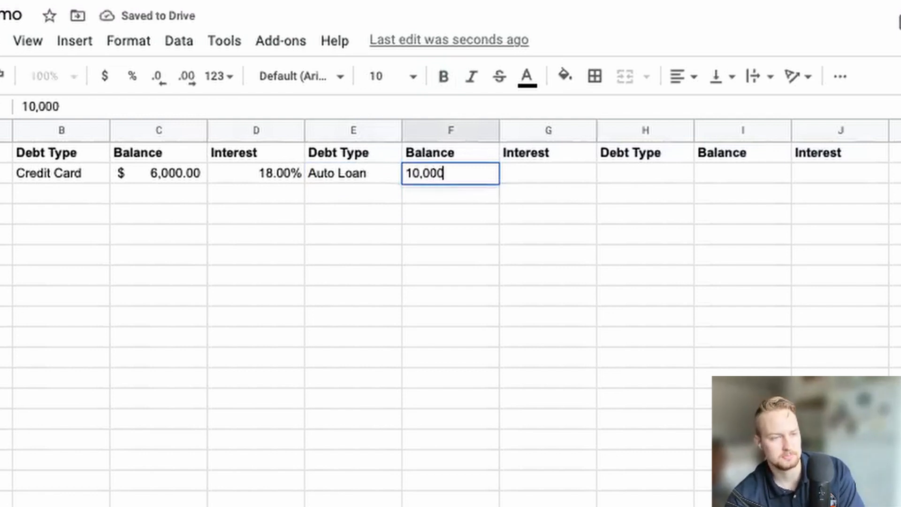
key("Tab")
type("10")
key("Tab")
key("shift+Tab")
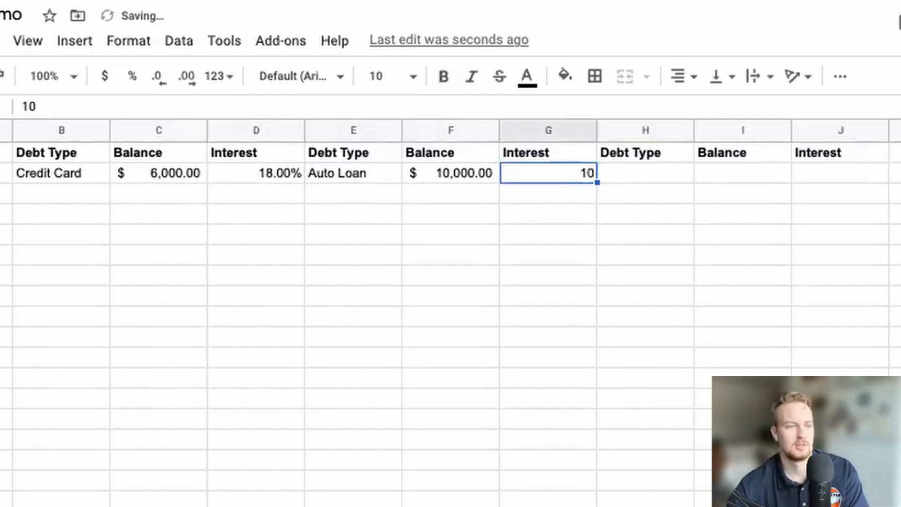
- Format the auto loan's interest in G2 as a percent and correct the value to 10%
left_click(227, 78)
left_click(265, 220)
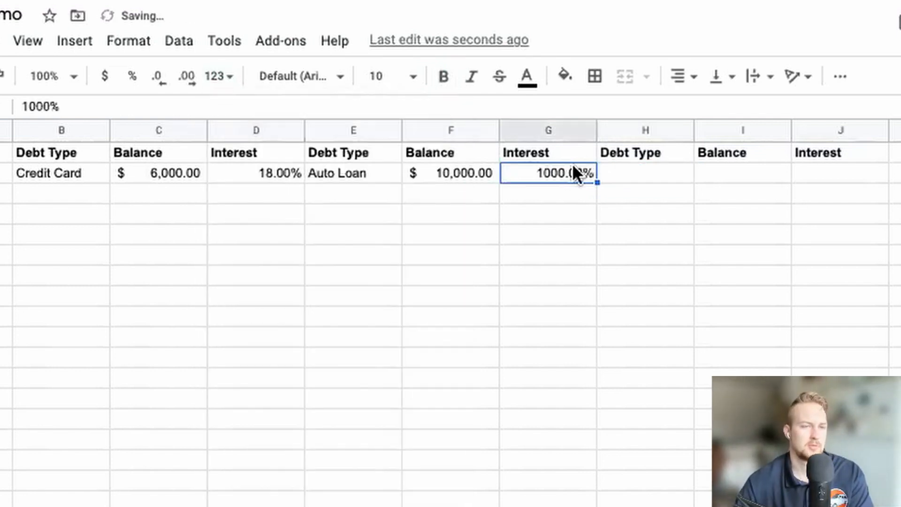
double_click(559, 173)
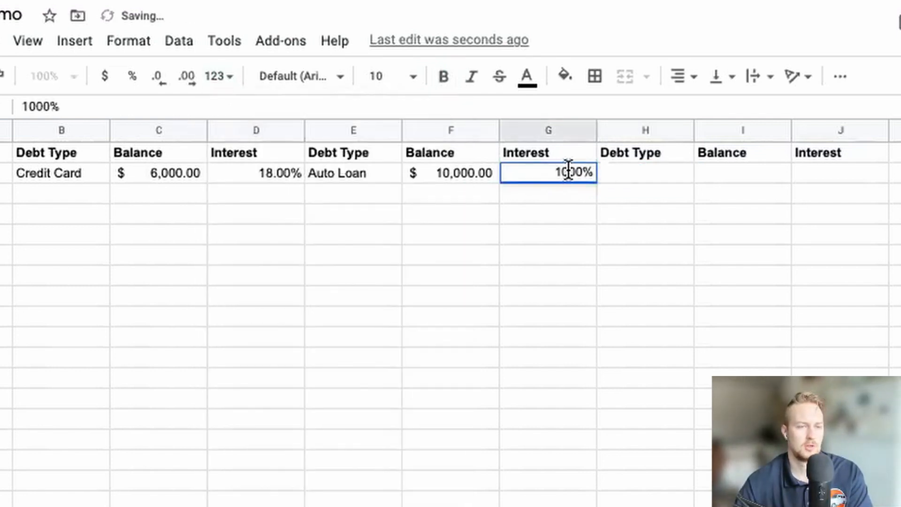
left_click_drag(568, 172, 584, 172)
key("BackSpace")
key("Tab")
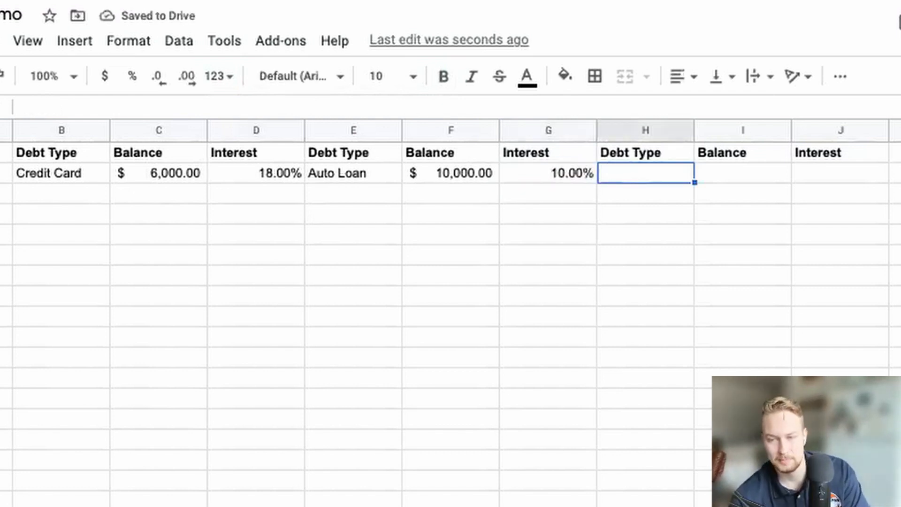
- Enter Student Loan in H2 with a balance of 20,000 in I2 and interest of 4.5 in J2
type("Student Loan")
key("Tab")
type("20")
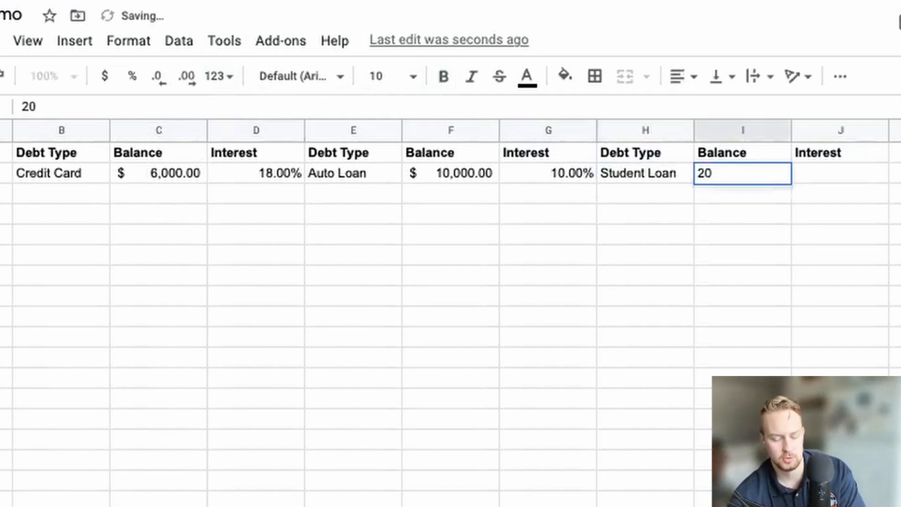
type(",000")
key("Tab")
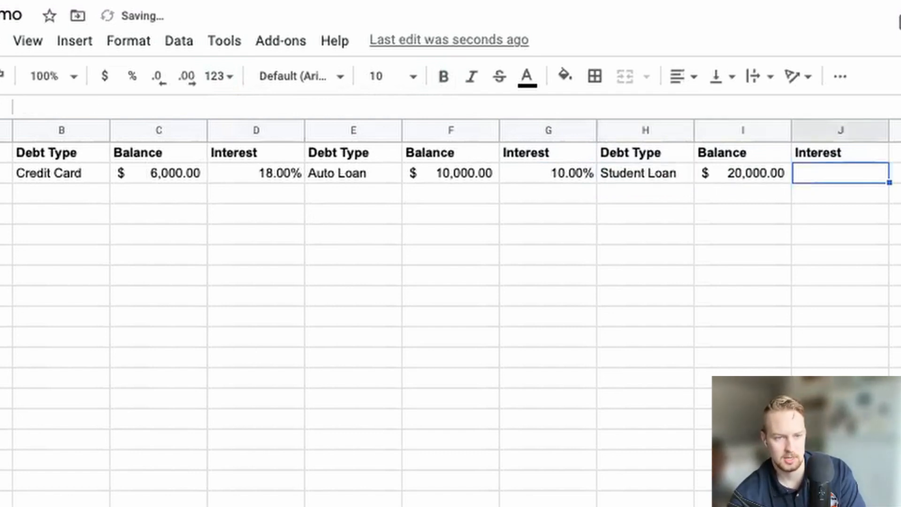
type("4.5")
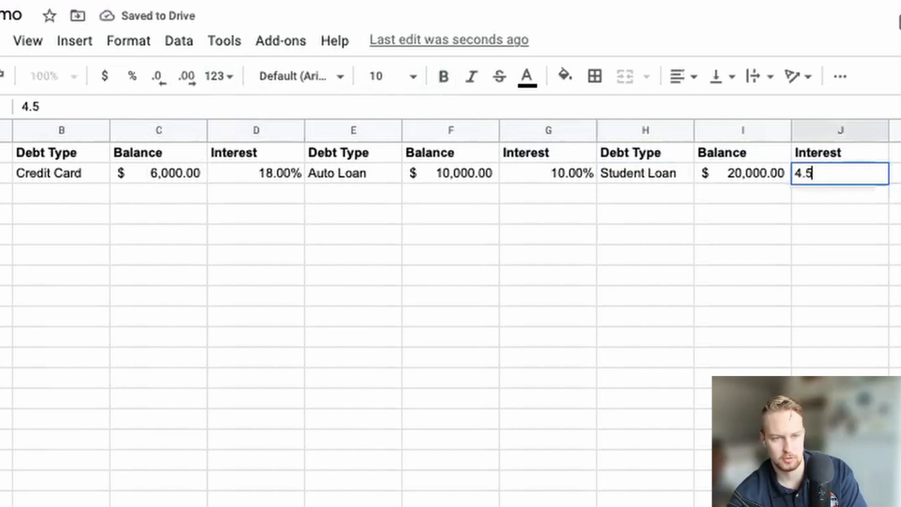
key("Return")
key("Up")
key("Right")
key("Right")
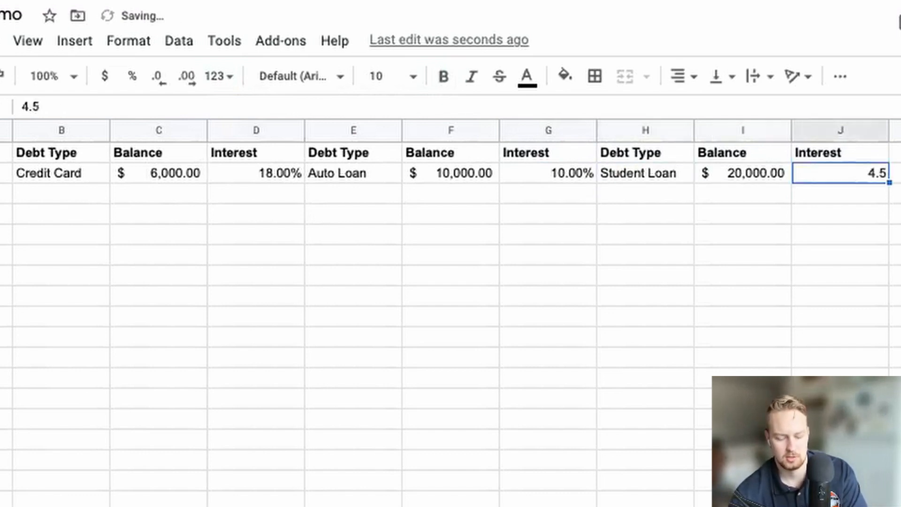
- Set the student loan's interest in J2 to .045 and format it as a percent
type(".045")
key("Return")
key("Up")
left_click(224, 77)
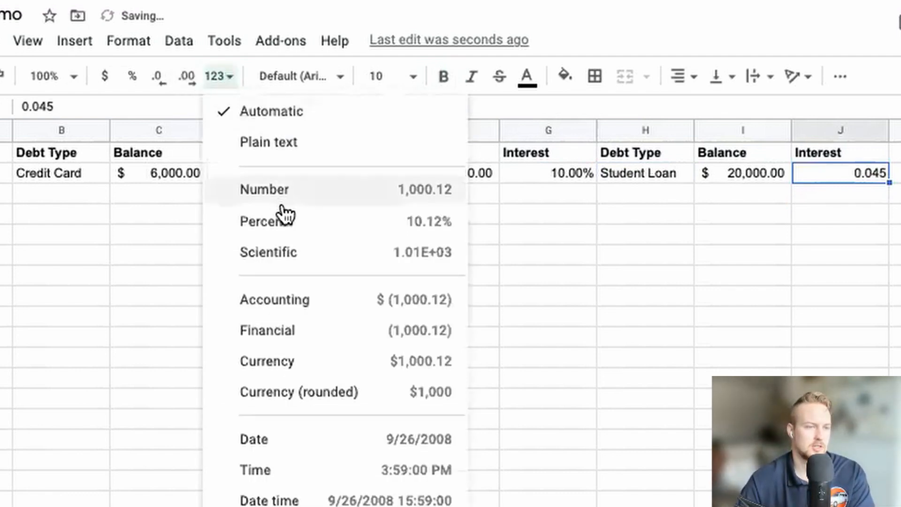
left_click(283, 218)
left_click(261, 201)
- Enter the headers Payment, Interest and Balance in B4:D4 below the credit card details
left_click(25, 197)
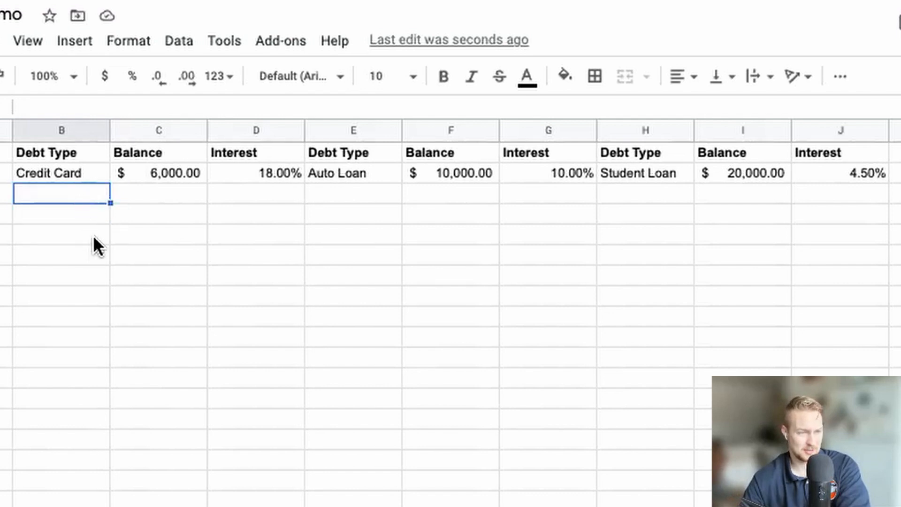
left_click(89, 214)
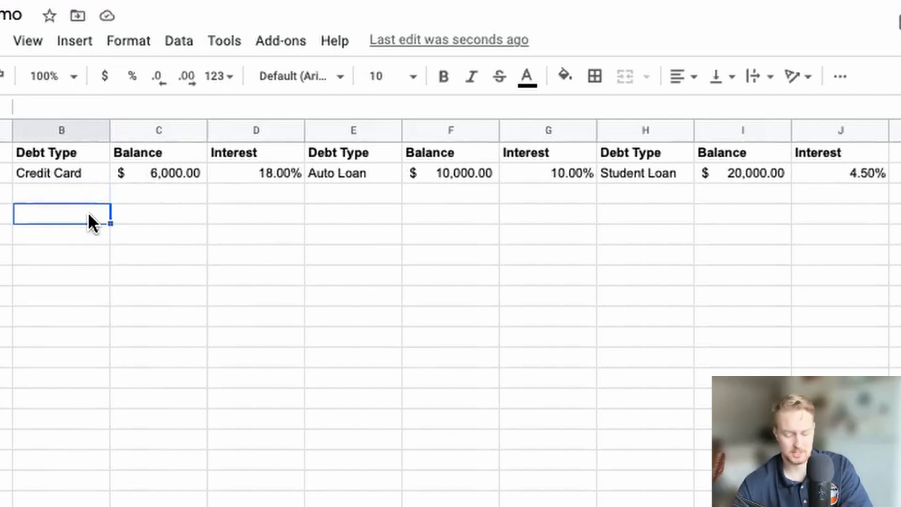
type("Payment")
key("Tab")
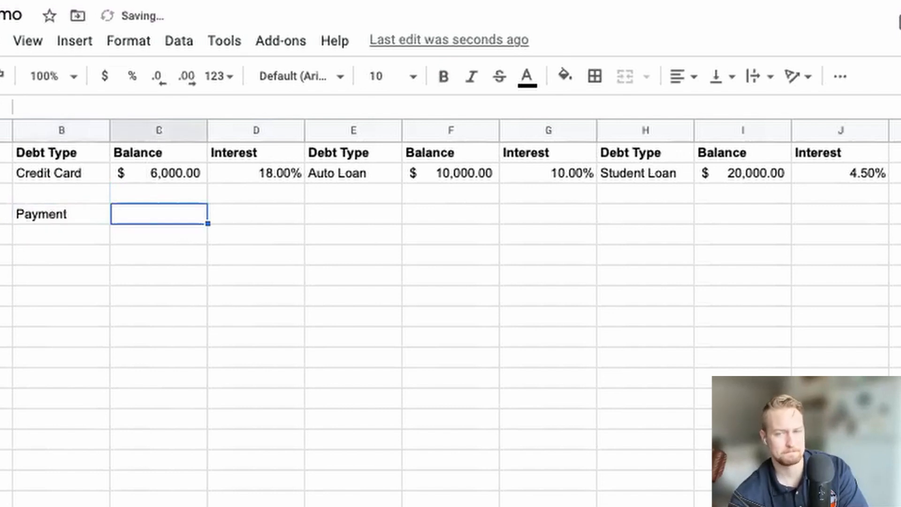
type("Interest")
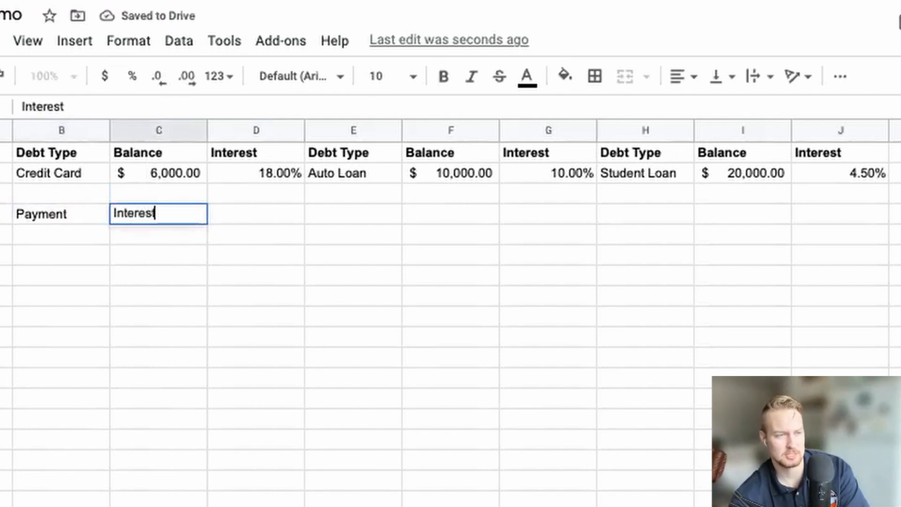
key("Tab")
type("Balance")
key("Left")
key("Left")
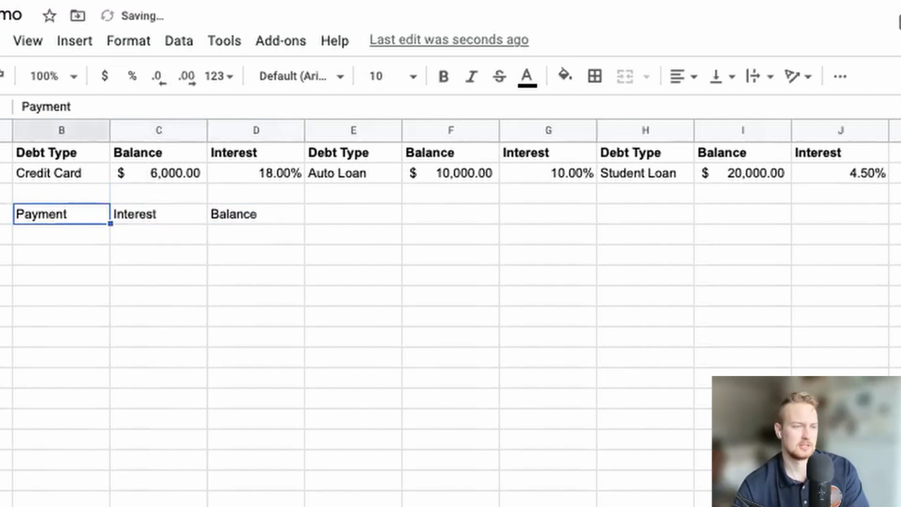
- Make the Payment, Interest and Balance headers in B4:D4 bold
key("ctrl+b")
key("Right")
key("ctrl+b")
key("Right")
key("ctrl+b")
- Fill the B4:D4 headers across row 4 to J4 so they repeat under the auto and student loans
key("Left")
key("Left")
key("shift+Right")
key("shift+Right")
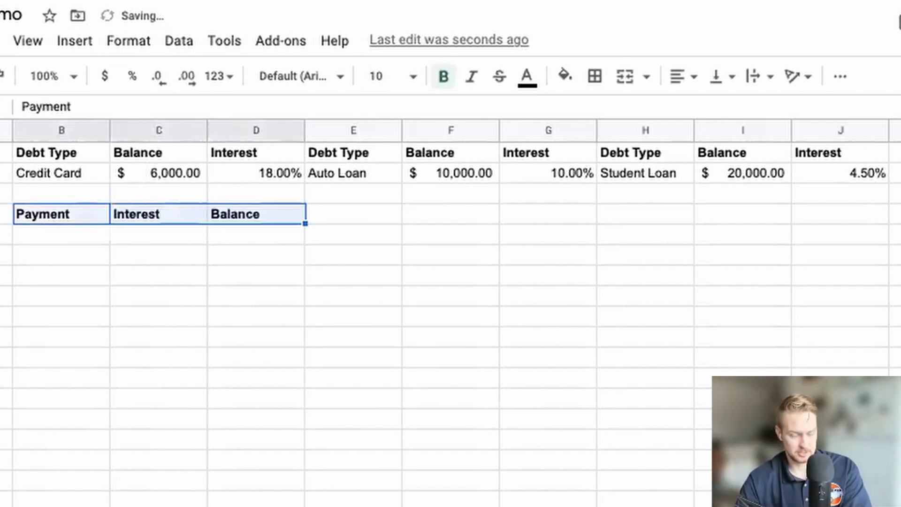
left_click_drag(300, 222, 849, 228)
left_click(429, 253)
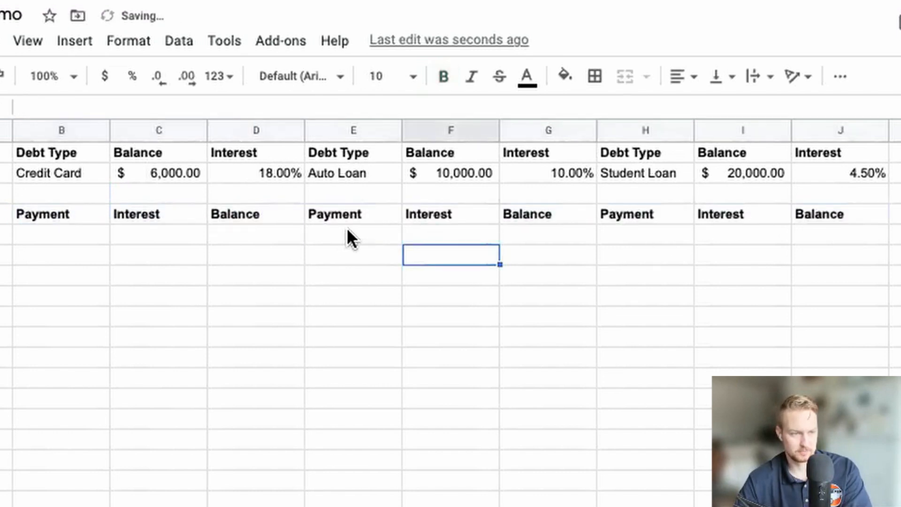
- Enter a payment of 250 for the credit card in B5
left_click(54, 244)
left_click(58, 233)
double_click(60, 230)
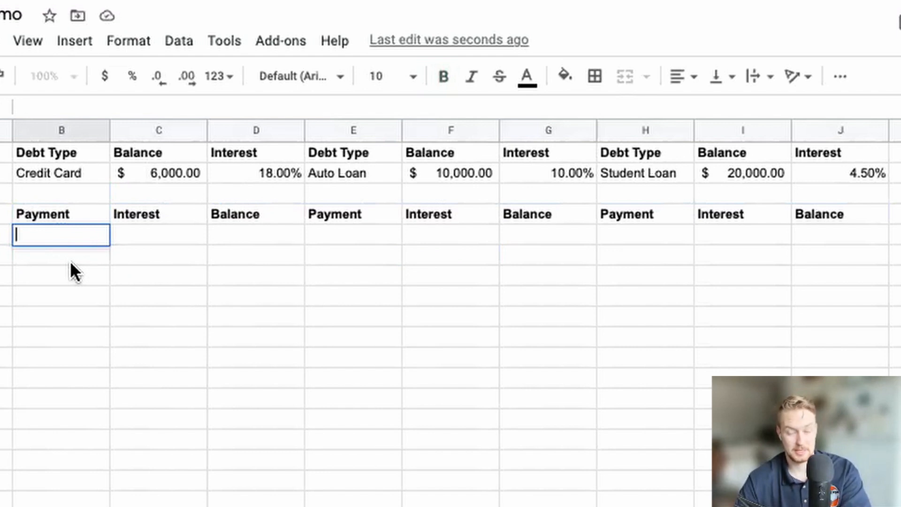
type("250")
key("Tab")
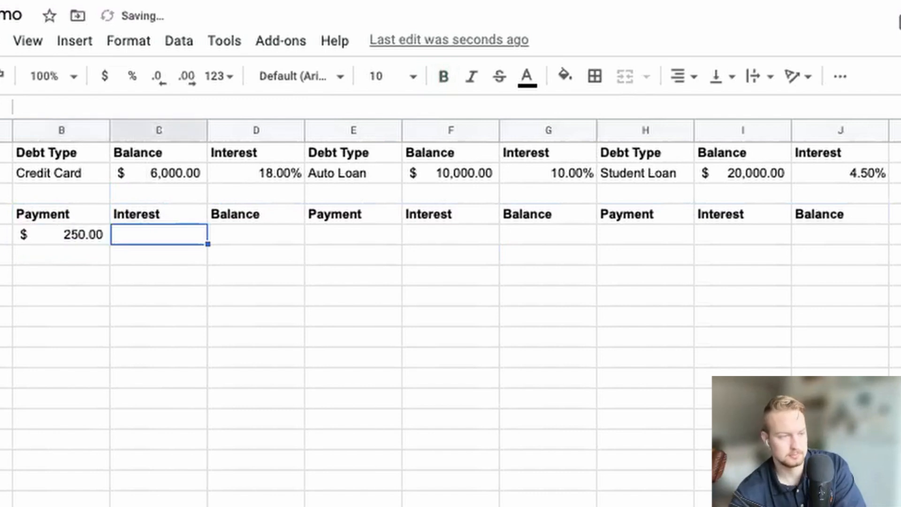
- Link the credit card's starting balance in D5 to its debt balance with the formula =C2
key("Tab")
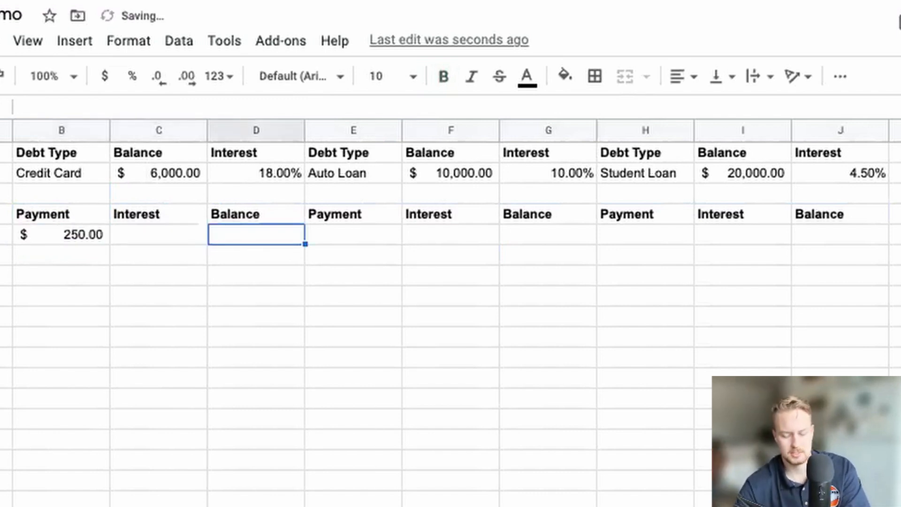
type("=")
left_click(180, 177)
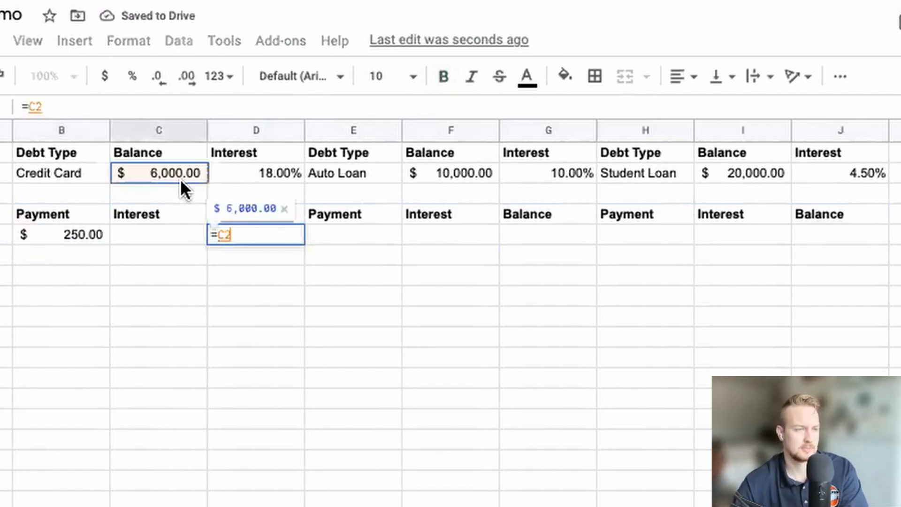
key("Return")
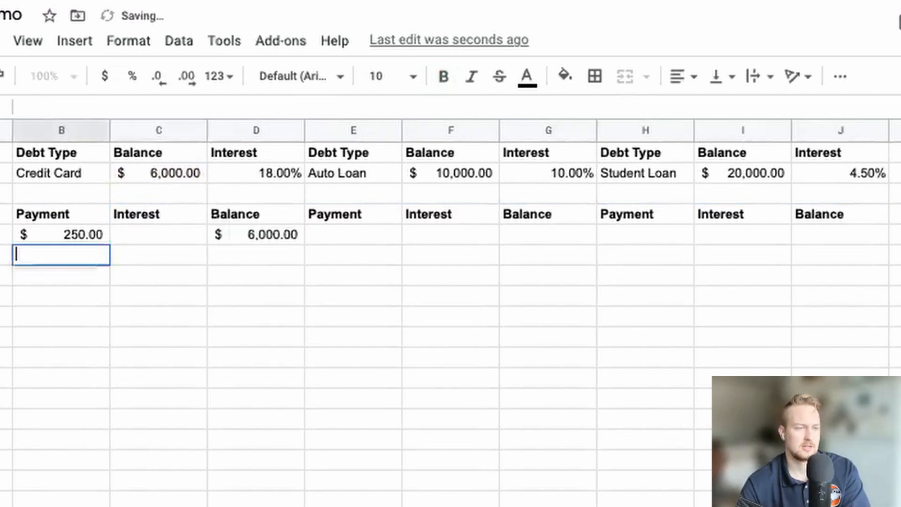
- Calculate the credit card's first monthly interest in C5 with the formula =D2/12*D5 and recheck its references
left_click(190, 234)
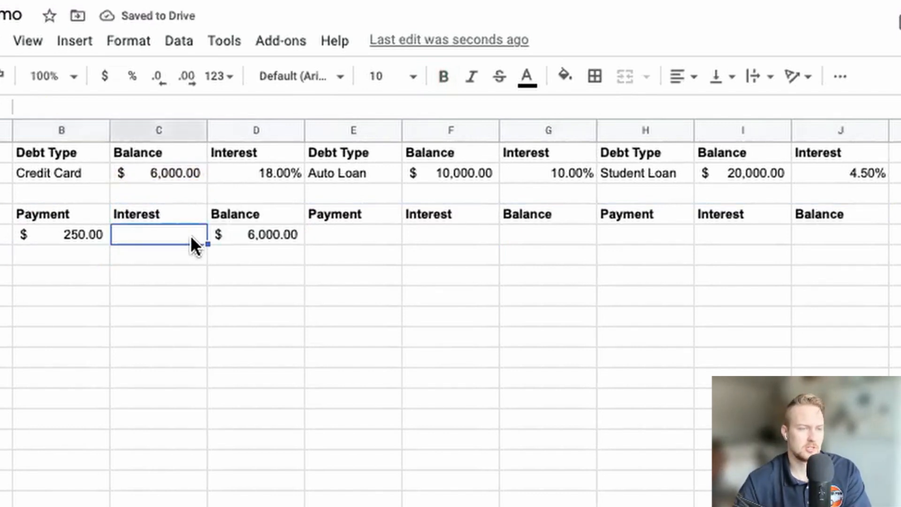
type("=")
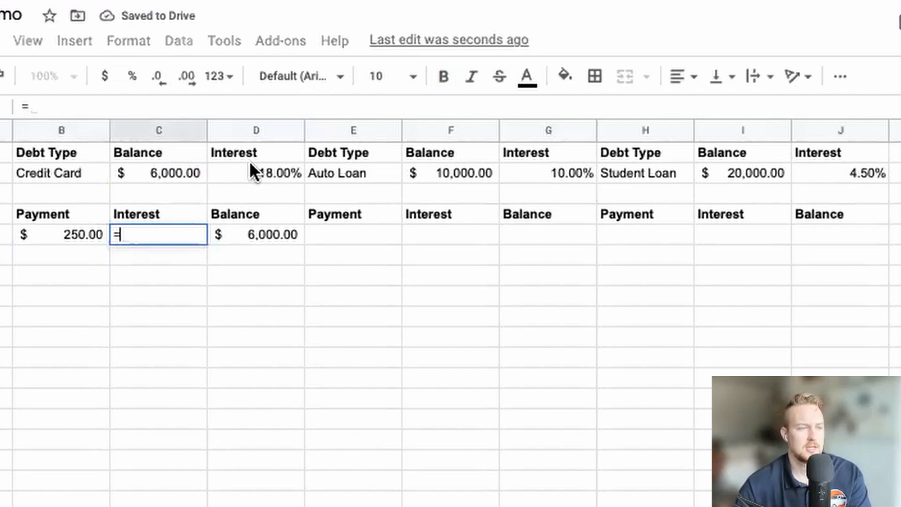
left_click(250, 171)
type("/12")
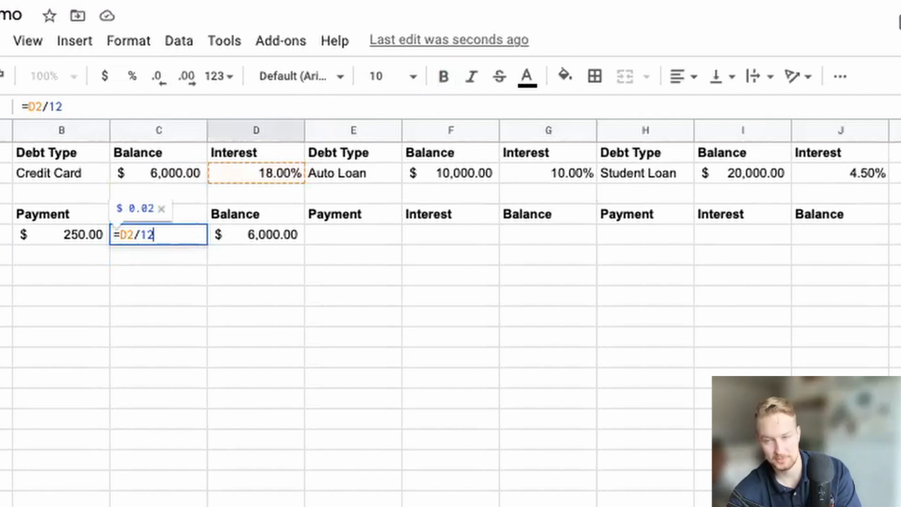
type("*")
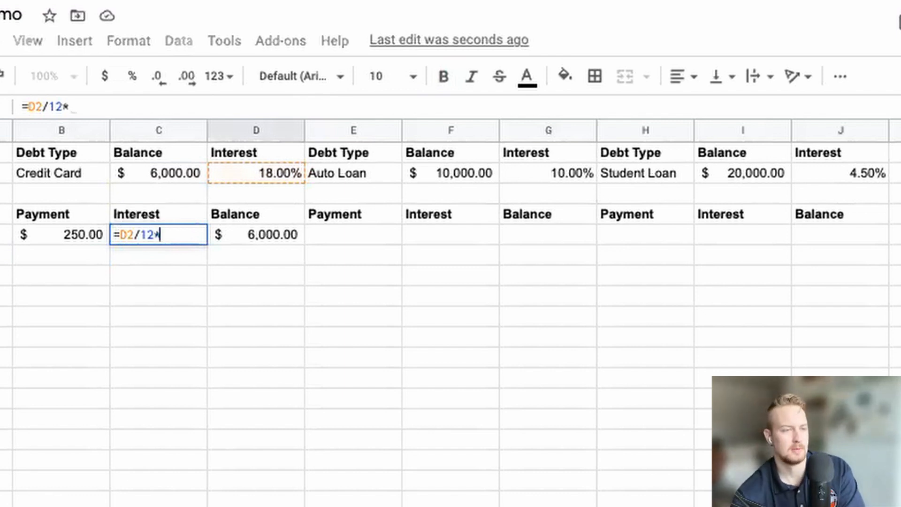
left_click(291, 234)
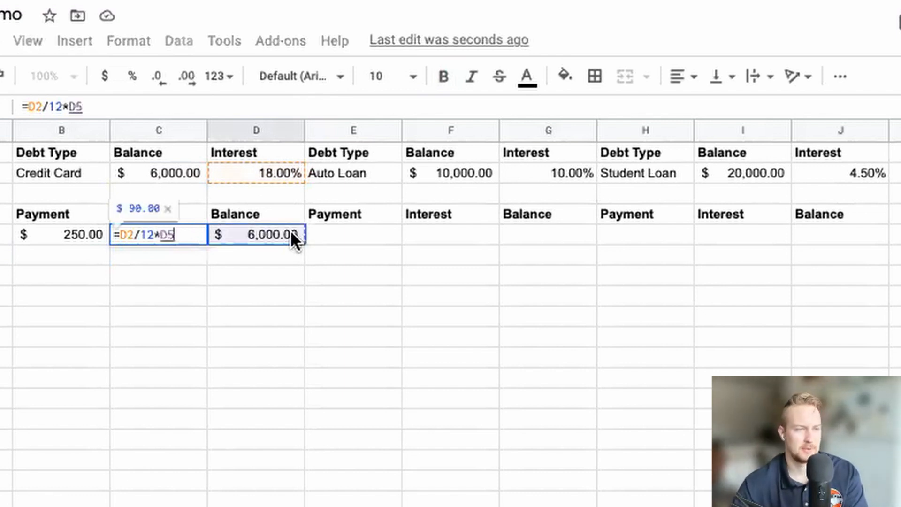
key("Return")
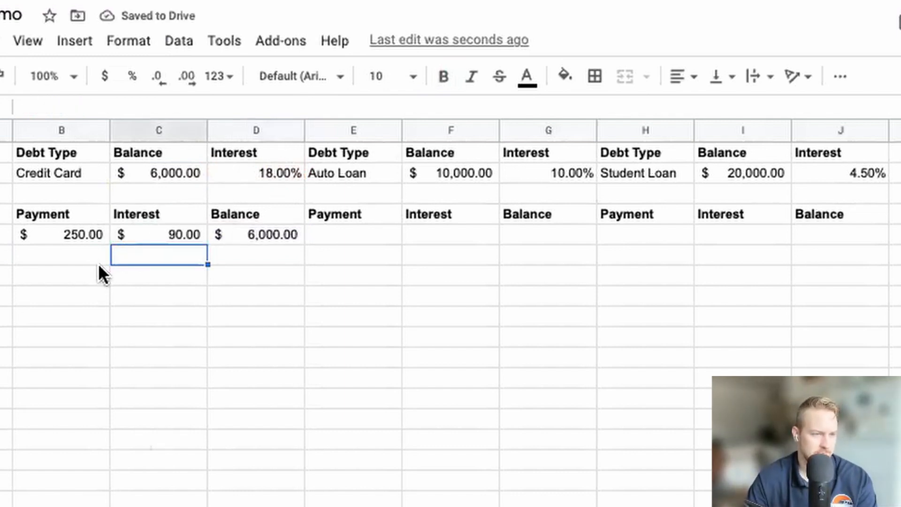
left_click(178, 231)
double_click(174, 237)
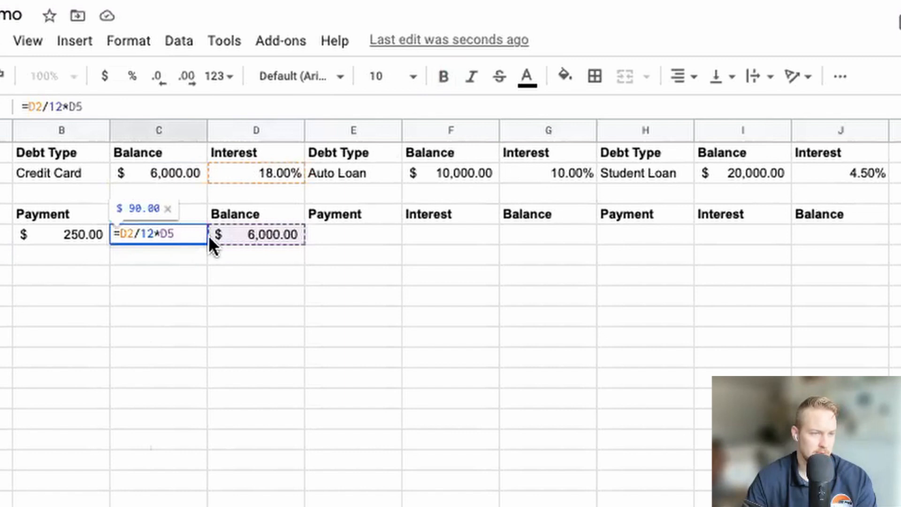
key("Tab")
- Calculate the credit card's next balance in D6 with the formula =D5+C5-B5
left_click(81, 254)
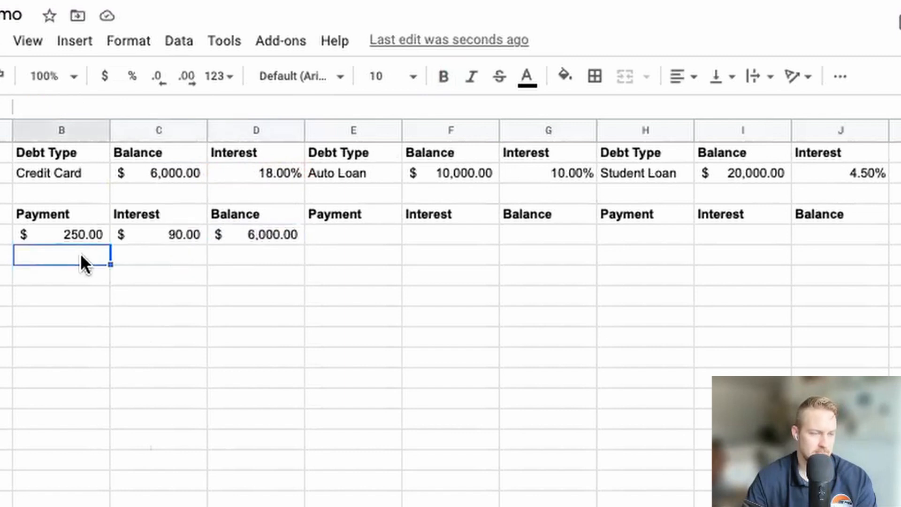
double_click(235, 255)
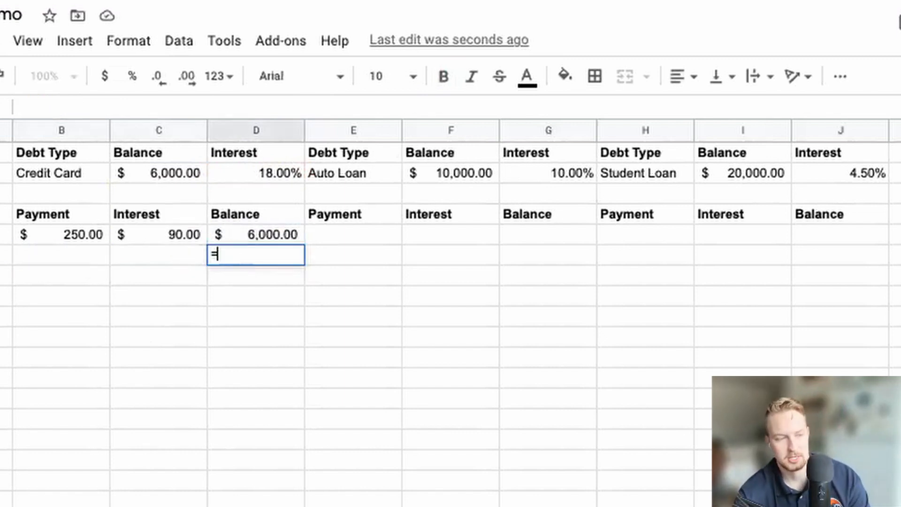
type("=")
left_click(274, 236)
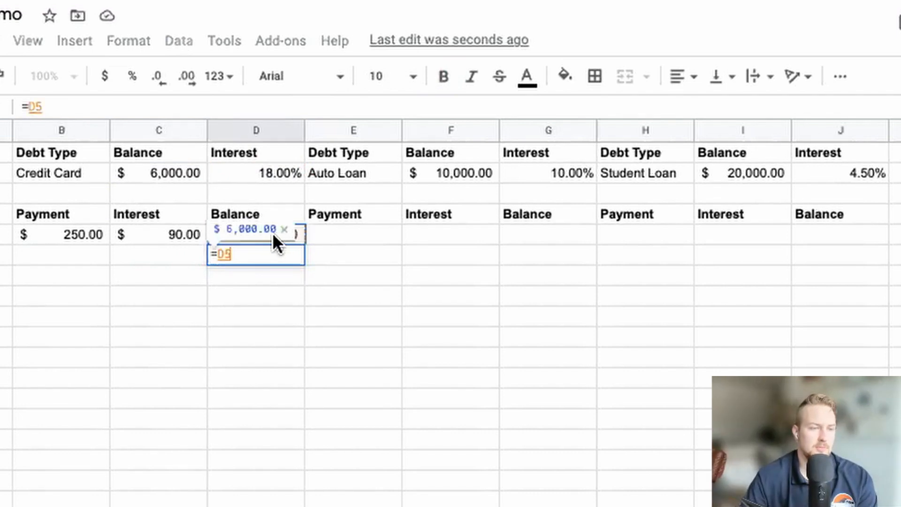
type("+")
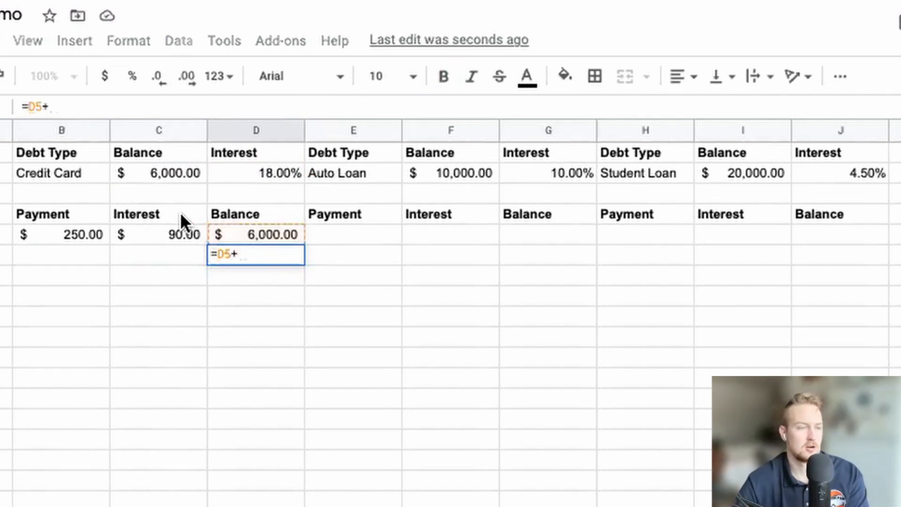
left_click(161, 233)
type("-")
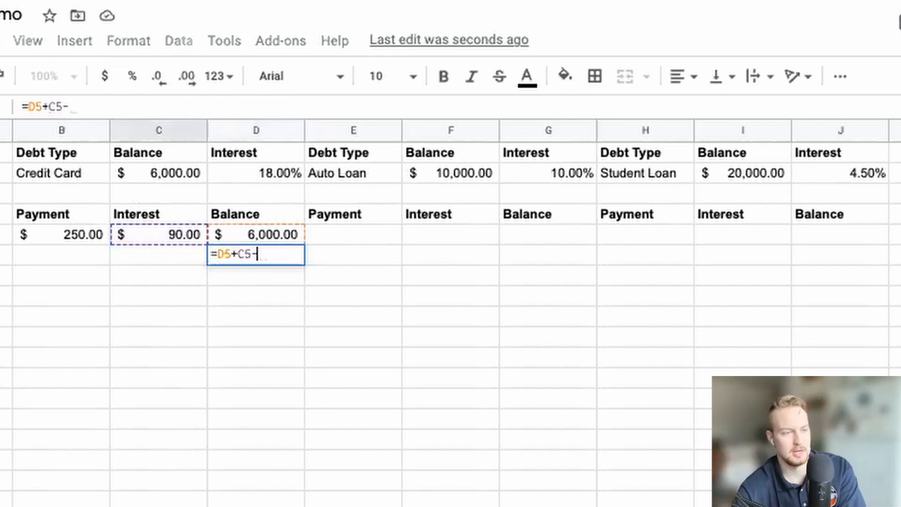
left_click(77, 235)
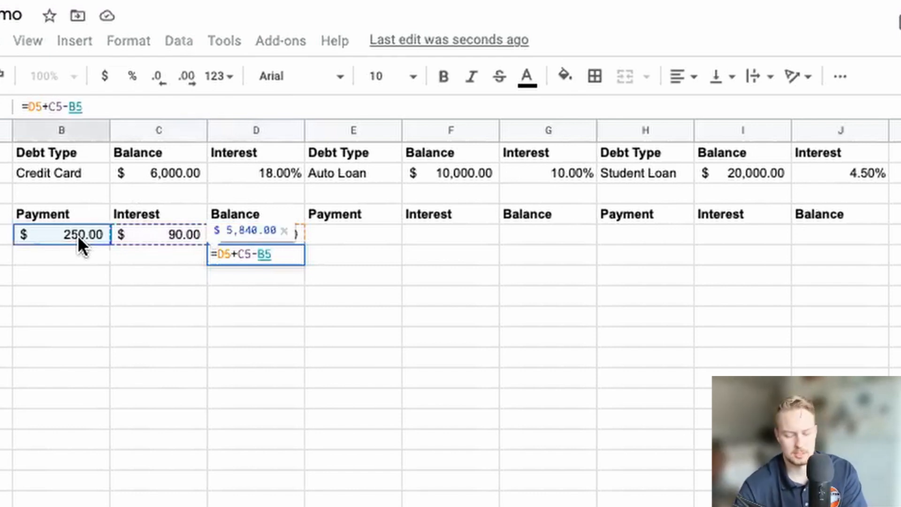
key("Return")
- Lock the row of the interest rate reference in C5 so the formula reads =D$2/12*D5
key("Up")
key("Left")
key("Left")
key("Right")
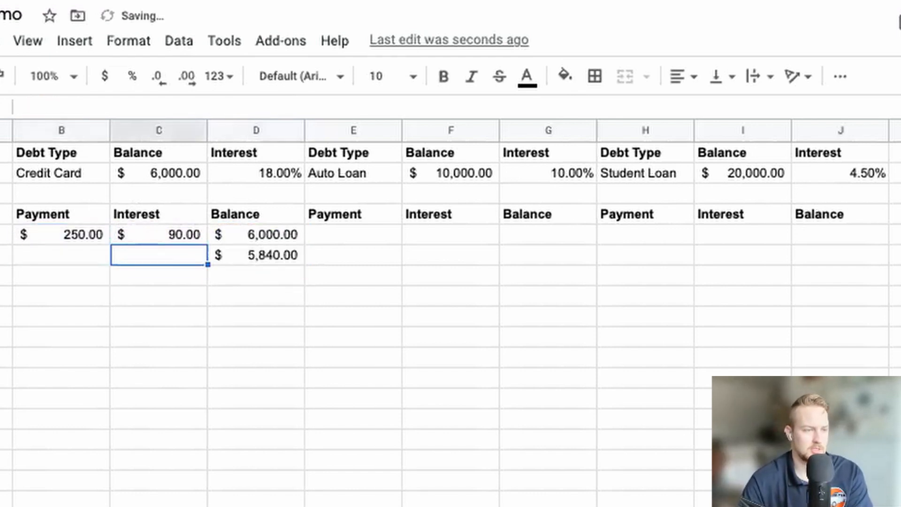
left_click(156, 235)
double_click(156, 235)
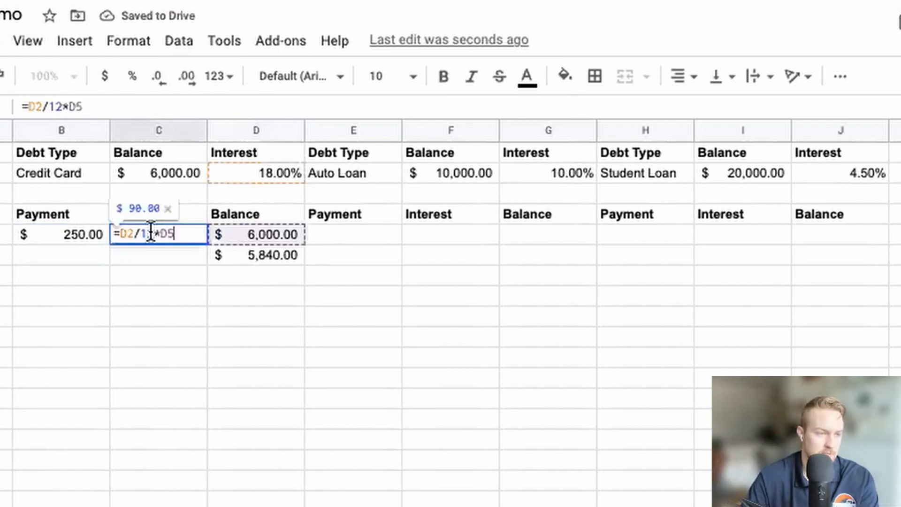
left_click(128, 226)
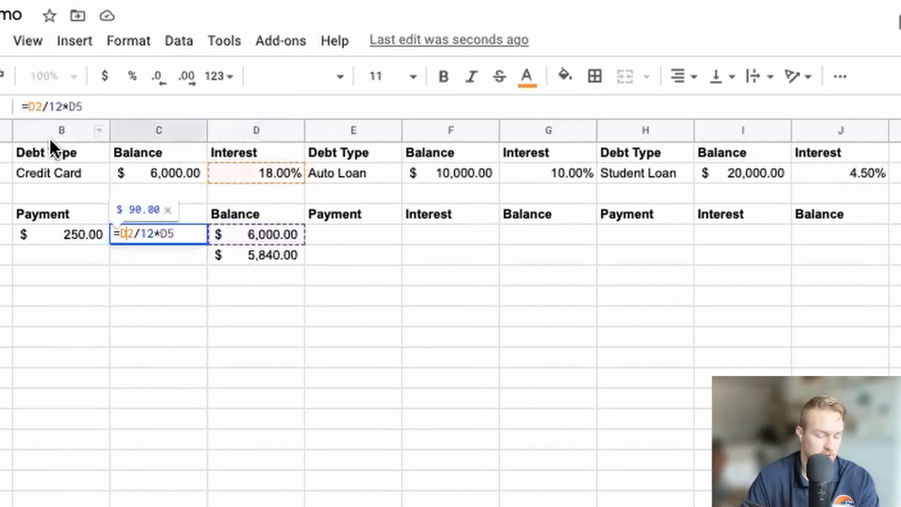
type("$")
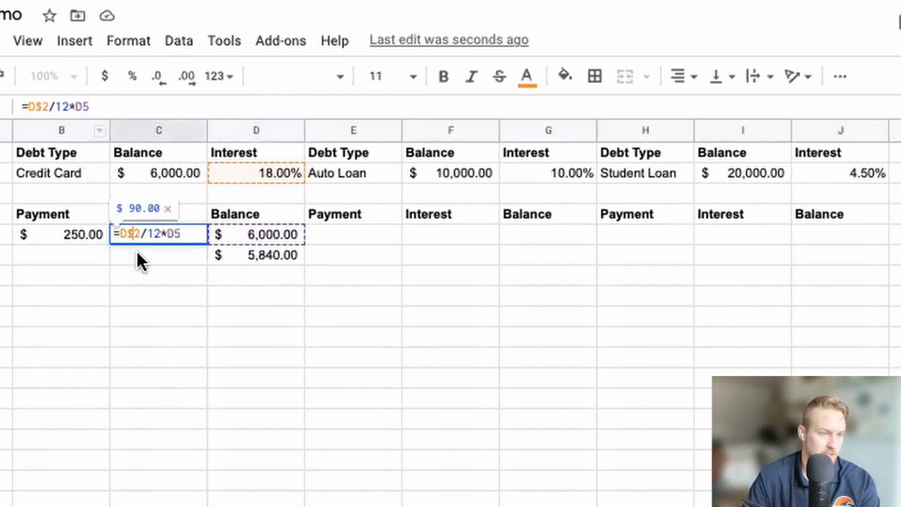
key("Return")
key("Up")
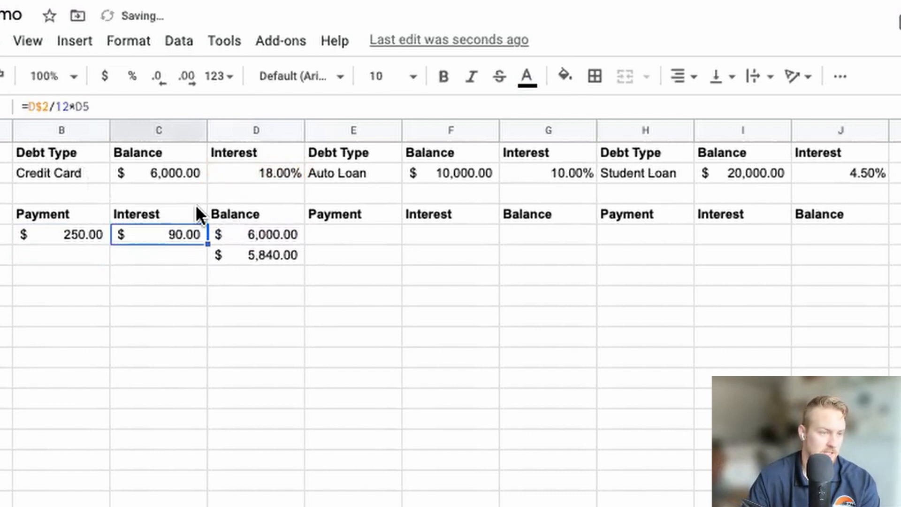
- Fill the credit card's interest formula from C5 into C6 and its payment from B5 into B6
left_click(276, 172)
double_click(276, 173)
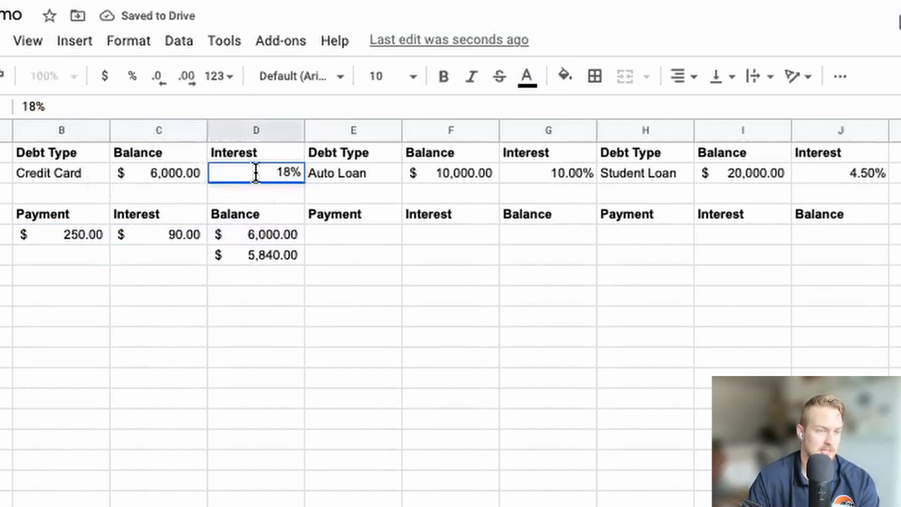
left_click(178, 232)
left_click_drag(207, 244, 204, 258)
left_click(76, 239)
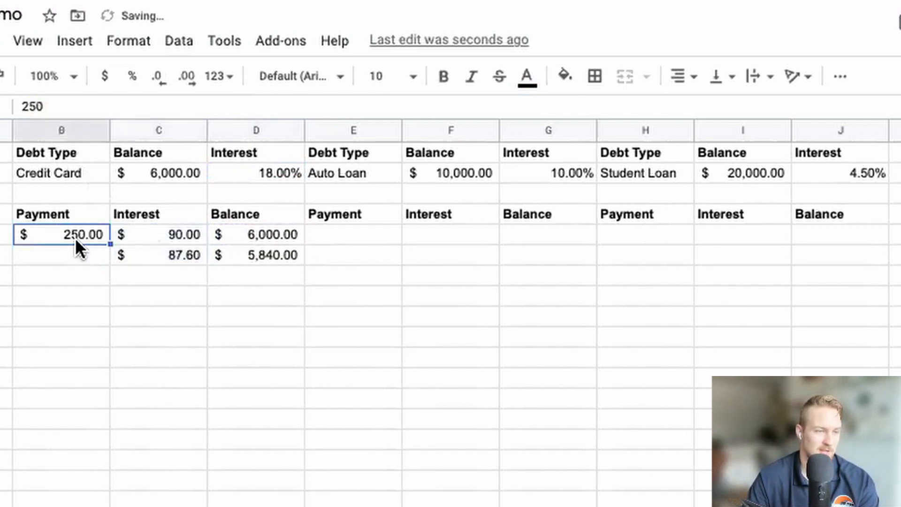
left_click_drag(111, 244, 113, 269)
left_click(113, 269)
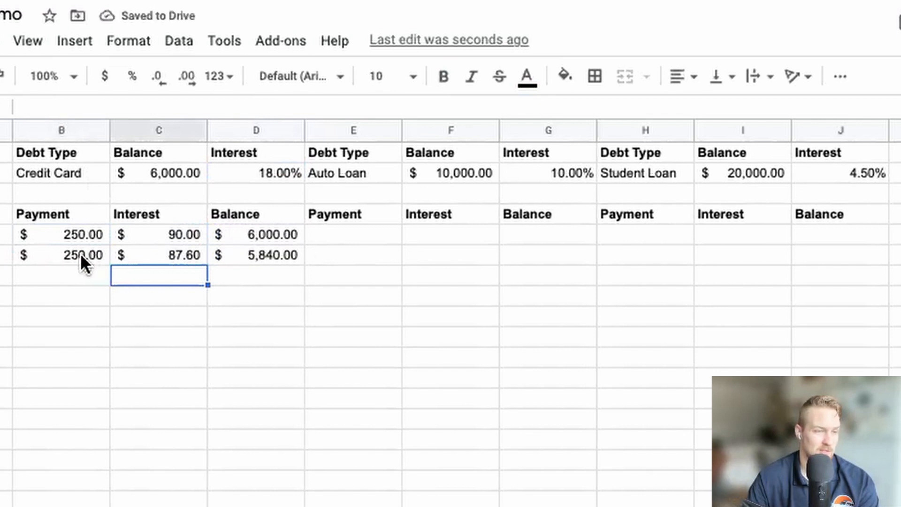
- Fill B6:D6 down until the credit card balance turns negative, and clear the surplus rows below row 35
left_click_drag(83, 258, 230, 259)
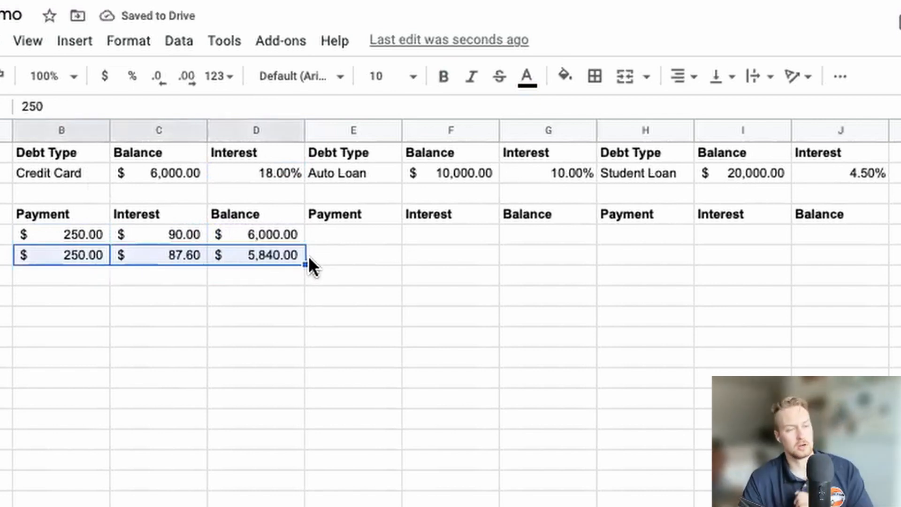
left_click_drag(305, 264, 300, 506)
mouse_move(296, 391)
left_mouse_down()
mouse_move(290, 313)
mouse_move(298, 392)
left_mouse_up()
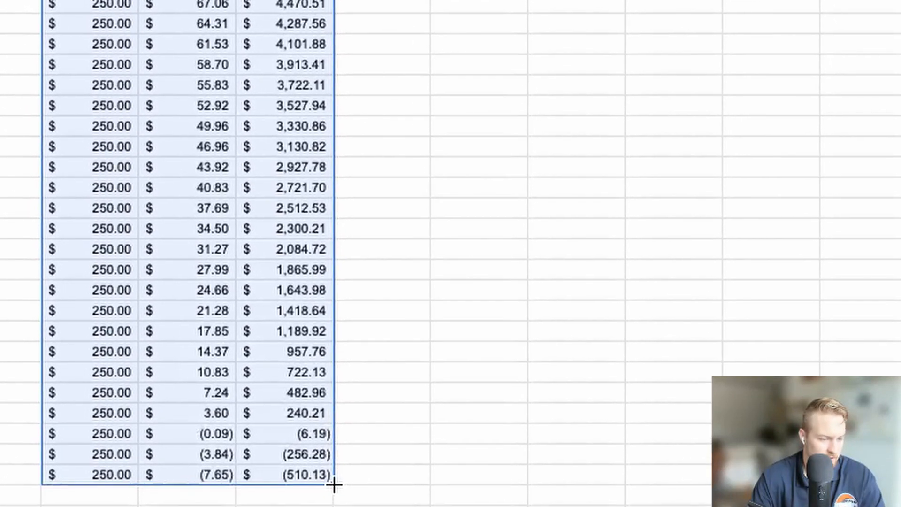
left_click(300, 464)
left_click_drag(124, 466, 295, 484)
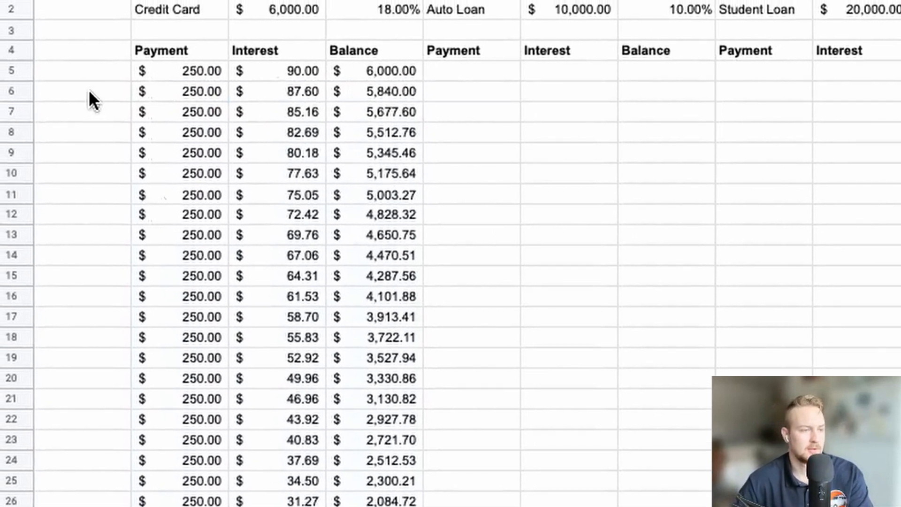
- Enter the starting months May 2021 in A5 and June 2021 in A6
left_click(72, 39)
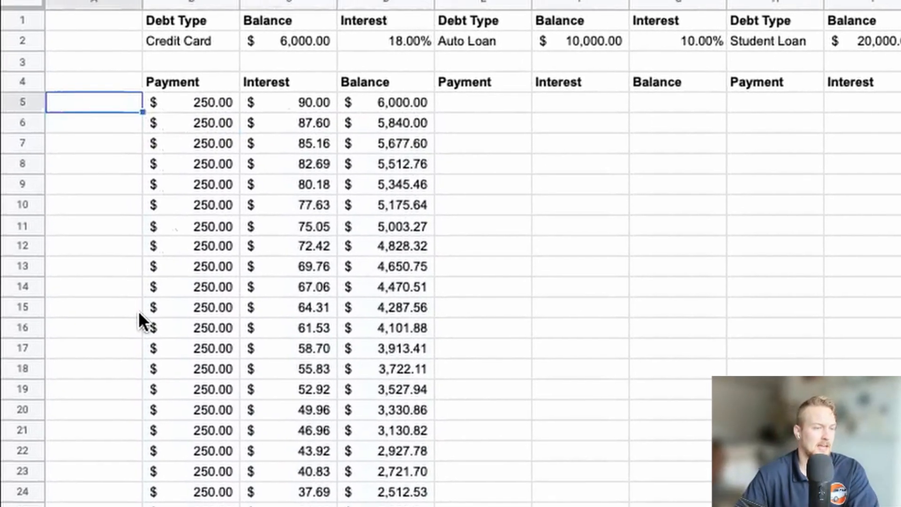
type("May 2021")
key("Return")
key("Up")
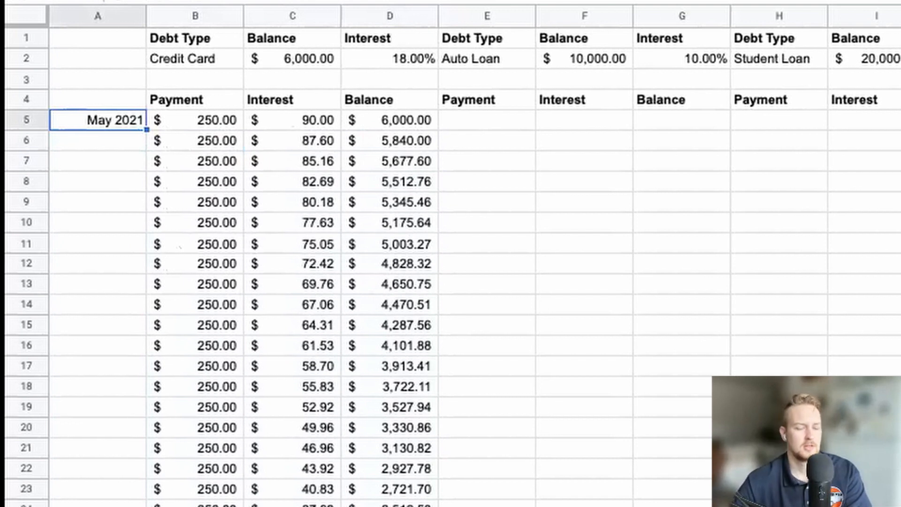
key("Down")
type("June 2021")
key("Return")
key("Up")
- Extend the monthly series from A5:A6 down column A, past the end of the credit card schedule
key("Up")
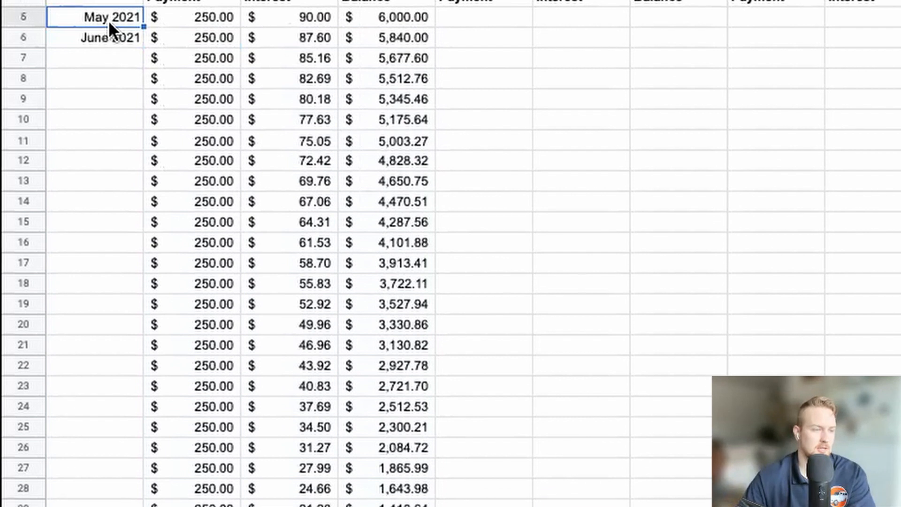
left_click_drag(109, 64, 103, 80)
left_click_drag(142, 1, 139, 503)
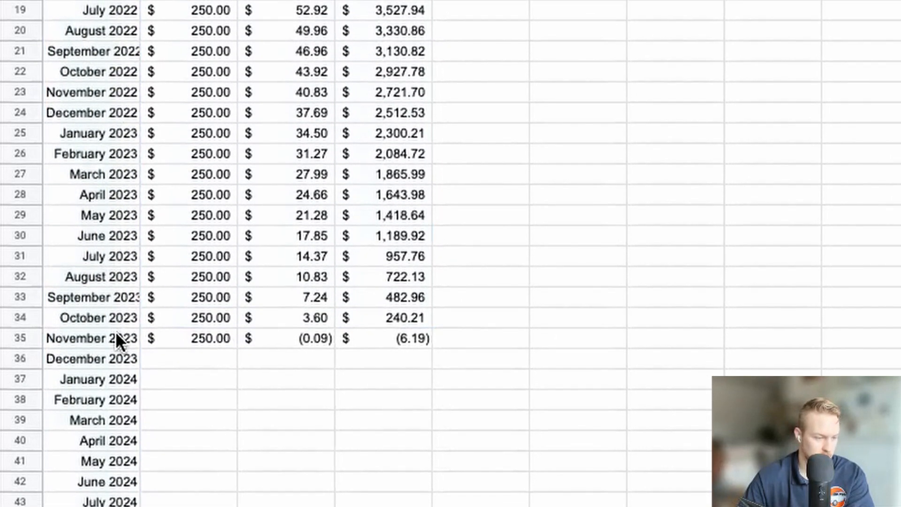
- Set the credit card's final payment in B34 to the formula =C34+D34
left_click(115, 334)
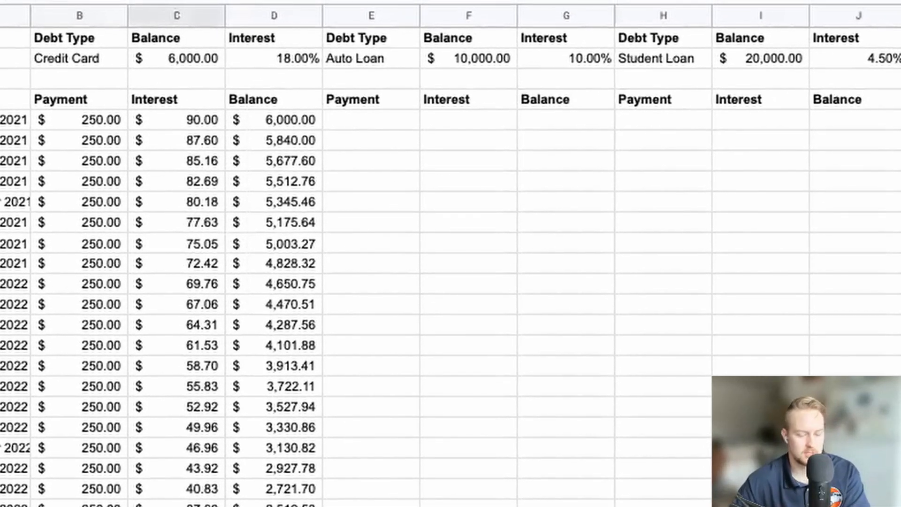
key("Right")
key("Right")
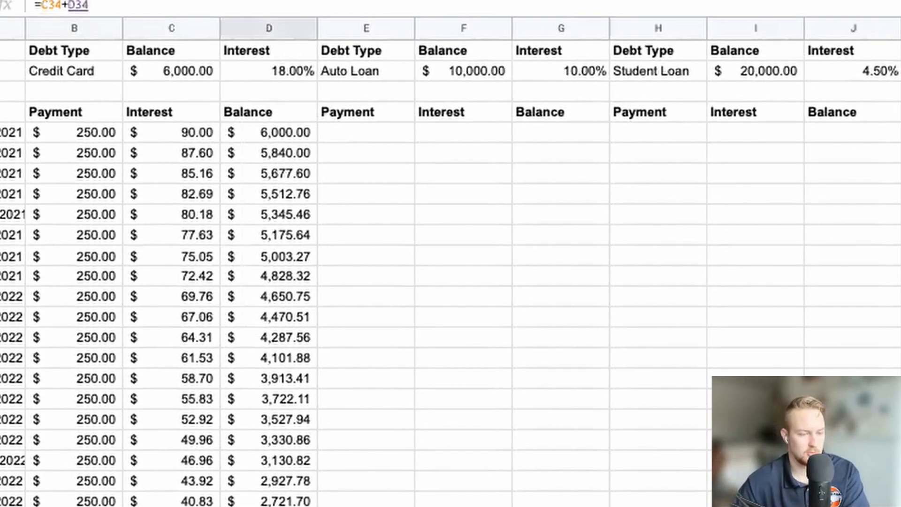
key("Return")
- Examine the payment, interest and balance cells in row 35, just below the credit card's final payment
key("Right")
key("Right")
key("Left")
key("Left")
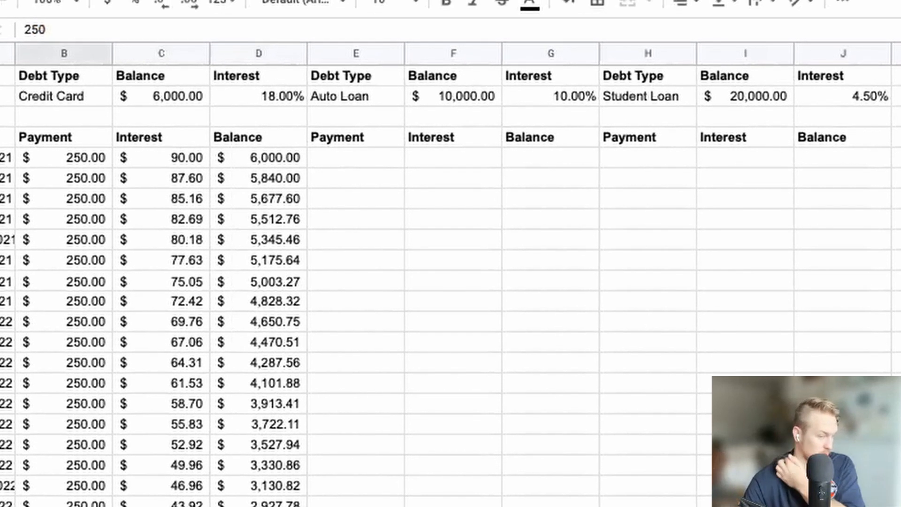
key("Right")
key("Right")
key("Left")
key("Left")
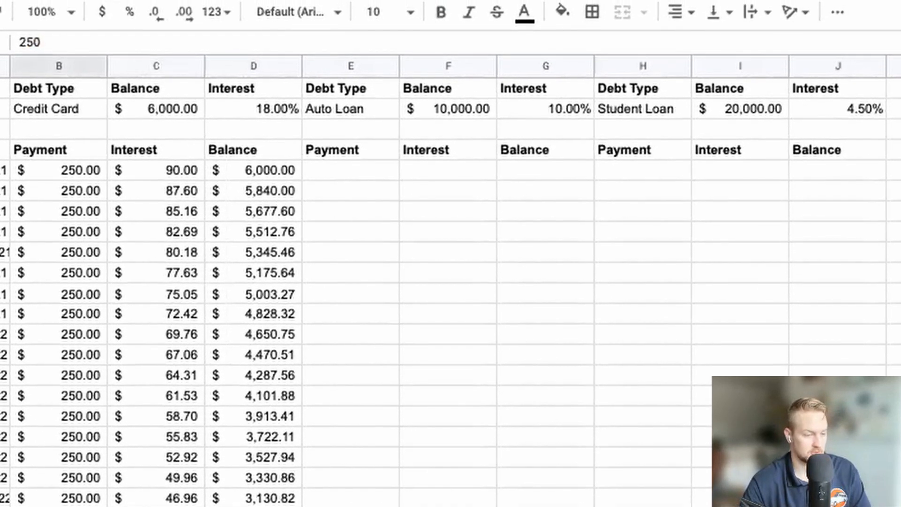
- Fill the credit card's first two schedule rows, B5:D6, across to E5:G6 for the auto loan
left_click(324, 184)
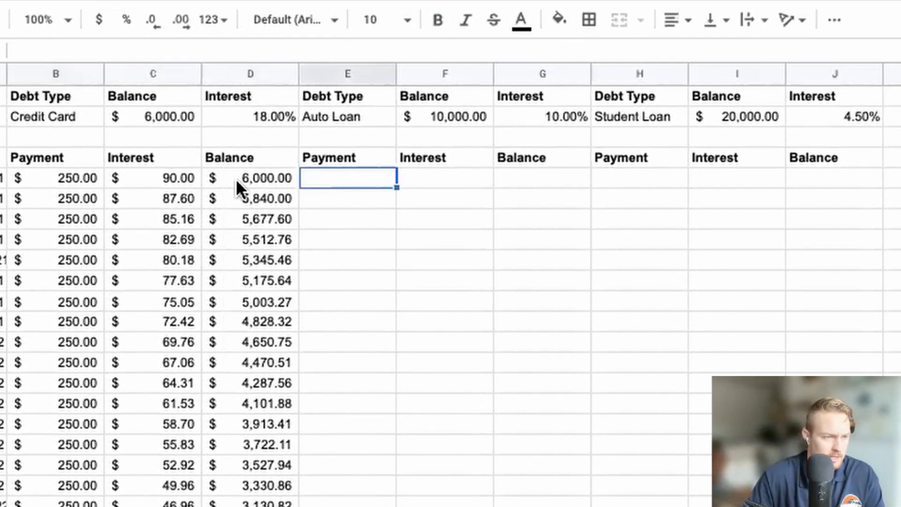
left_click_drag(75, 181, 288, 201)
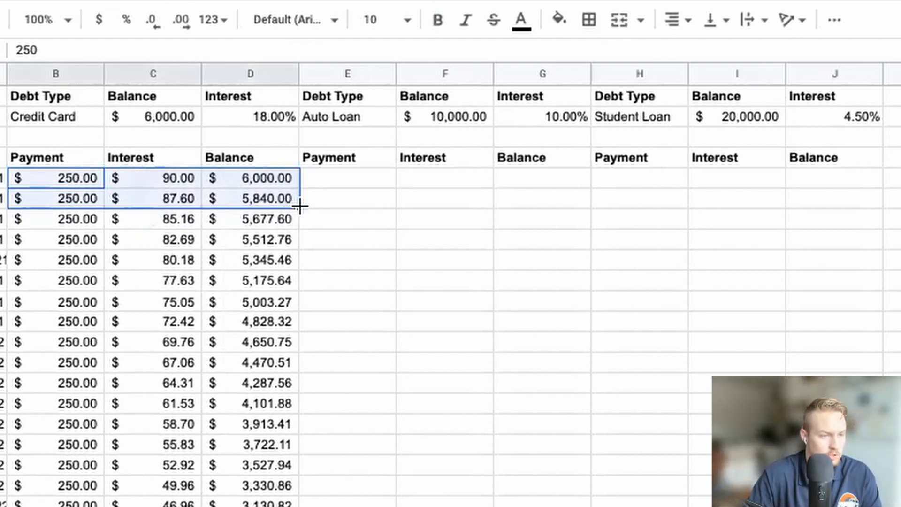
left_click_drag(300, 206, 539, 209)
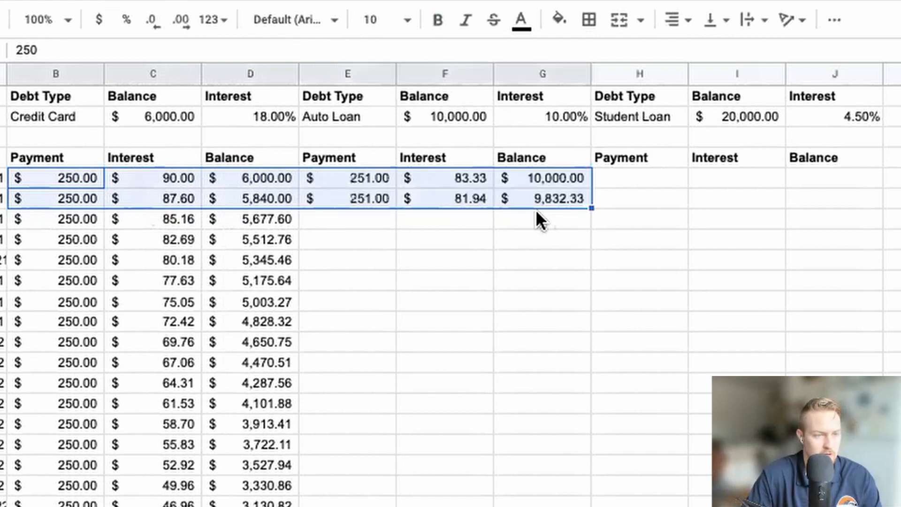
- Fill the auto loan's first two schedule rows, E5:G6, across to H5:J6 for the student loan
left_click(593, 201)
left_click_drag(346, 178, 495, 196)
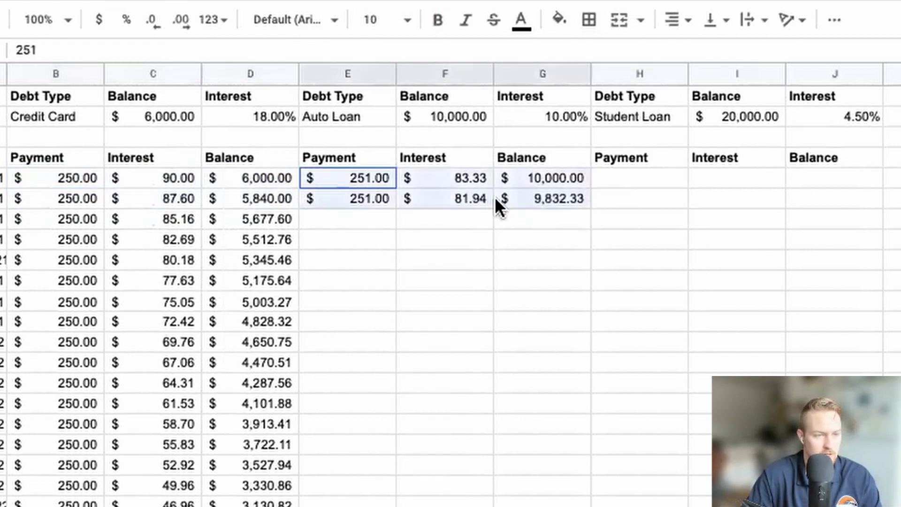
left_click(540, 221)
left_click_drag(364, 178, 815, 214)
left_click(745, 258)
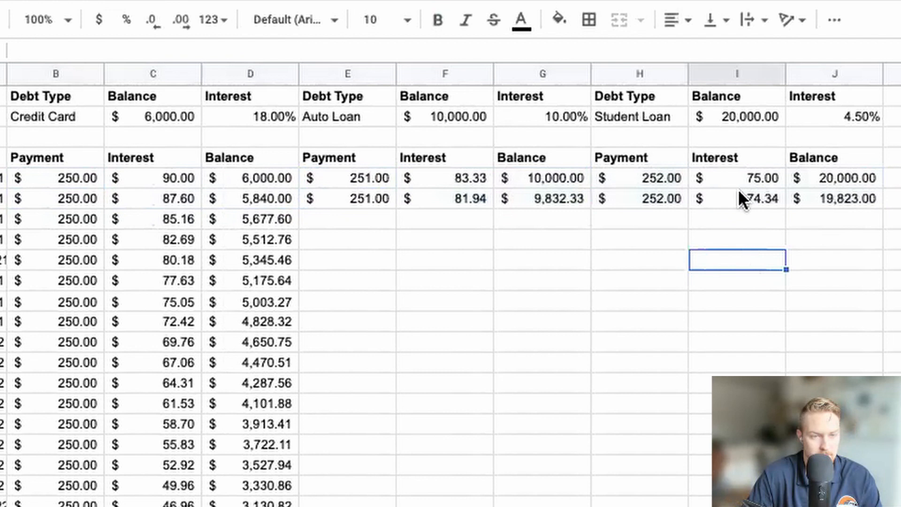
- Examine the payments and the interest and balance formulas in the first schedule row of the auto loan and student loan
left_click(446, 177)
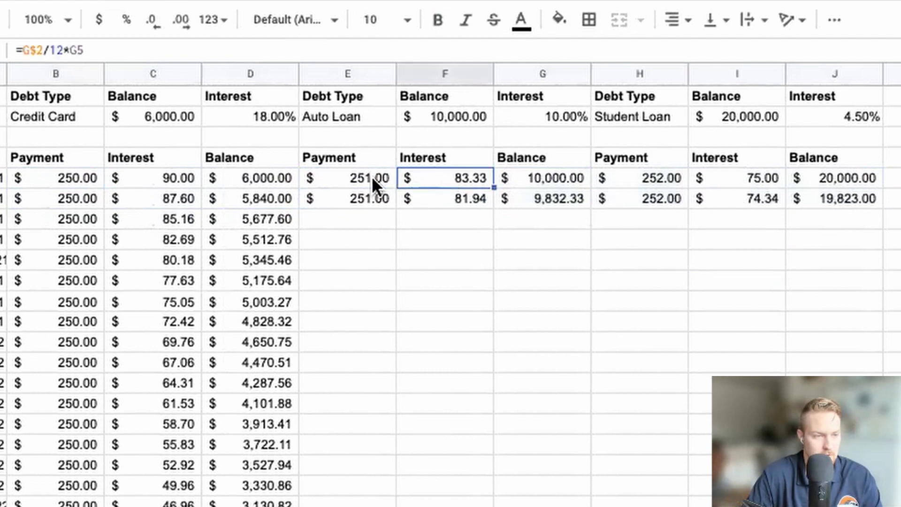
left_click(371, 177)
left_click(656, 179)
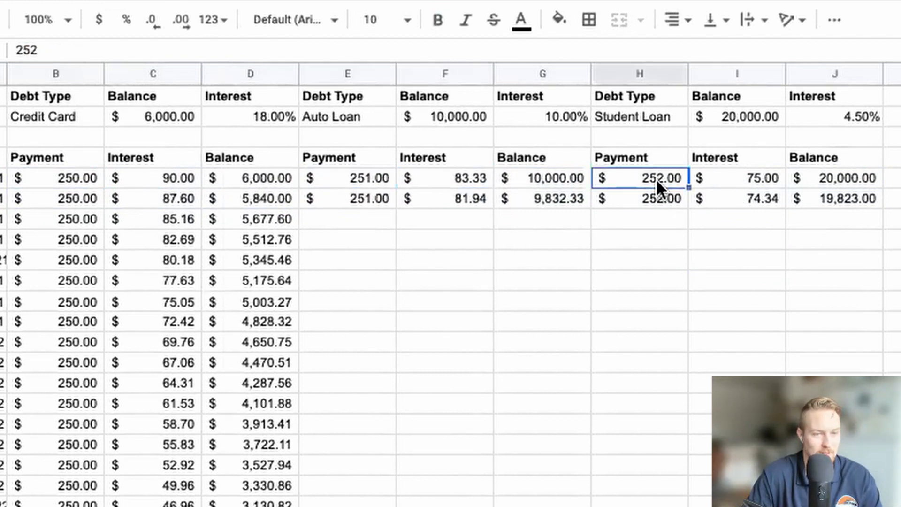
left_click(357, 178)
left_click(429, 178)
double_click(433, 181)
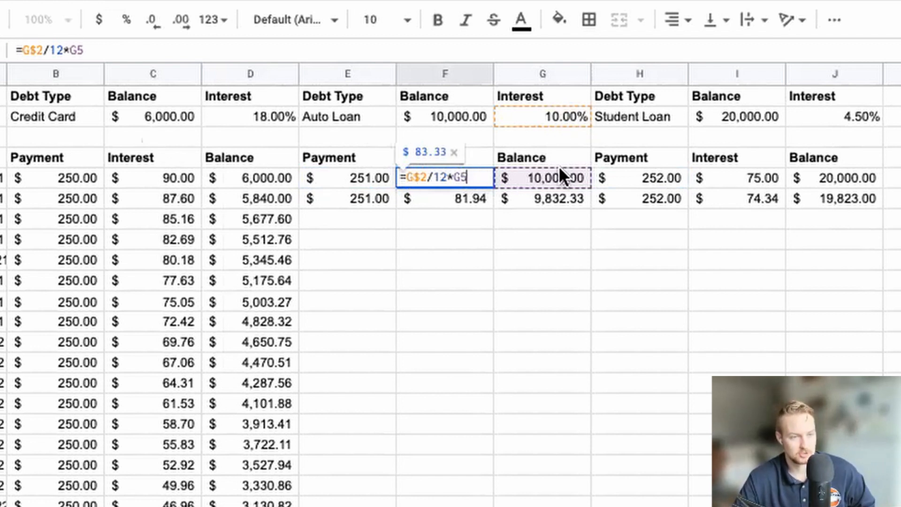
left_click(520, 179)
double_click(528, 180)
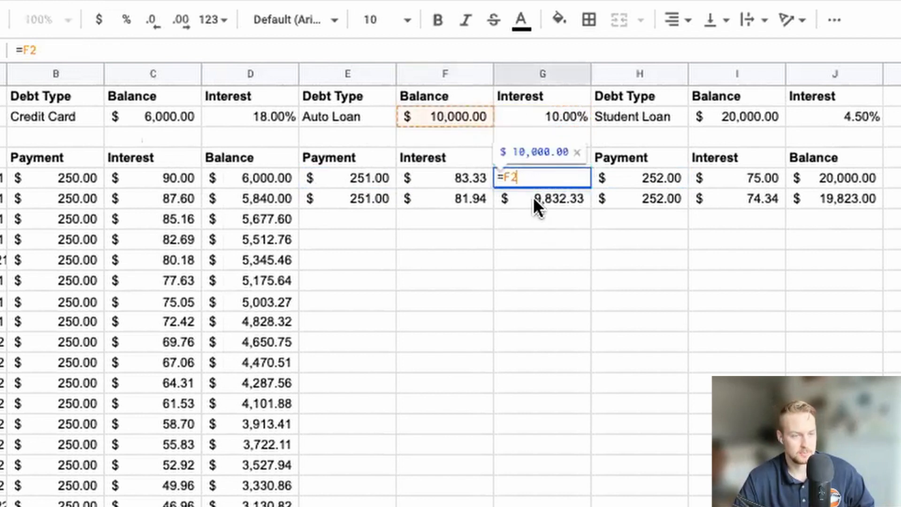
key("Return")
- Examine the auto loan's payment, interest and balance formulas in its second schedule row, E6:G6
left_click(365, 207)
double_click(375, 210)
left_click(430, 199)
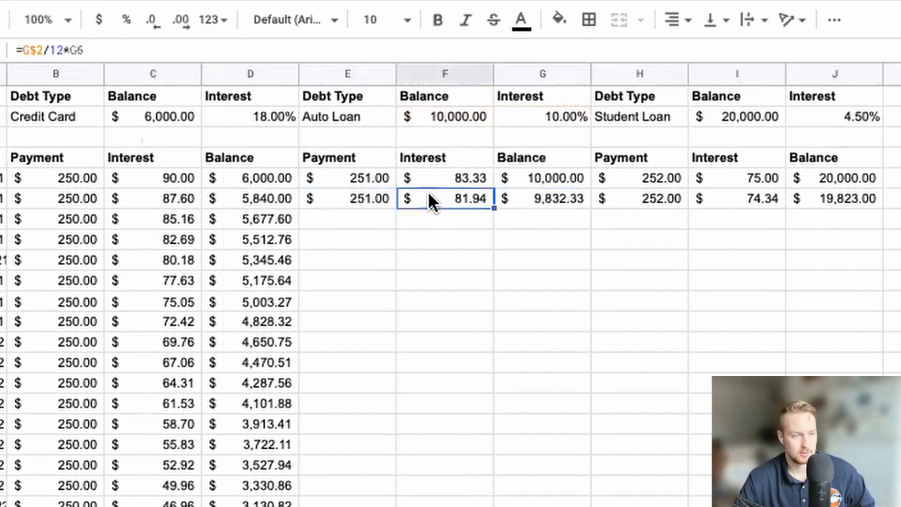
double_click(430, 199)
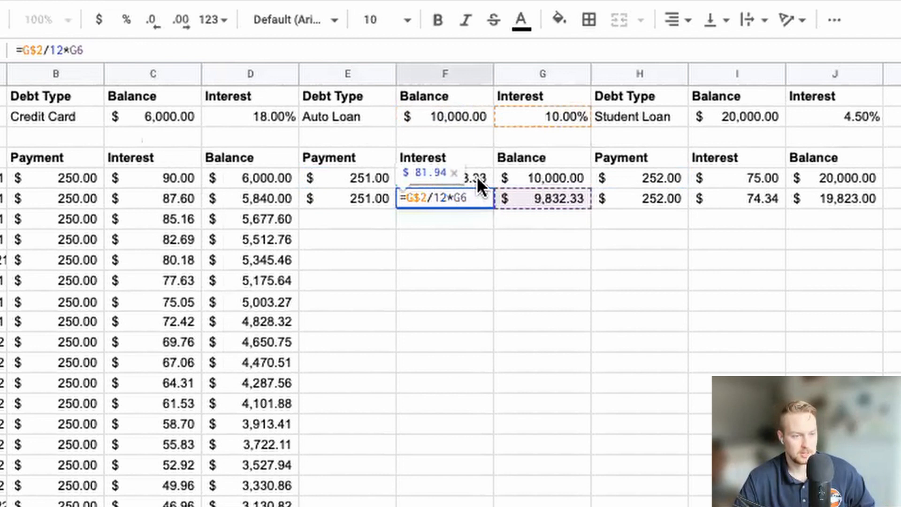
left_click(476, 176)
left_click(479, 196)
left_click(528, 196)
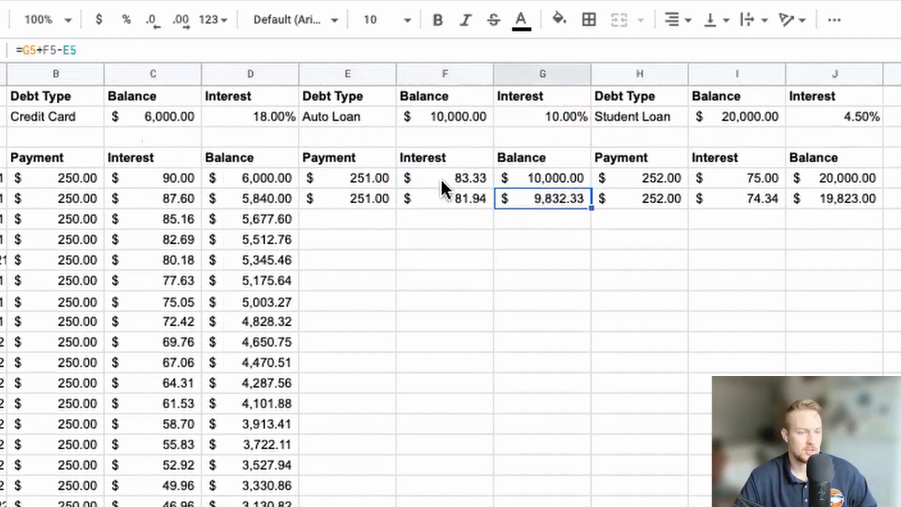
- Set the auto loan's monthly payments in E5 and E6 to 300
double_click(351, 177)
left_click_drag(361, 175, 406, 178)
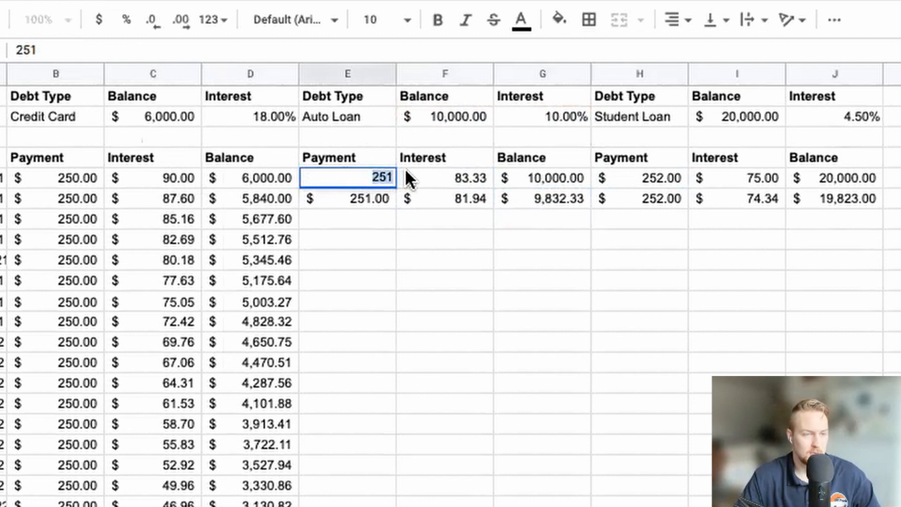
key("BackSpace")
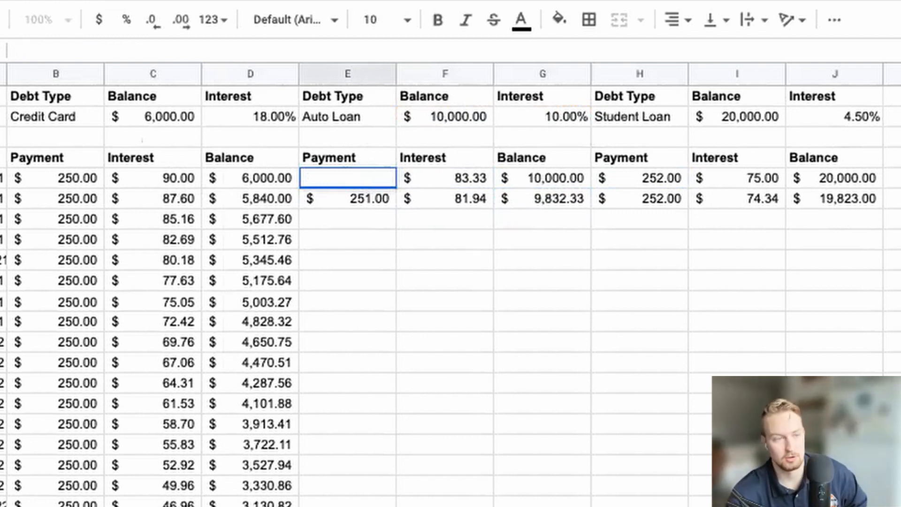
left_click(446, 203)
double_click(375, 180)
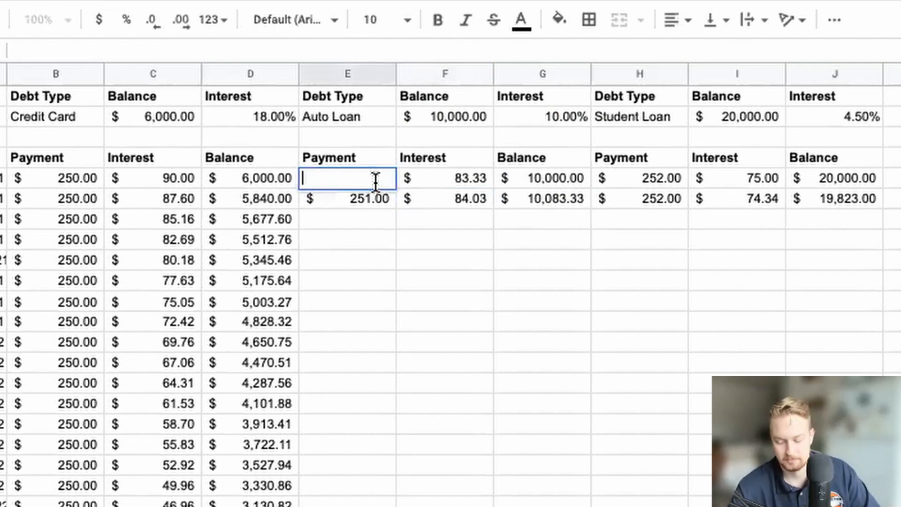
type("300")
key("Return")
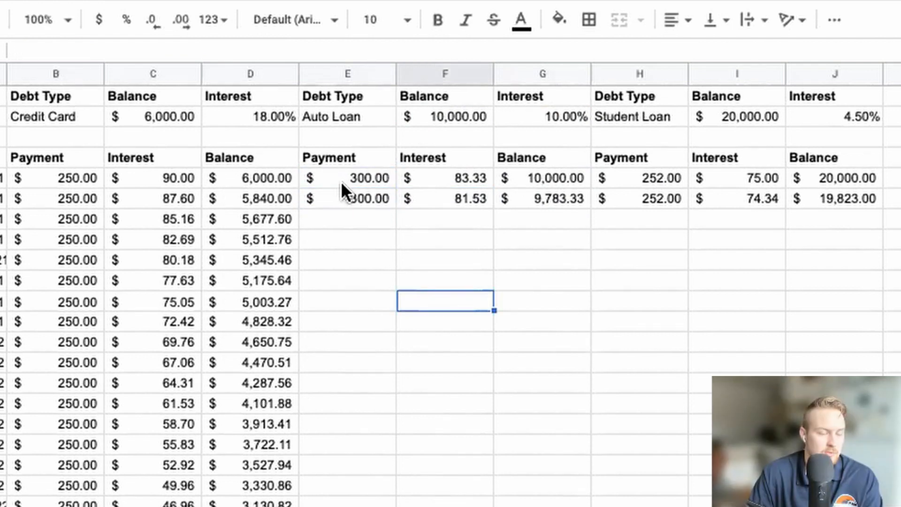
- Fill the auto loan row E6:G6 down through October 2024, and clear the surplus October 2024 cells E46:G46
left_click(342, 174)
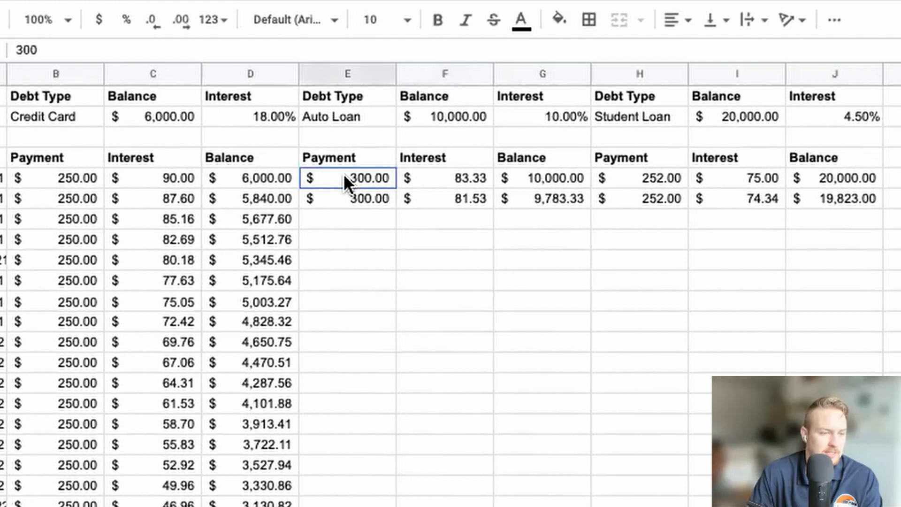
double_click(343, 199)
left_click(361, 234)
left_click_drag(359, 199, 587, 505)
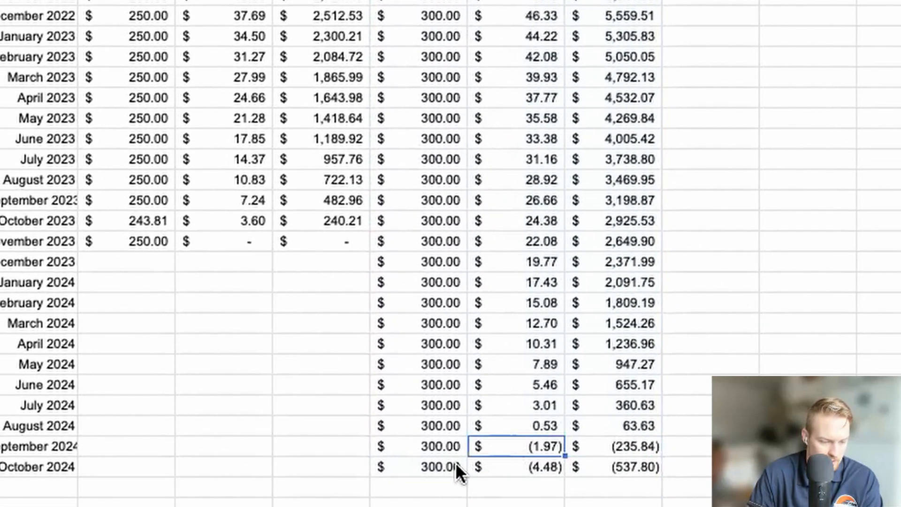
left_click_drag(454, 464, 641, 464)
key("Delete")
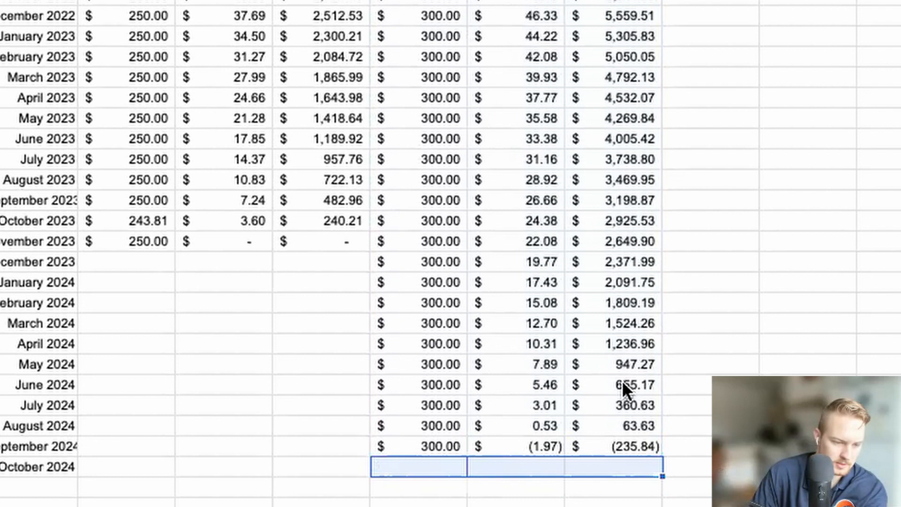
- Set the auto loan's final payment for August 2024 in E44 to the formula =G44+F44
left_click(449, 444)
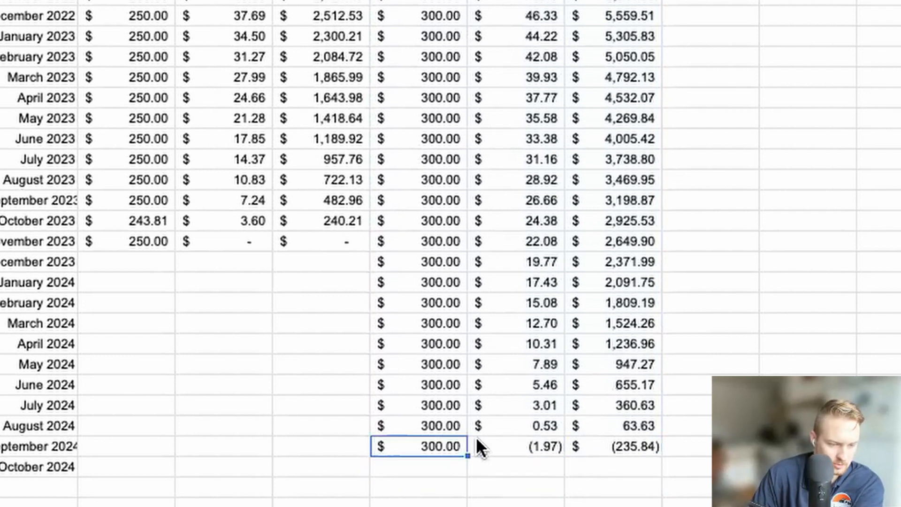
double_click(443, 424)
double_click(444, 425)
type("=")
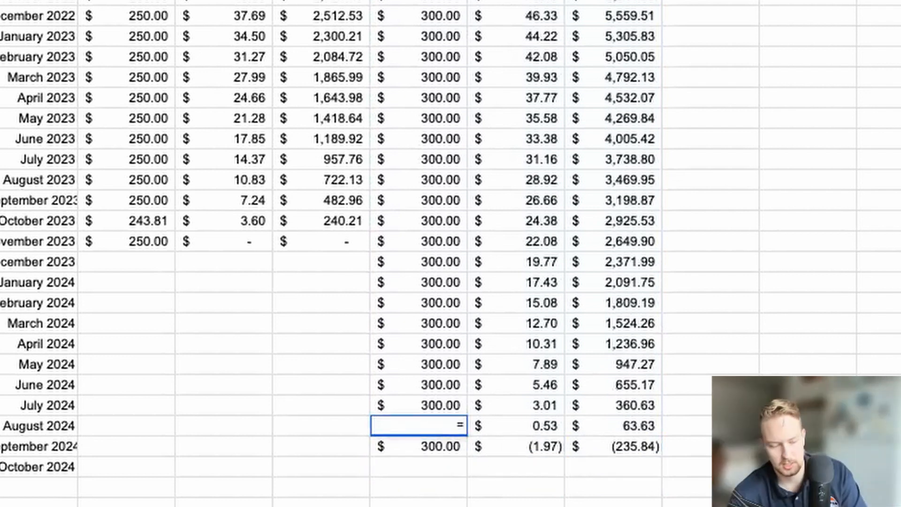
left_click(615, 426)
type("+")
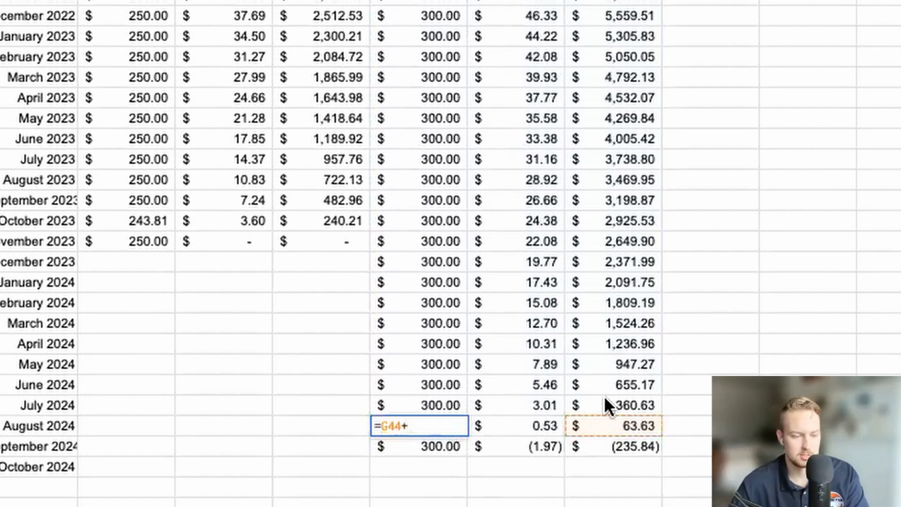
left_click(542, 426)
key("Return")
- Set the payments in the months after payoff to 0: September 2024 for the auto loan and November 2023 for the credit card
key("Down")
key("Right")
key("Up")
key("Left")
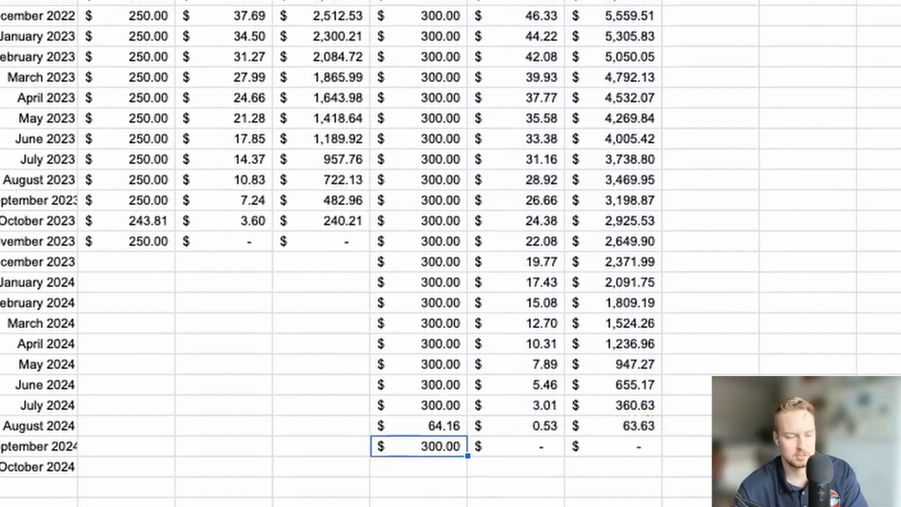
type("0")
key("Return")
key("Up")
key("Right")
left_click(125, 241)
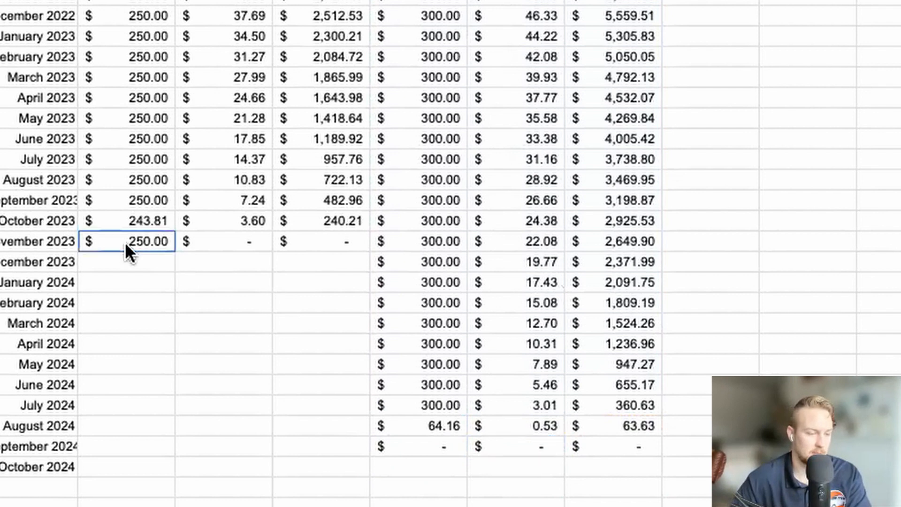
type("0")
key("Return")
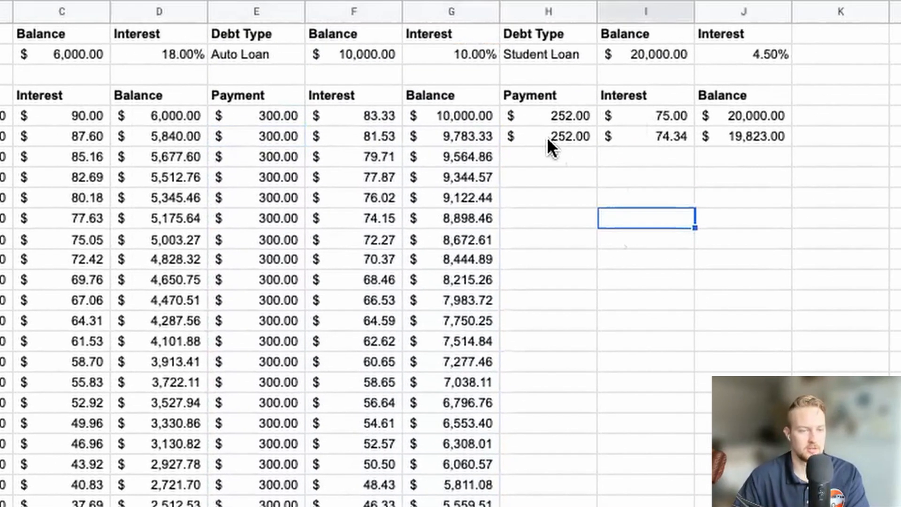
left_click_drag(586, 19, 783, 22)
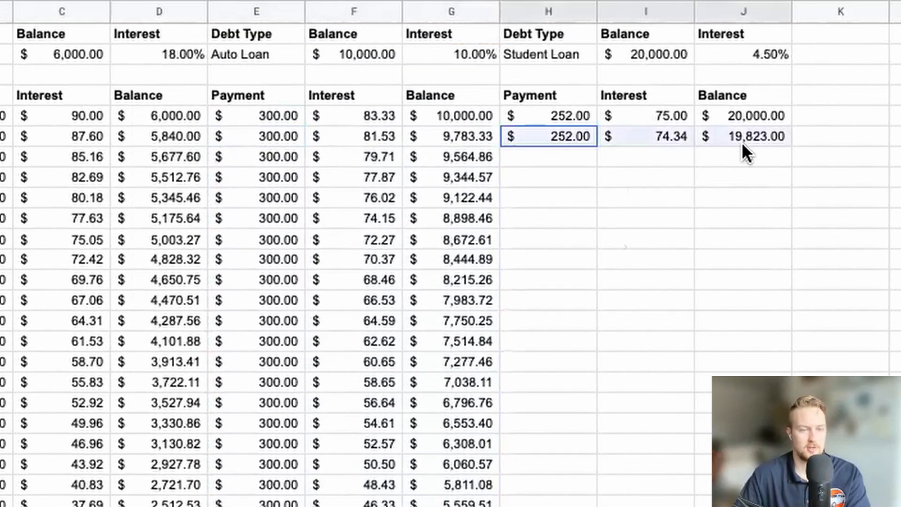
left_click_drag(741, 142, 792, 502)
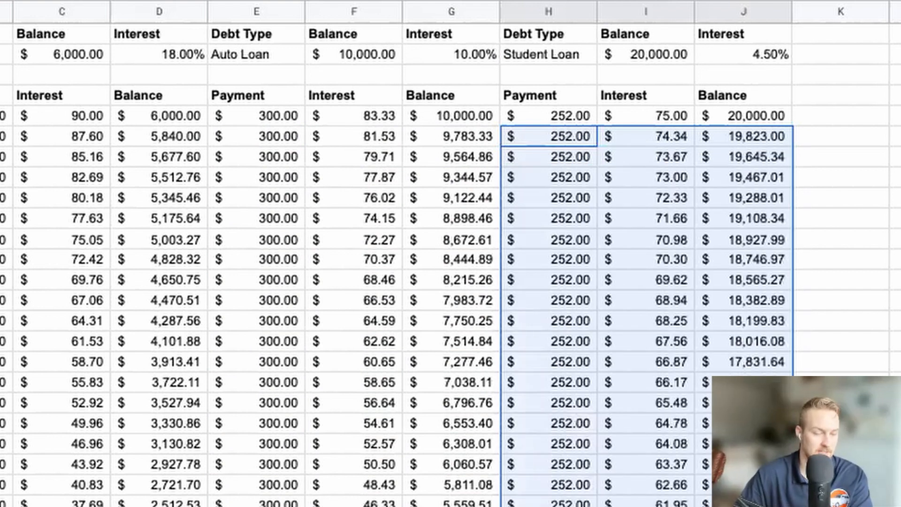
key("ctrl+z")
- Set the student loan's monthly payments in H5 and H6 to 525
left_click(682, 155)
double_click(573, 113)
double_click(574, 112)
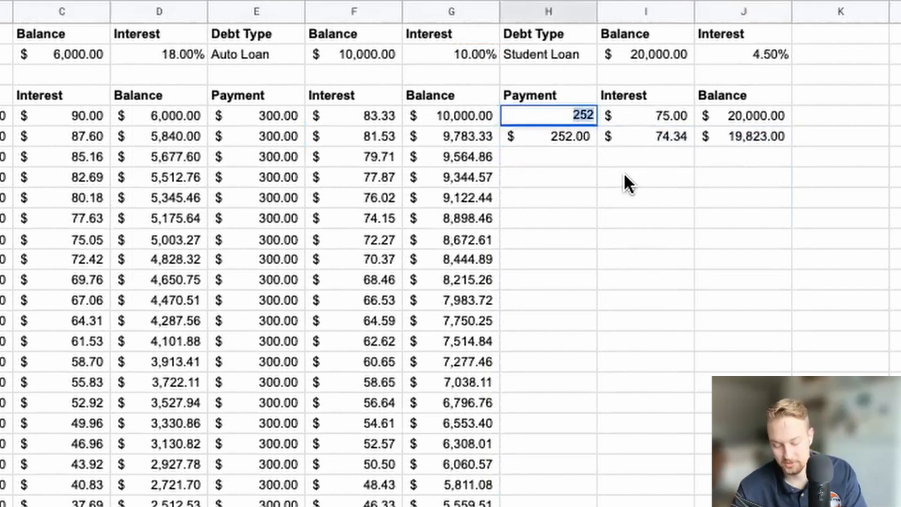
type("525")
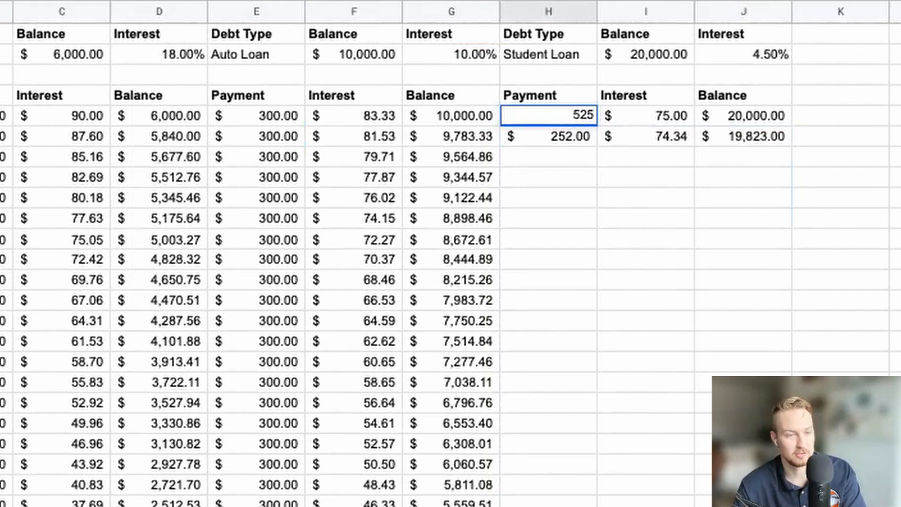
key("Return")
type("525")
key("Return")
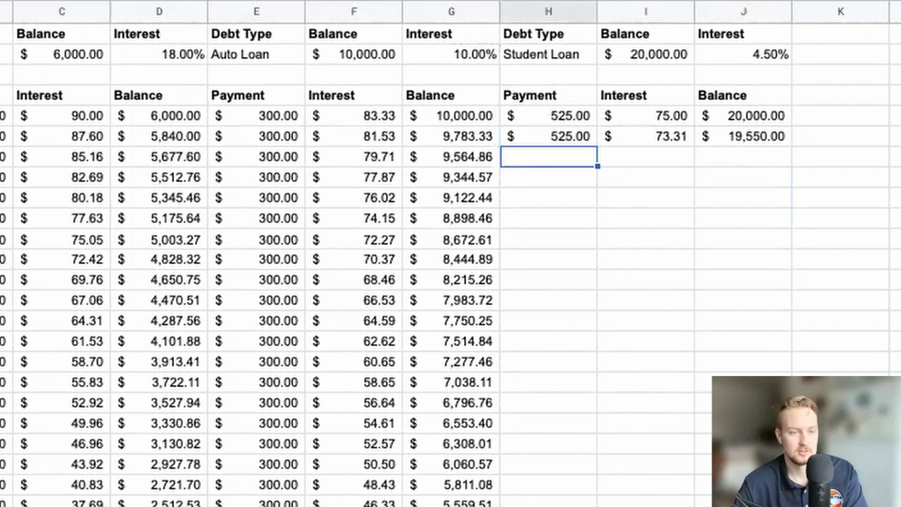
- Fill the student loan row H6:J6 down to row 48, and clear the surplus negative-balance cells H47:J48
left_click_drag(561, 136, 792, 497)
scroll(774, 300, "down", 15)
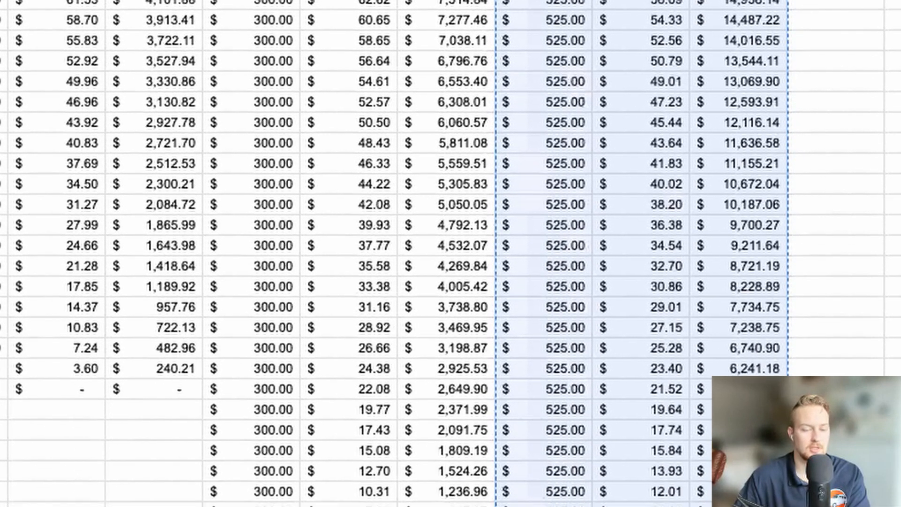
left_click_drag(781, 241, 780, 283)
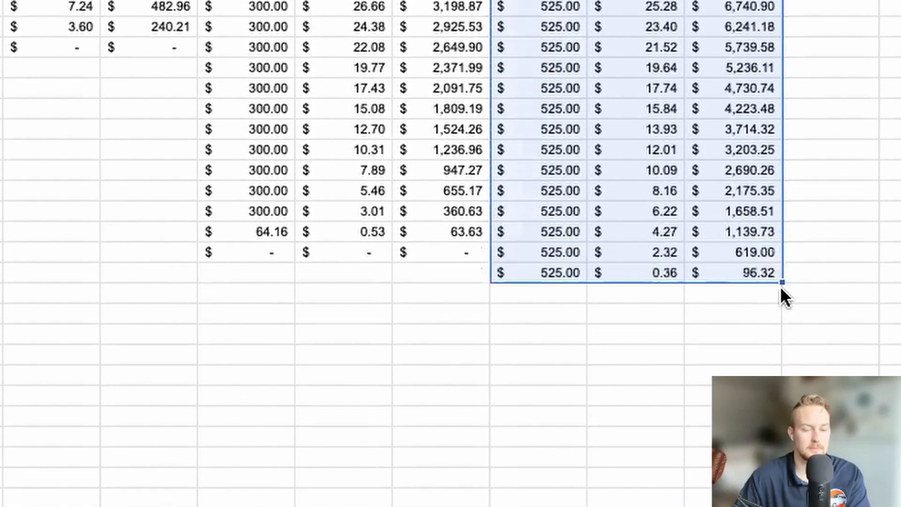
scroll(780, 286, "down", 1)
left_click_drag(778, 237, 782, 267)
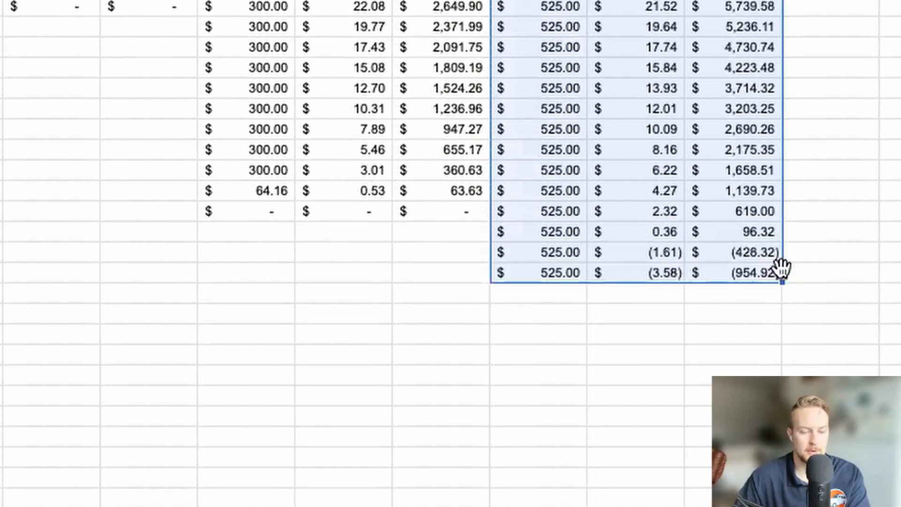
left_click(697, 259)
left_click_drag(552, 258, 747, 278)
key("Delete")
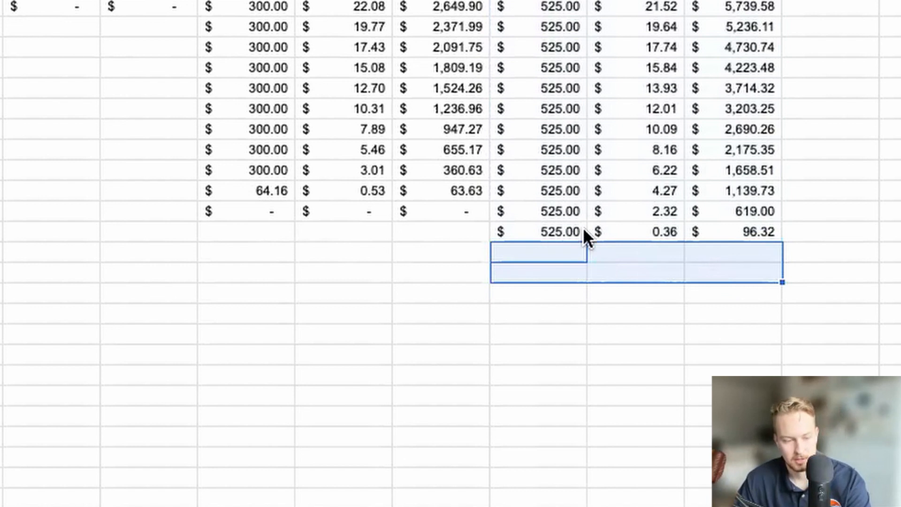
- Set the student loan's October 2024 payment in H46 to =J46+I46, and extend the row H46:J46 to row 47
double_click(555, 231)
left_click_drag(555, 233, 581, 231)
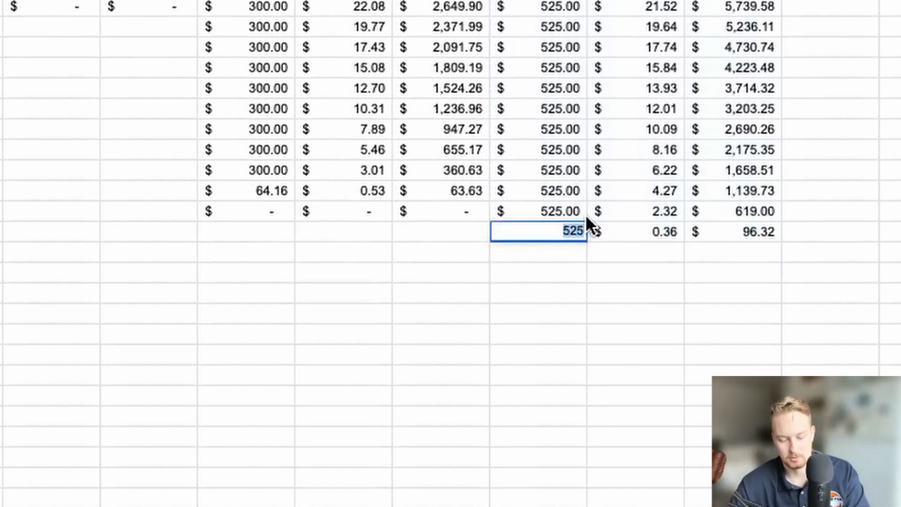
type("=")
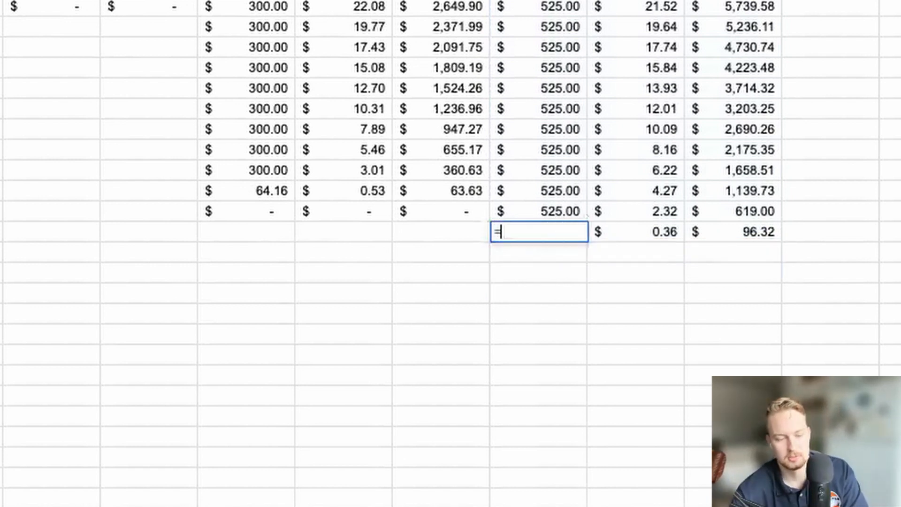
left_click(735, 232)
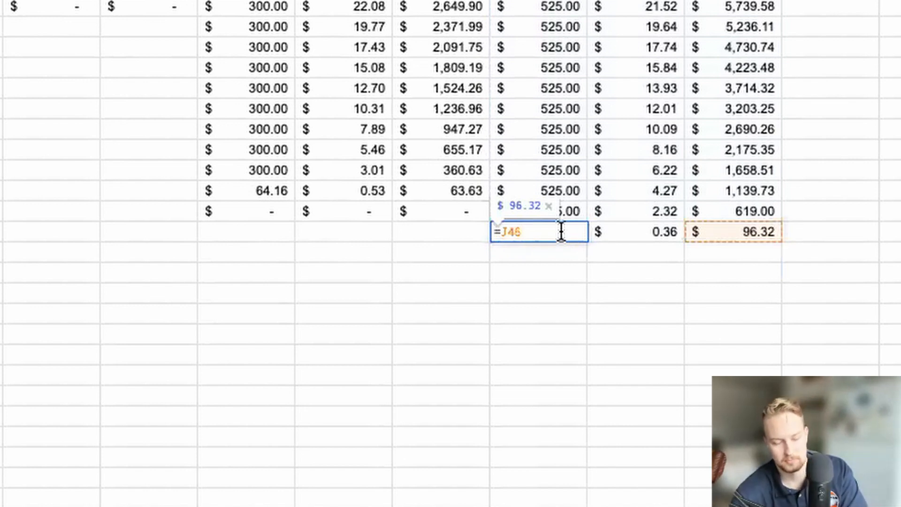
type("+")
left_click(629, 231)
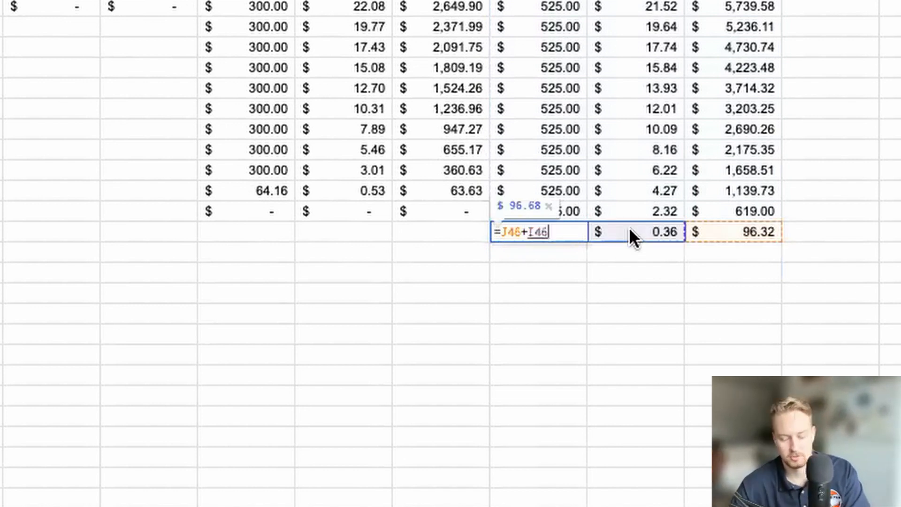
key("Return")
left_click_drag(554, 233, 776, 256)
left_click(752, 276)
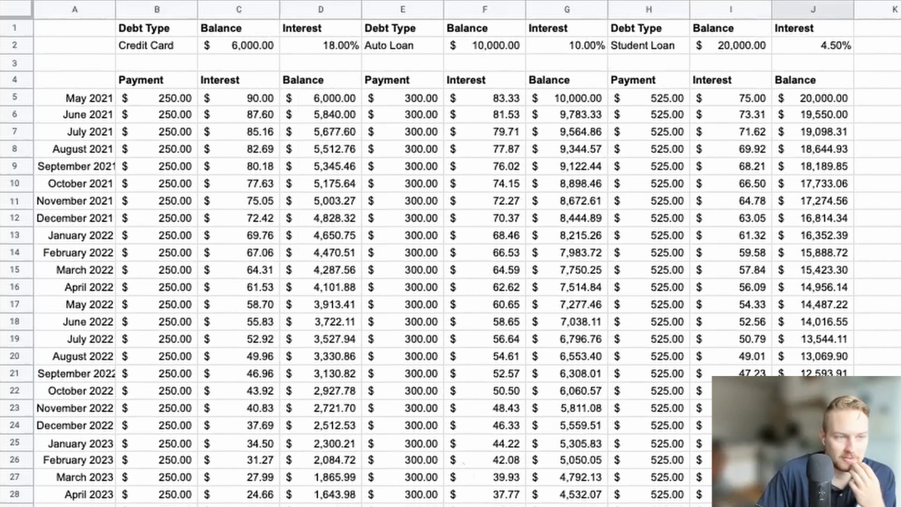
- Compare the interest rates of the credit card and auto loan, and review the credit card's 2021 payments
left_click(340, 49)
left_click(576, 48)
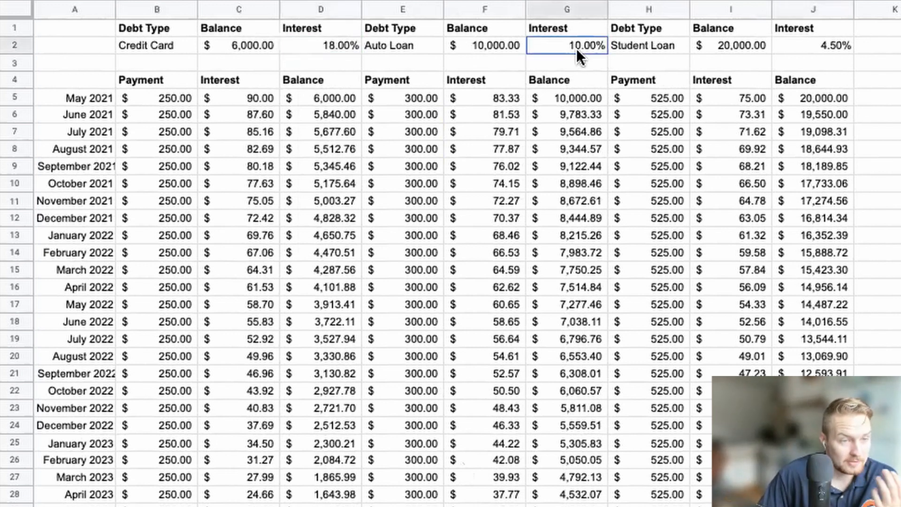
left_click(339, 43)
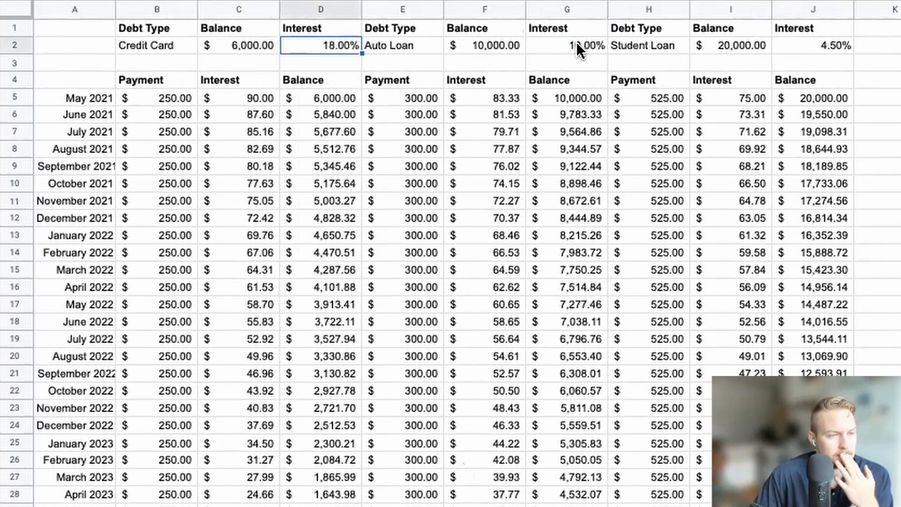
left_click(275, 132)
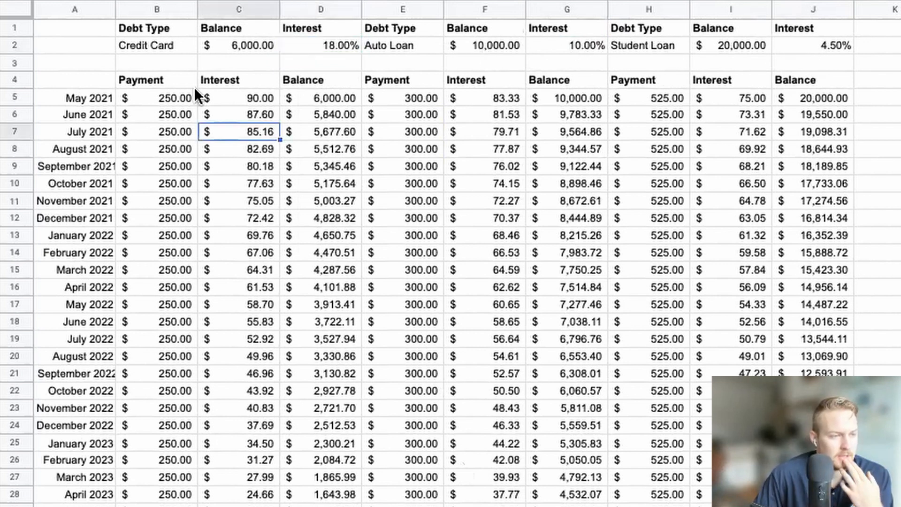
left_click_drag(152, 45, 315, 41)
left_click(307, 109)
left_click(313, 112)
left_click(164, 98)
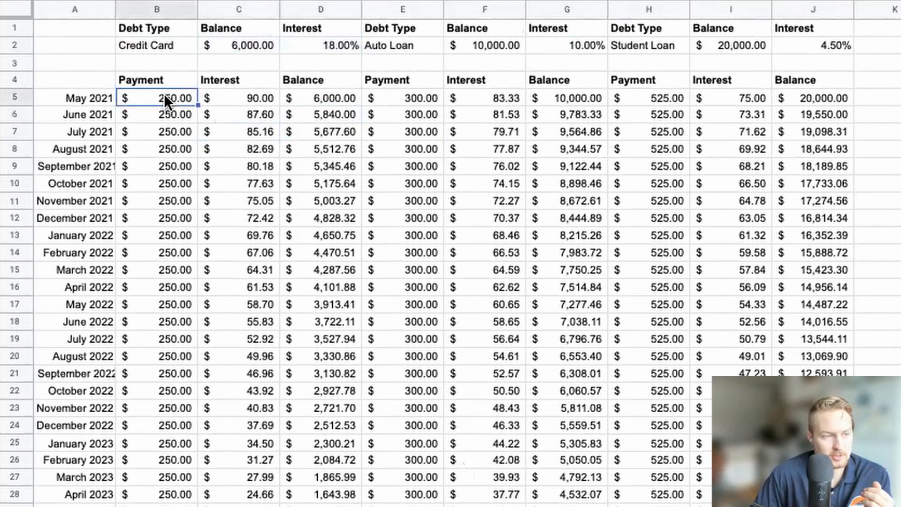
double_click(166, 116)
left_click(175, 150)
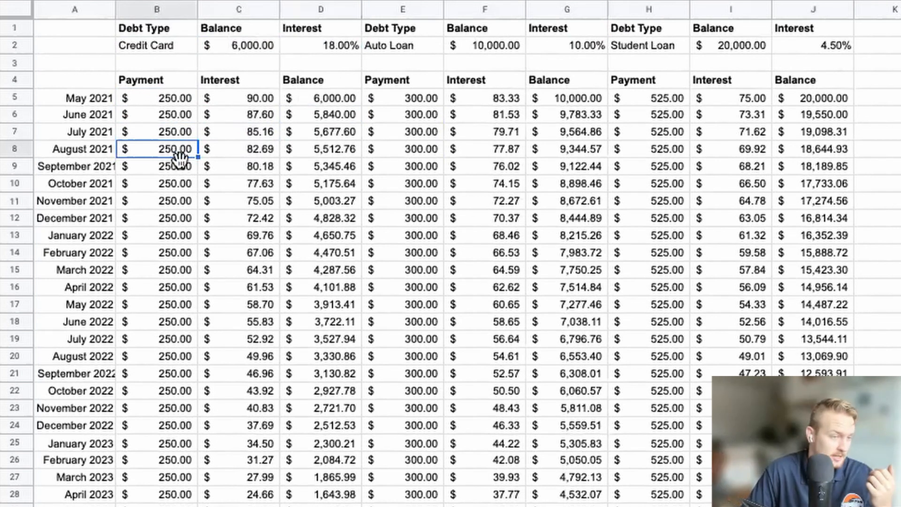
- Set the credit card's January 2022 payment in B13 to 350
left_click(167, 232)
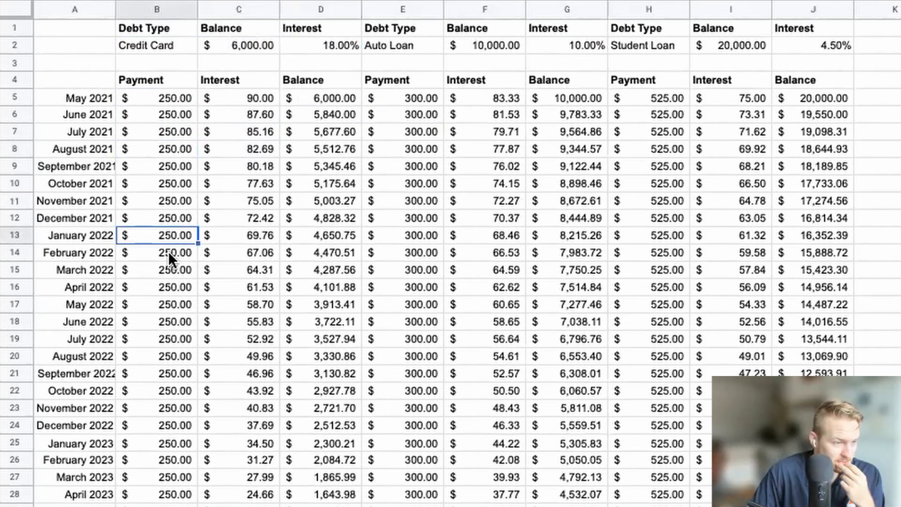
triple_click(167, 236)
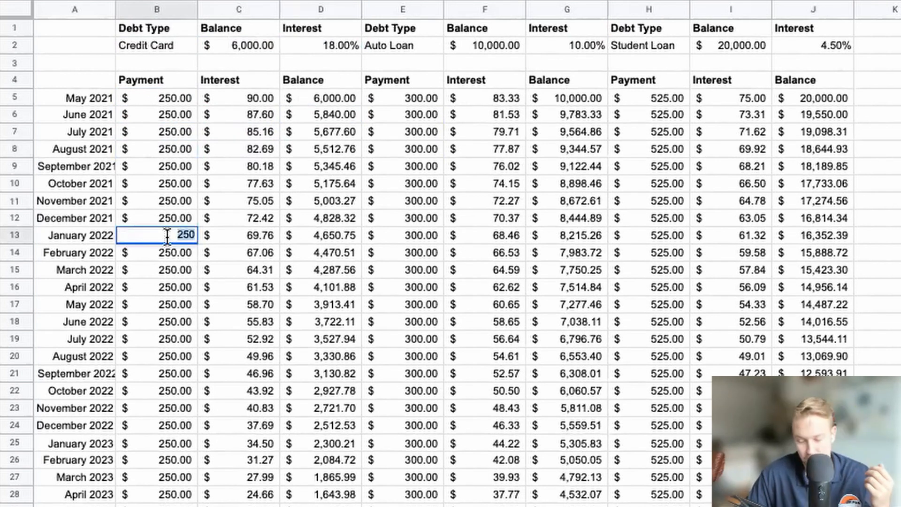
type("300")
key("BackSpace")
key("BackSpace")
type("50")
key("Return")
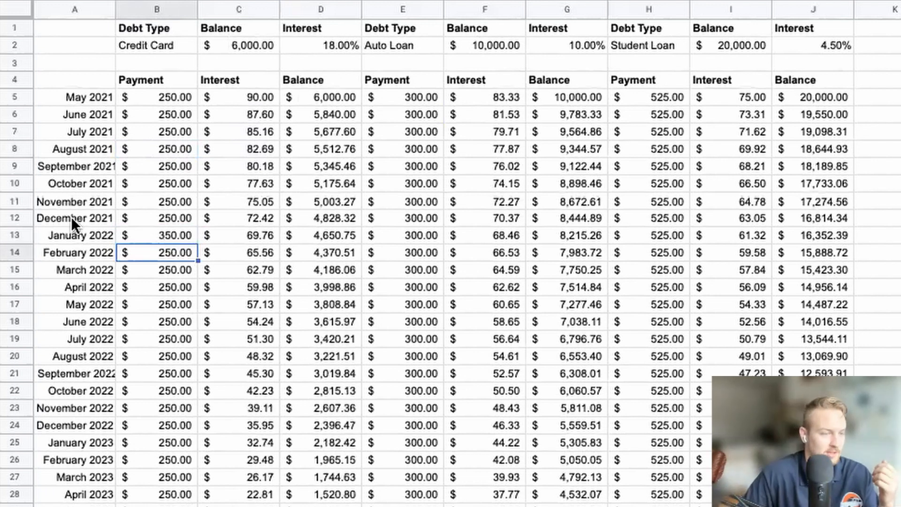
left_click(193, 233)
left_click_drag(198, 243, 345, 249)
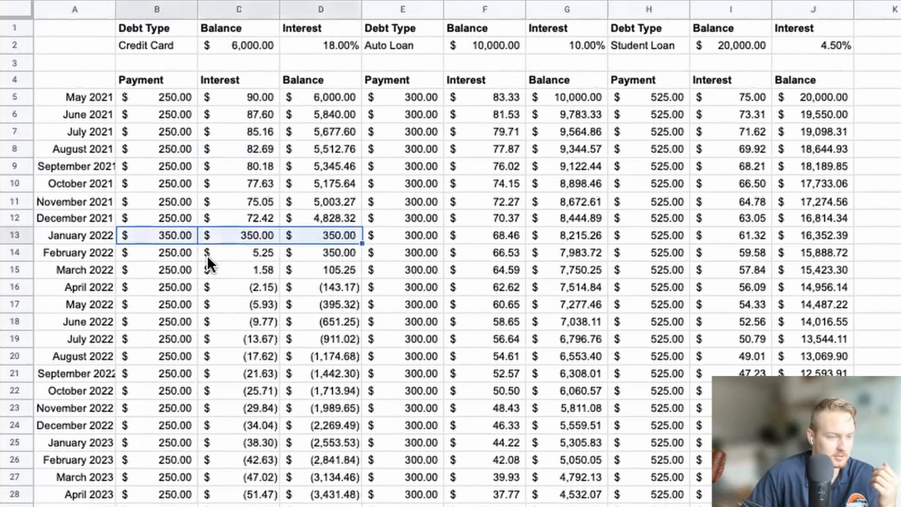
key("ctrl+z")
- Fill the credit card row B13:D13 down the schedule with the 350 payment, and clear the surplus rows from April 2023 on
left_click_drag(177, 235, 375, 500)
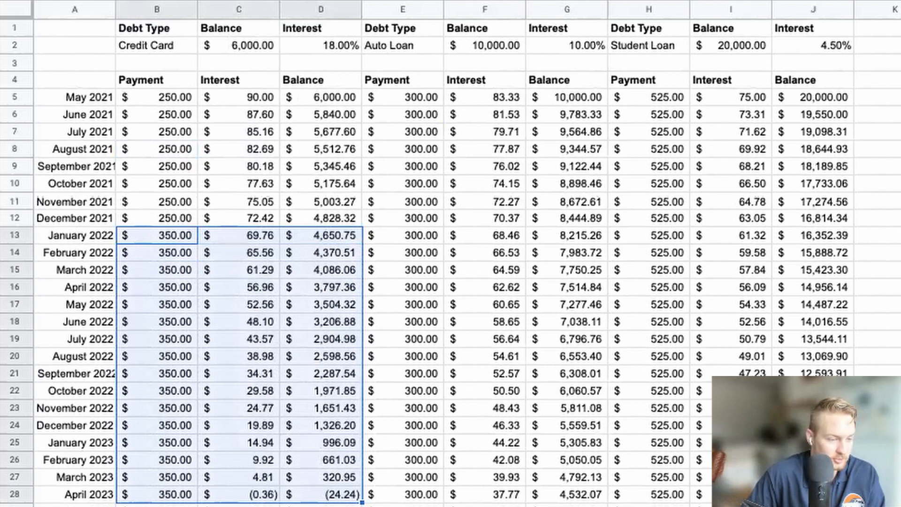
- Set the credit card's final payment for March 2023 in B27 to =D27+C27, and extend B27:D27 to row 28
double_click(178, 393)
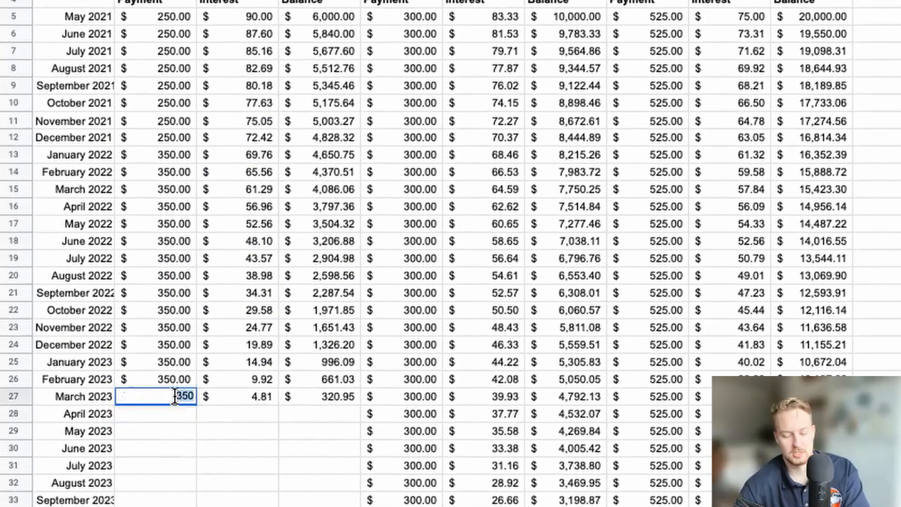
type("=")
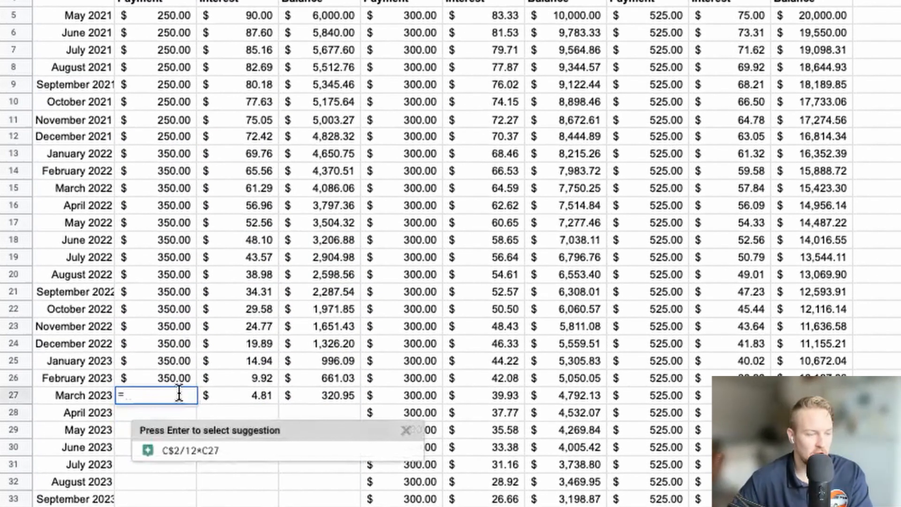
left_click(295, 393)
type("+")
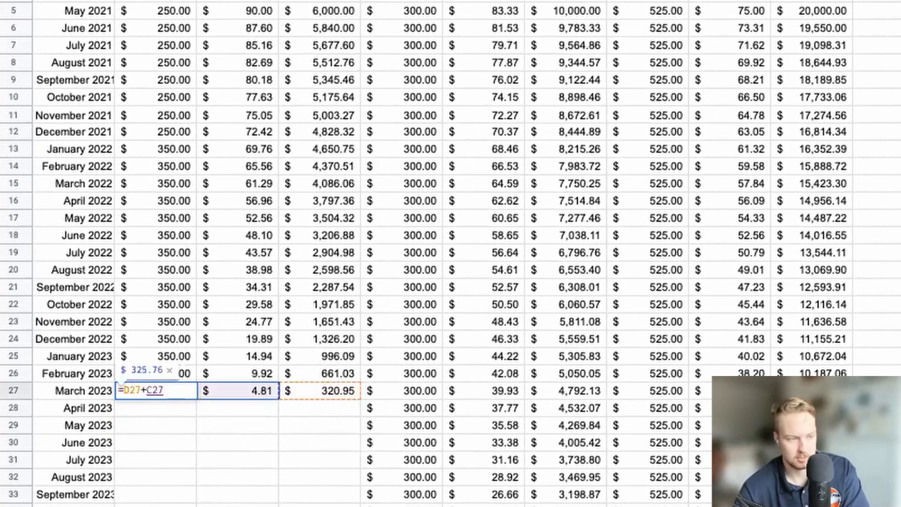
key("Return")
left_click_drag(178, 384, 325, 399)
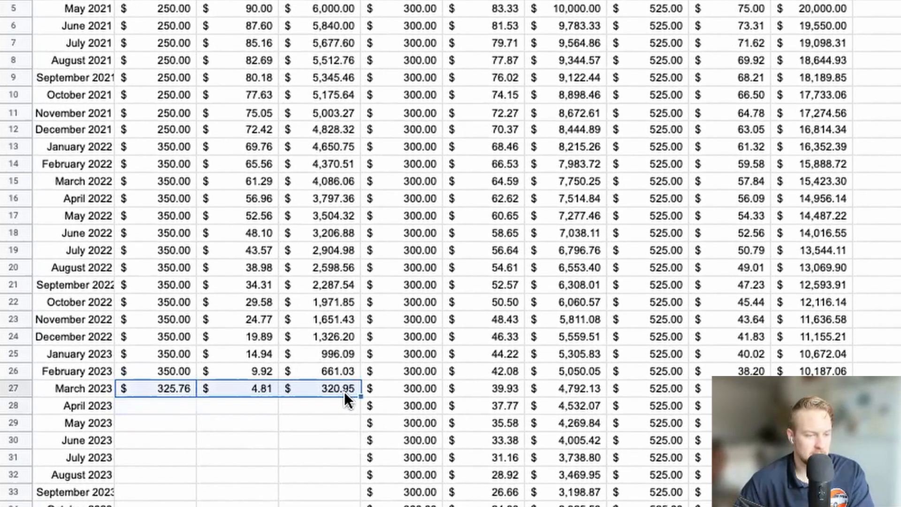
key("ctrl+d")
left_click(327, 425)
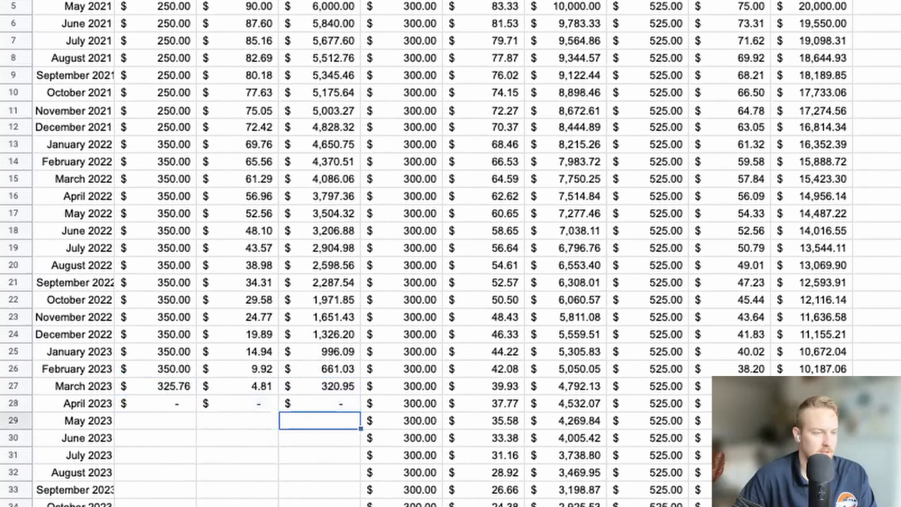
left_click(327, 505)
left_click(188, 384)
left_click(344, 384)
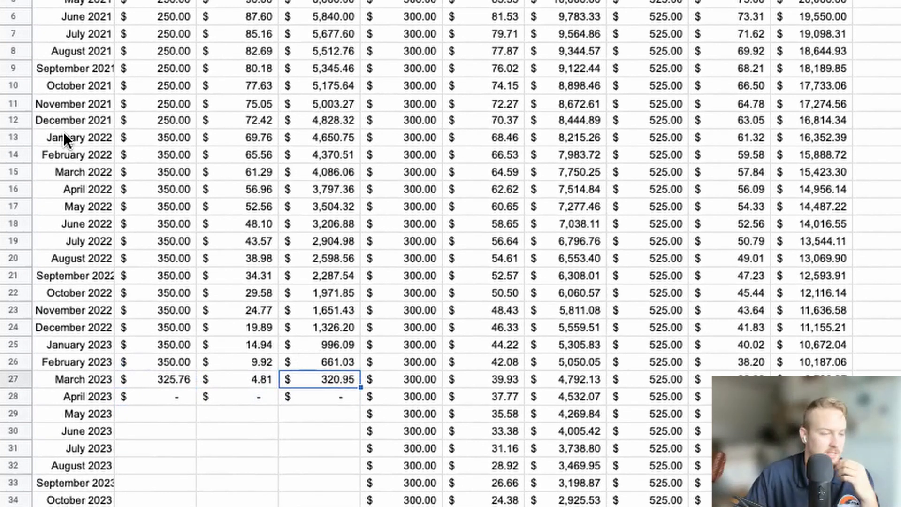
left_click(176, 375)
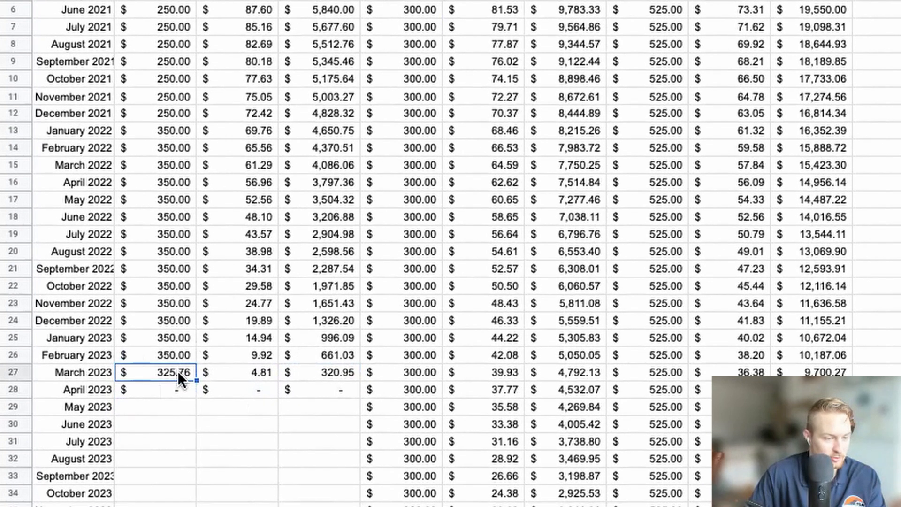
left_click(409, 388)
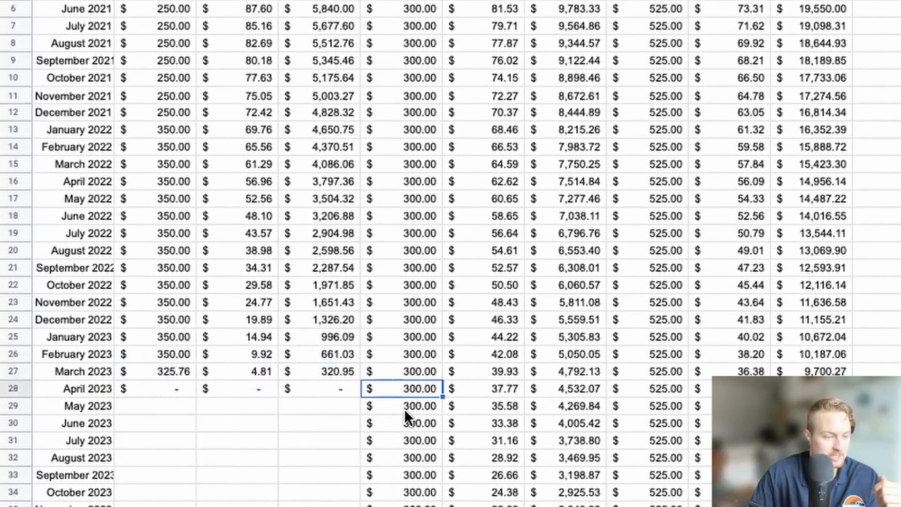
left_click(409, 439)
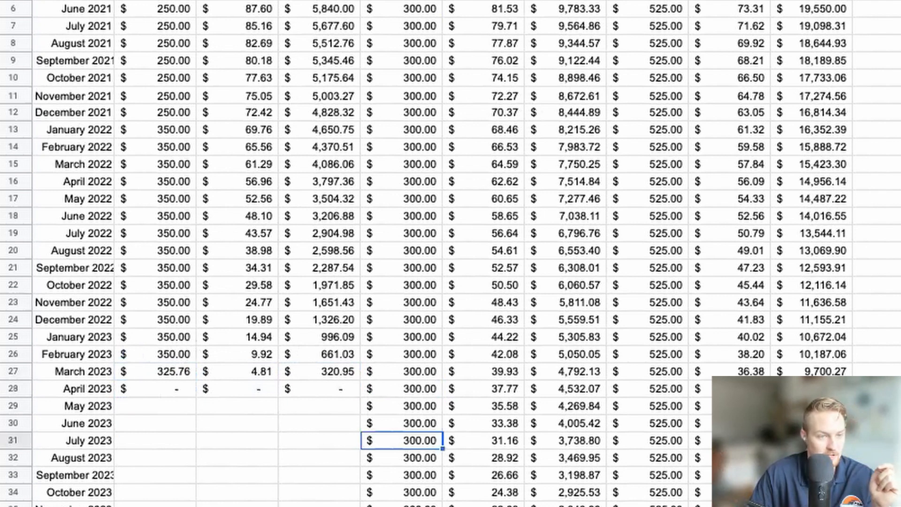
- Set the auto loan's April 2023 payment in E28 to =300+B26-B27, adding the credit card's unused payment remainder
double_click(410, 387)
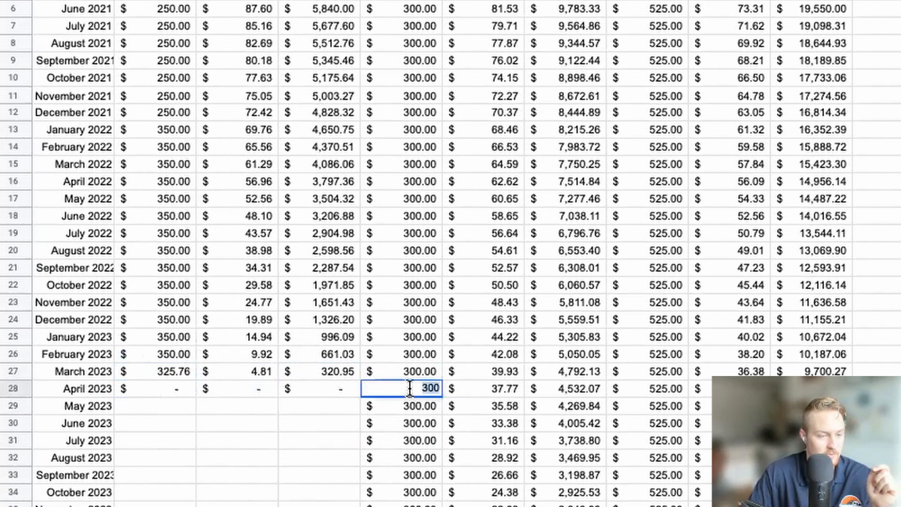
key("Home")
type("=")
key("Right")
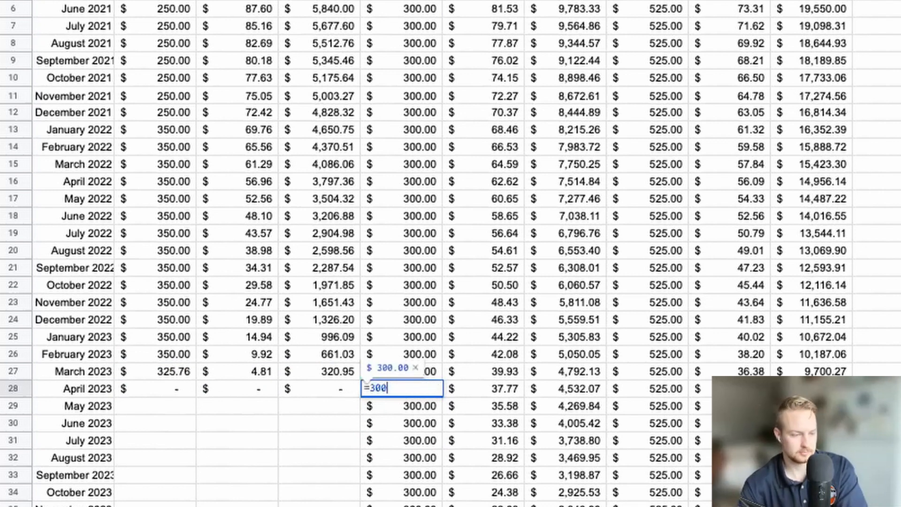
type("+")
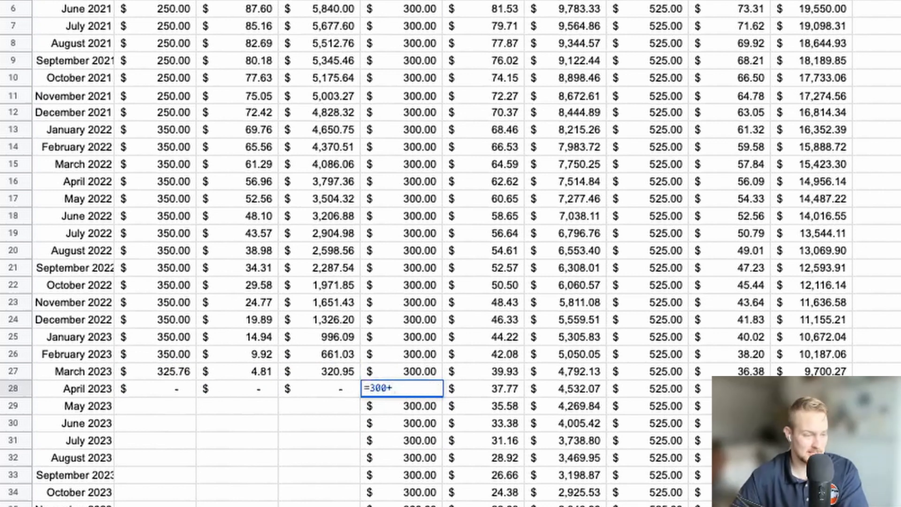
left_click(184, 352)
type("-")
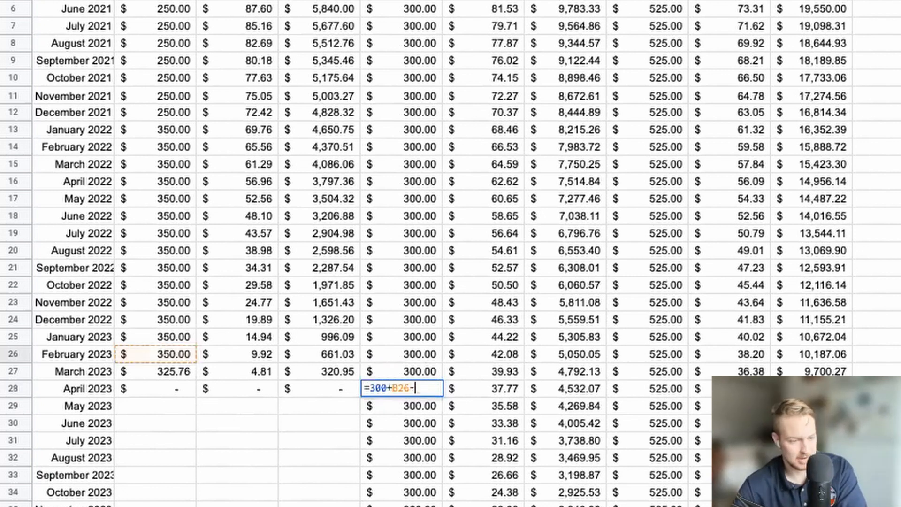
left_click(165, 368)
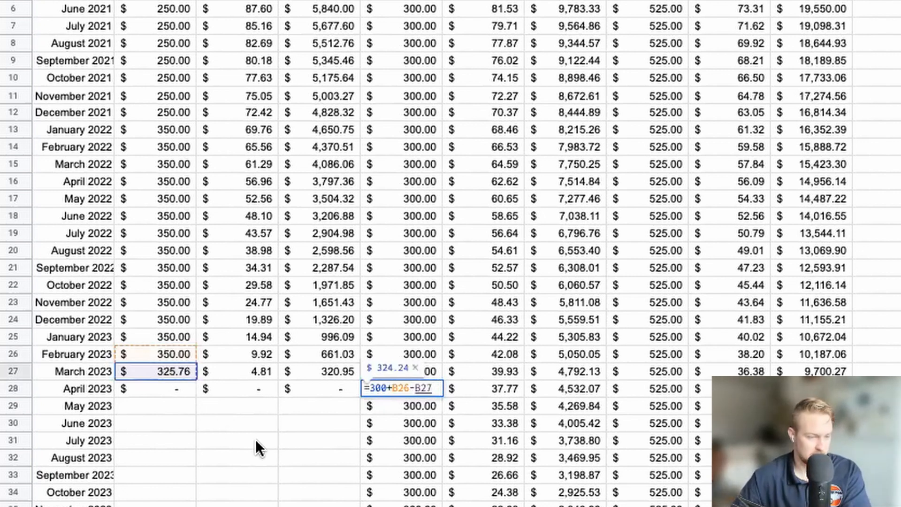
key("Return")
key("Up")
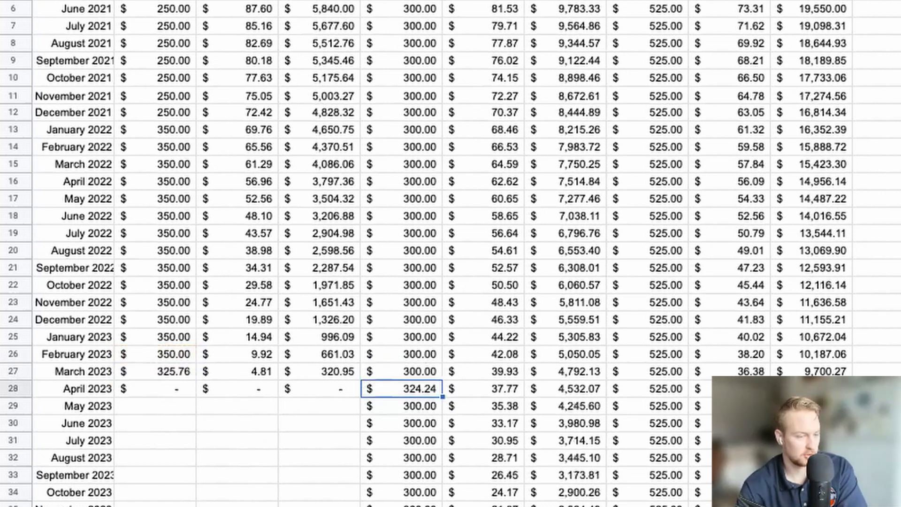
- Set the auto loan's May 2023 payment in E29 to =300+350
double_click(422, 406)
left_click(415, 406)
type("=300")
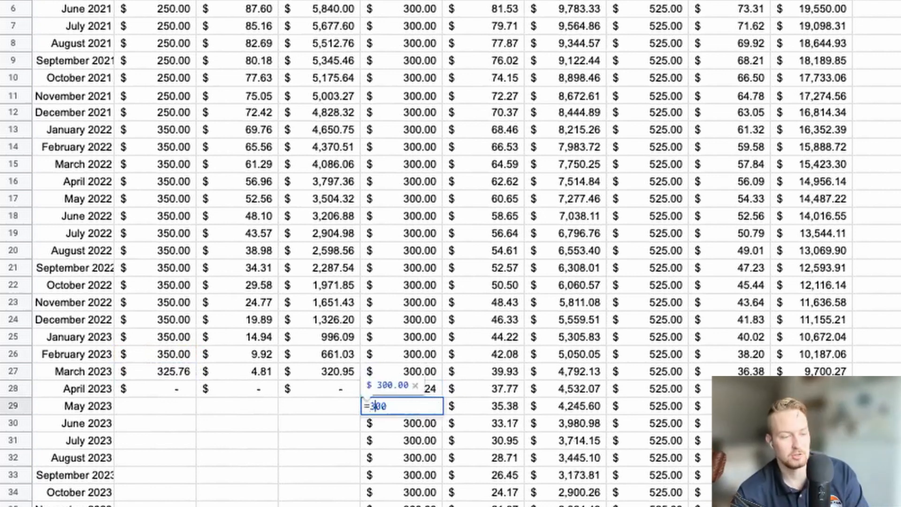
type("+350")
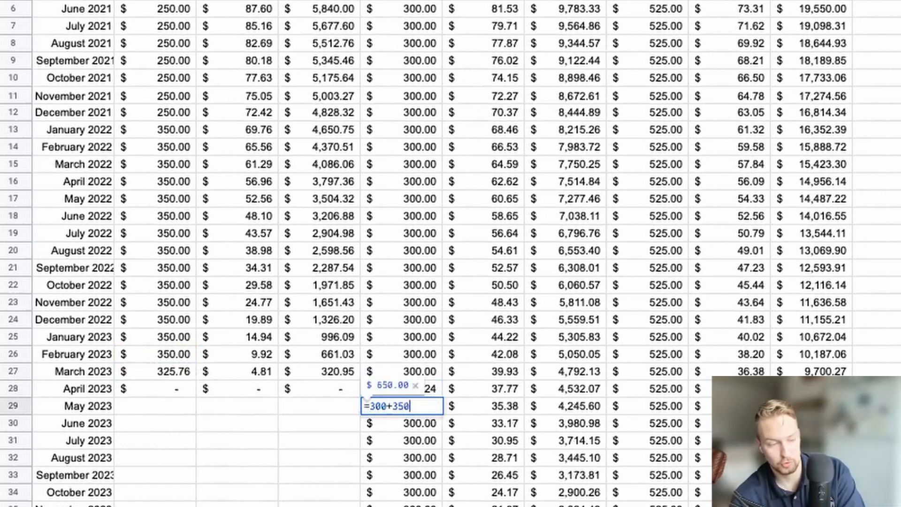
key("Return")
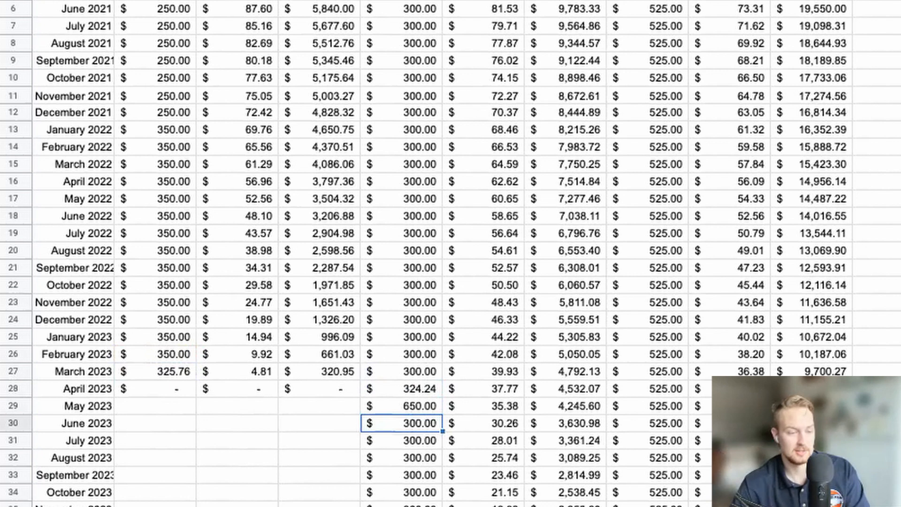
- Fill the auto loan row E29:G29 down to September 2024 in row 45
left_click(469, 493)
left_click(428, 407)
left_click(402, 434)
left_click_drag(415, 403, 590, 411)
scroll(590, 411, "down", 4)
left_click_drag(606, 246, 593, 469)
left_click(520, 490)
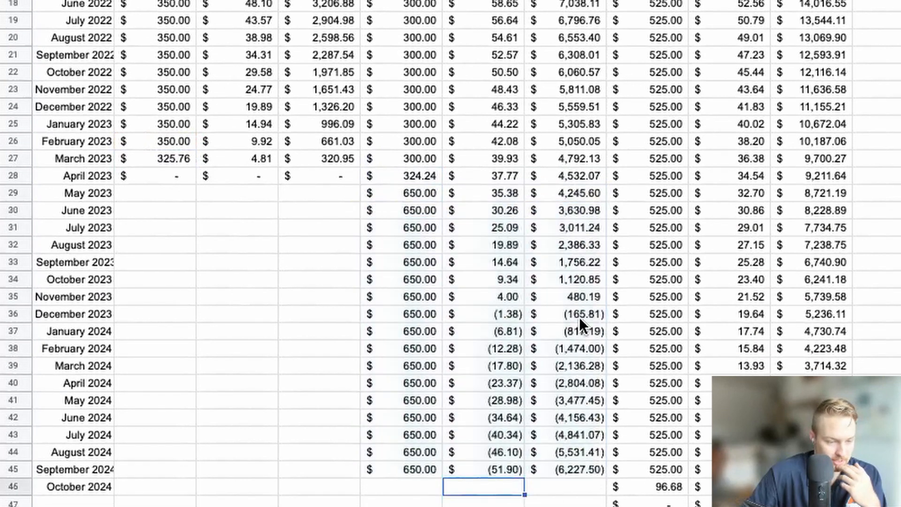
- Clear the auto loan's surplus entries in E37:G45, from January to September 2024
left_click(444, 366)
left_click(439, 334)
left_click_drag(466, 330, 590, 470)
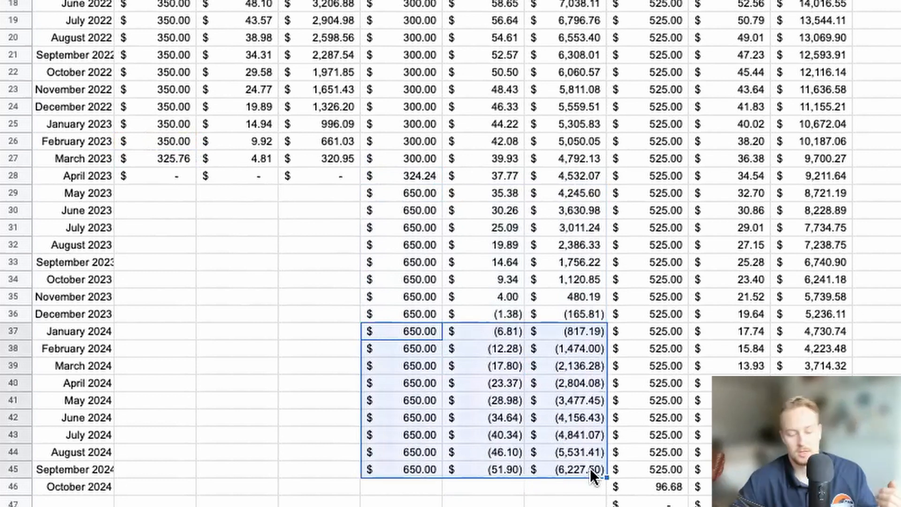
key("Delete")
- Set the auto loan's final payment for November 2023 in E35 to =G35+F35
key("Up")
key("Up")
key("Right")
key("Down")
key("Left")
key("Up")
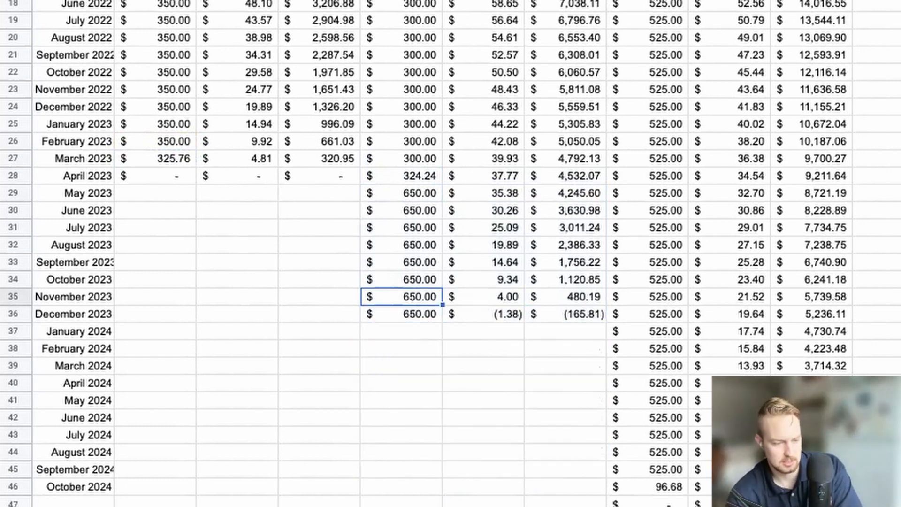
type("=")
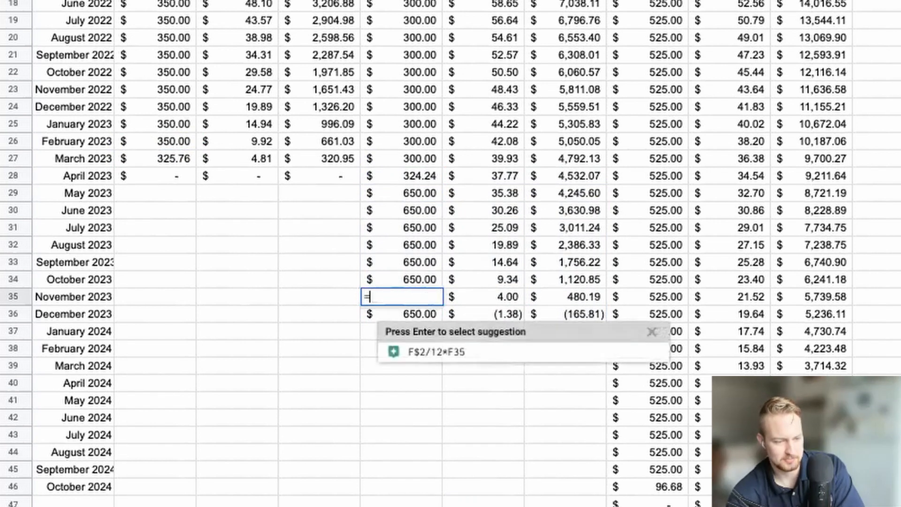
left_click(576, 295)
type("+")
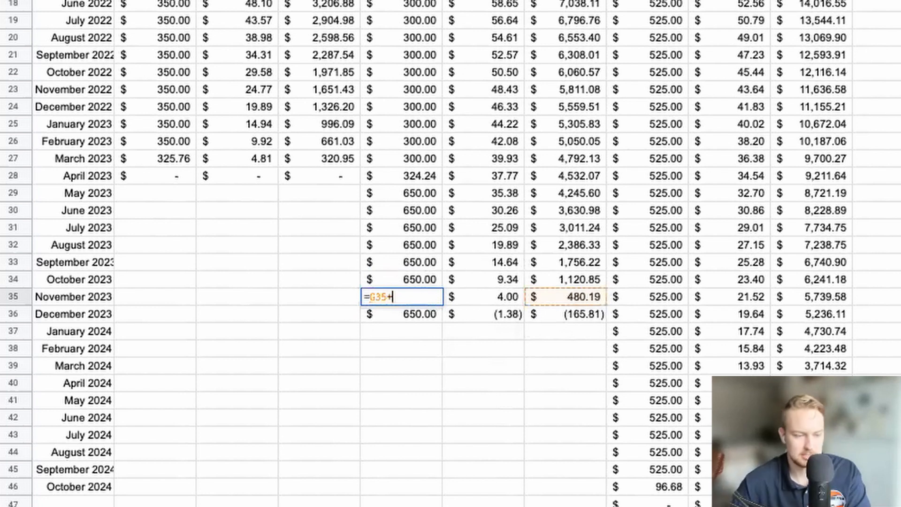
left_click(495, 299)
key("Return")
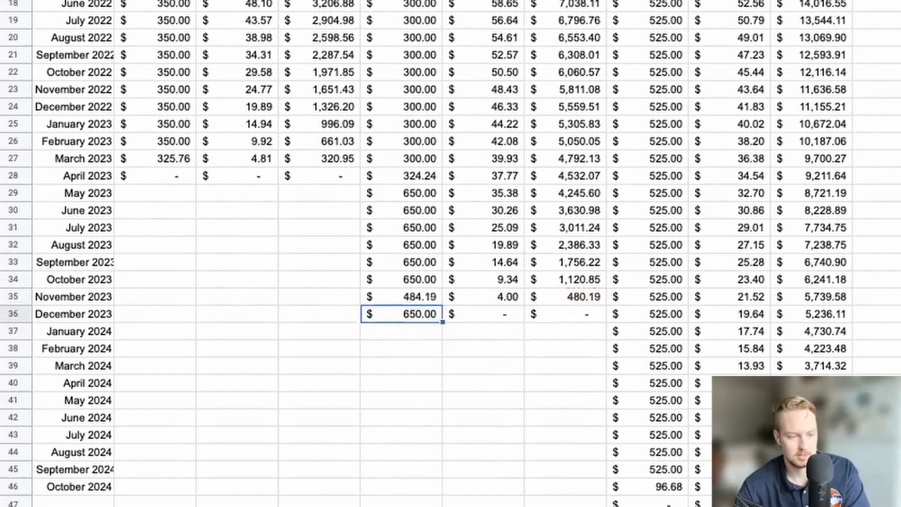
- Extend the auto loan's final payment row E35:G35 down to December 2023 in row 36
left_click(422, 323)
left_click_drag(429, 300, 598, 312)
left_click(583, 349)
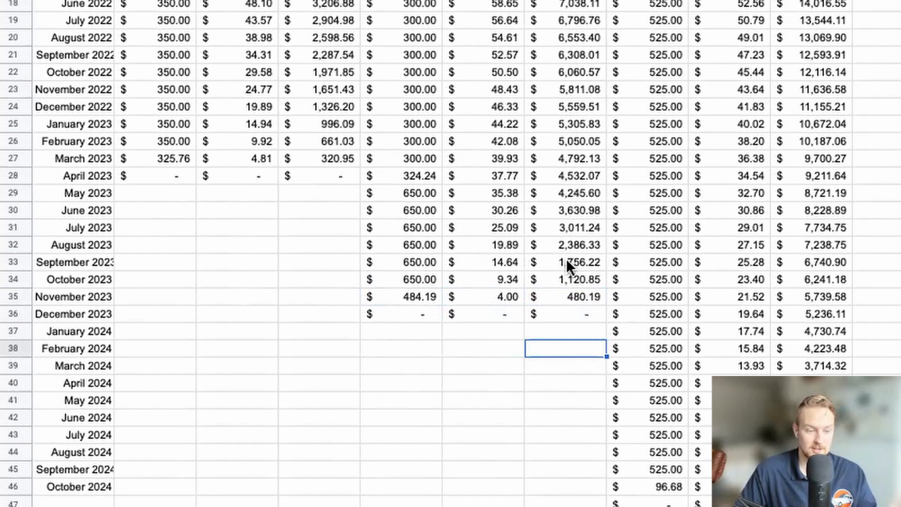
- Set the student loan's November 2023 payment in H35 to =525+E34-E35, adding the auto loan's unused payment remainder
left_click(716, 326)
left_click(655, 295)
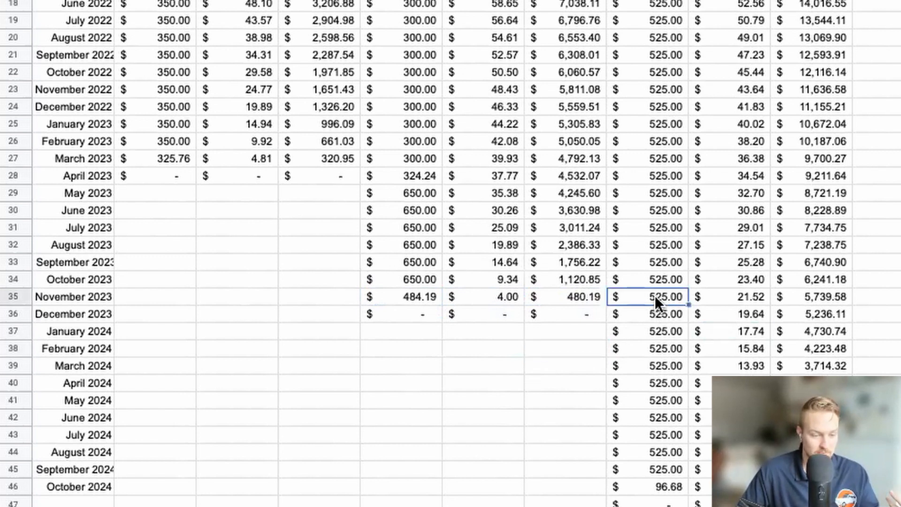
left_click(659, 312)
double_click(661, 295)
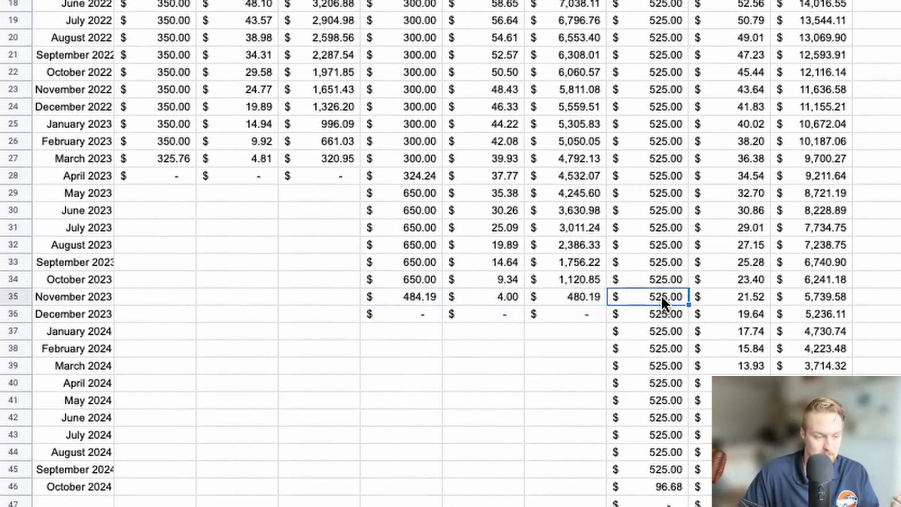
key("BackSpace")
key("BackSpace")
key("BackSpace")
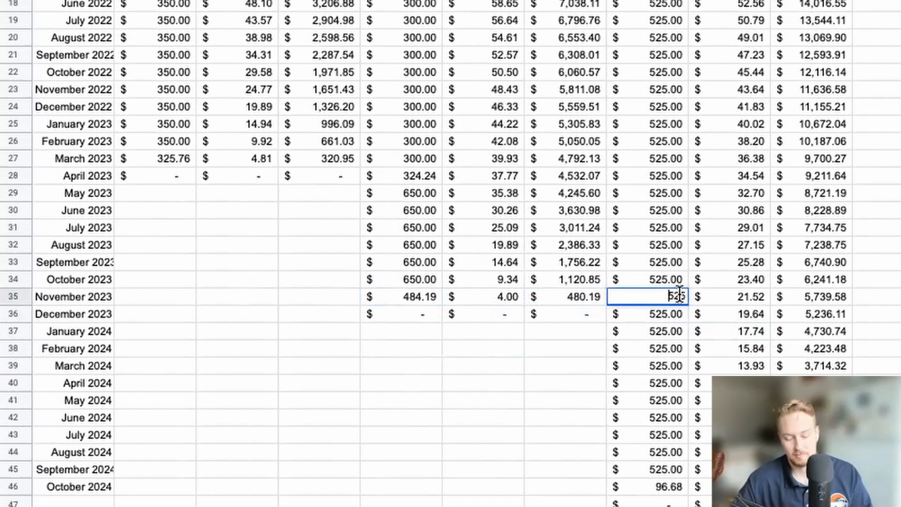
type("=525+")
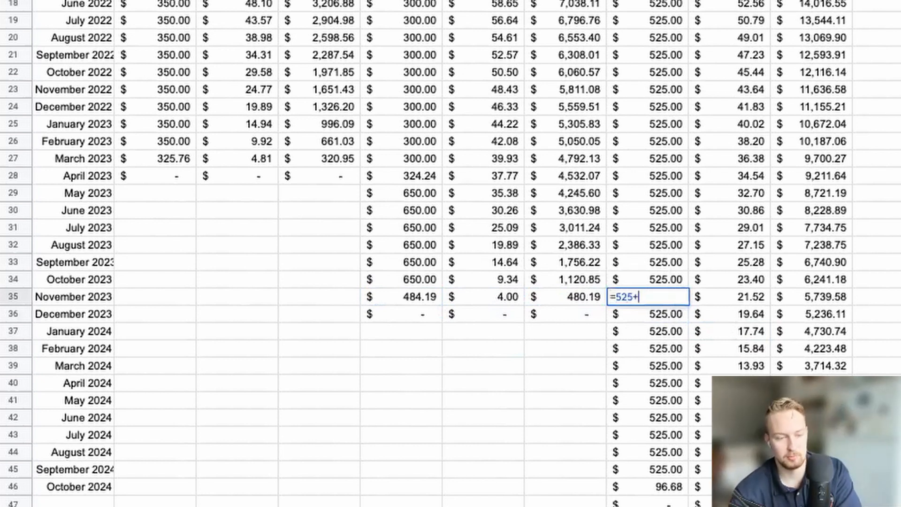
left_click(428, 298)
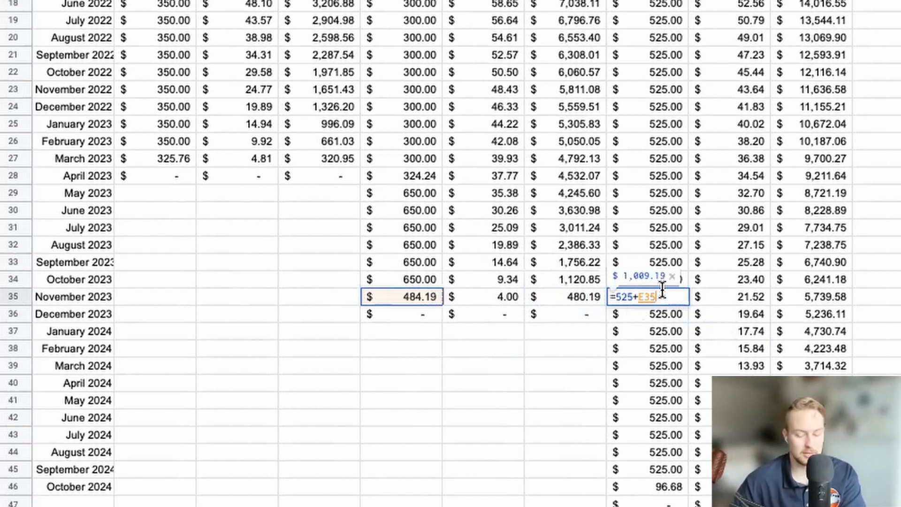
key("BackSpace")
key("BackSpace")
key("BackSpace")
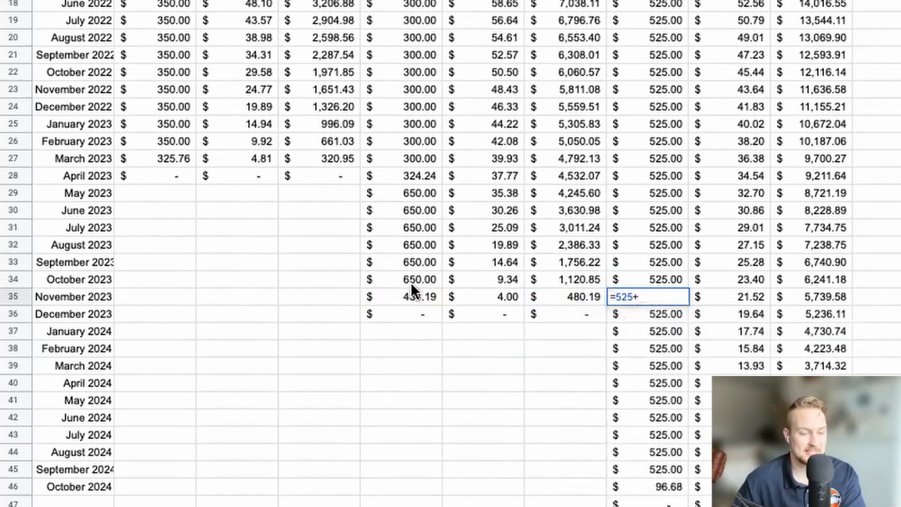
left_click(415, 277)
type("-")
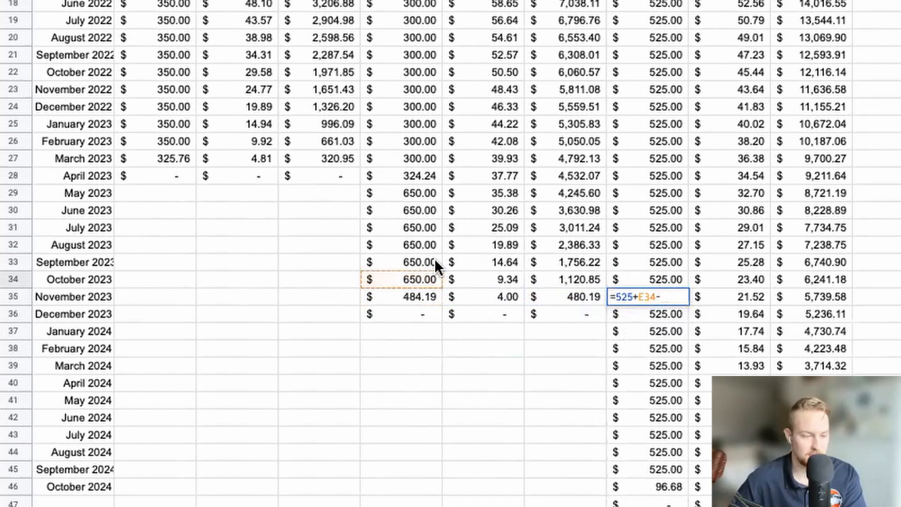
left_click(421, 295)
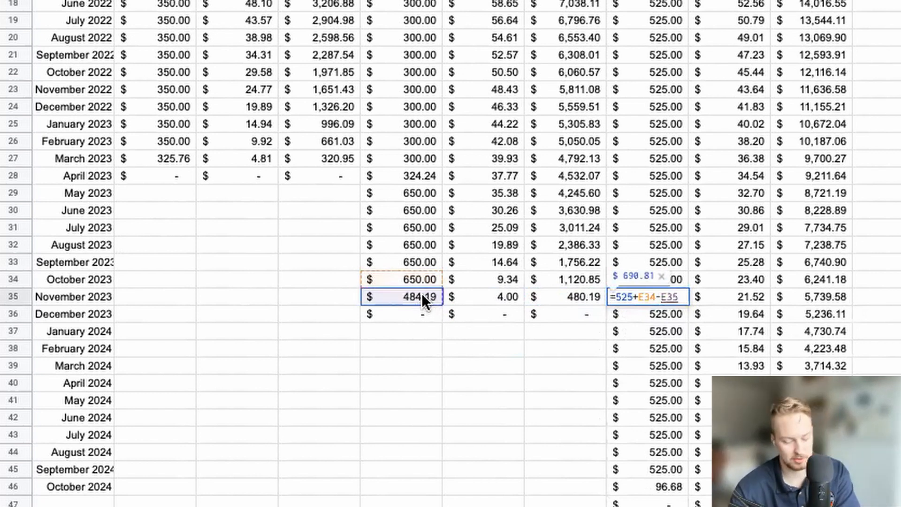
key("Return")
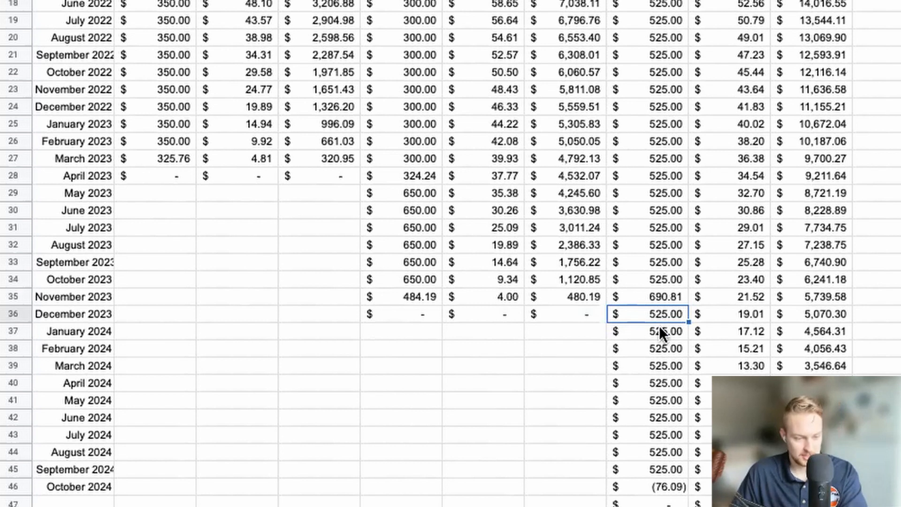
- Set the student loan's December 2023 payment in H36 to =525+650
double_click(660, 312)
type("=")
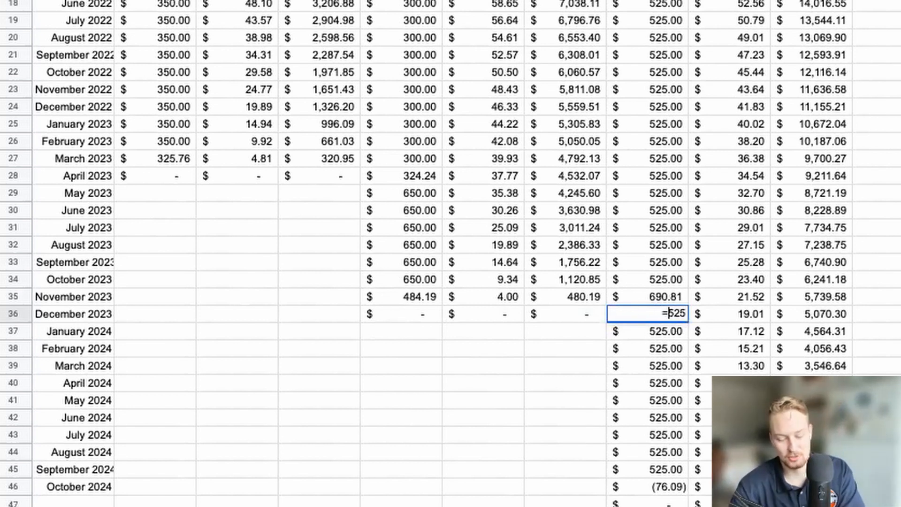
key("End")
type("+")
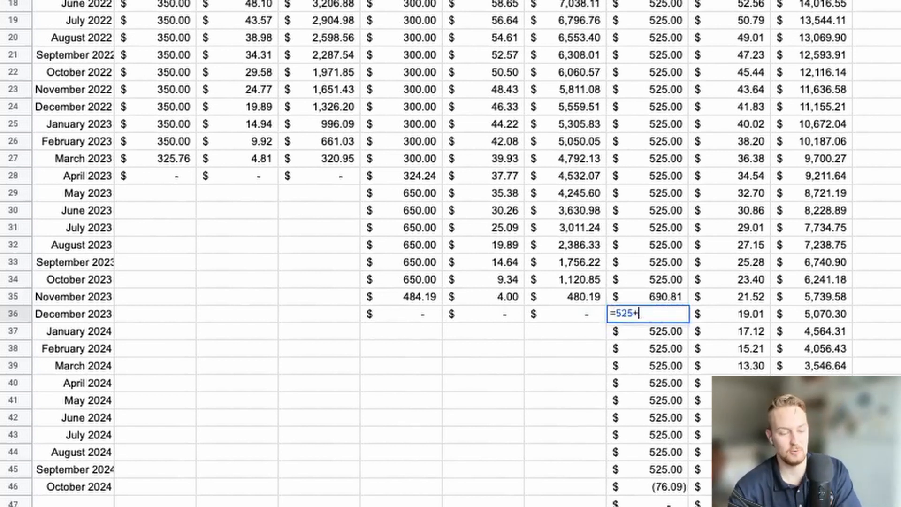
type("650")
key("Return")
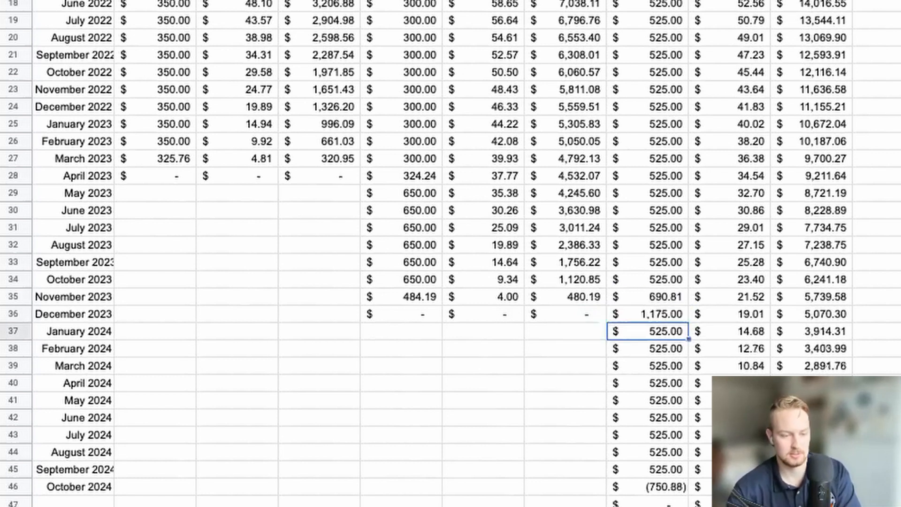
- Fill the student loan row H36:J36 down to row 42, and clear the old student loan entries from row 43 down
left_click_drag(677, 315, 840, 418)
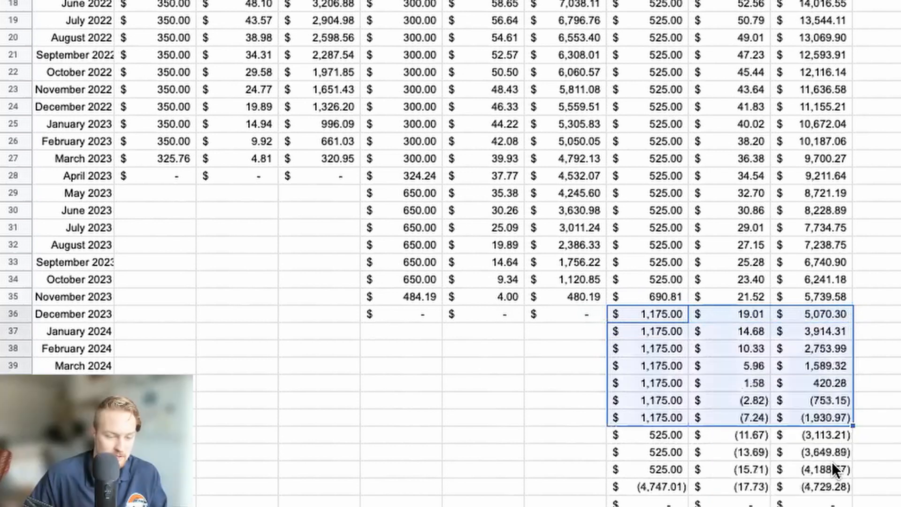
left_click(814, 487)
left_click_drag(667, 429, 826, 502)
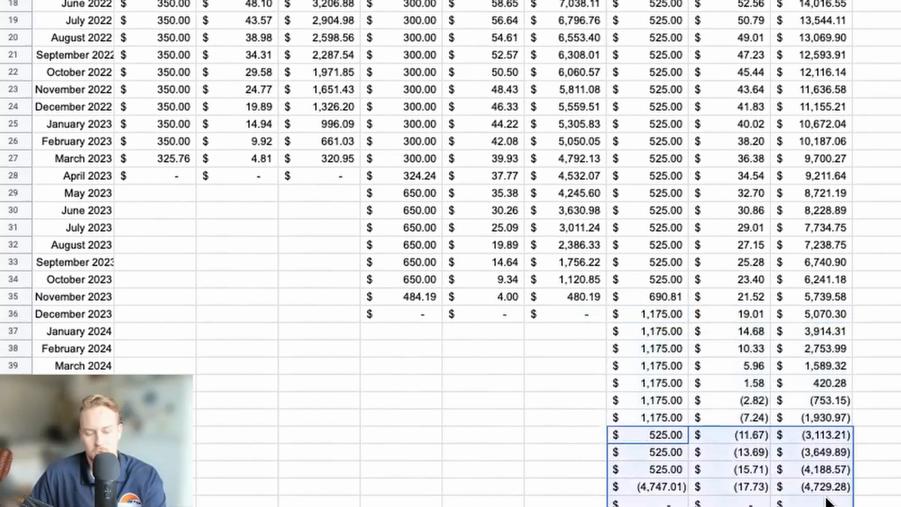
key("Delete")
double_click(649, 400)
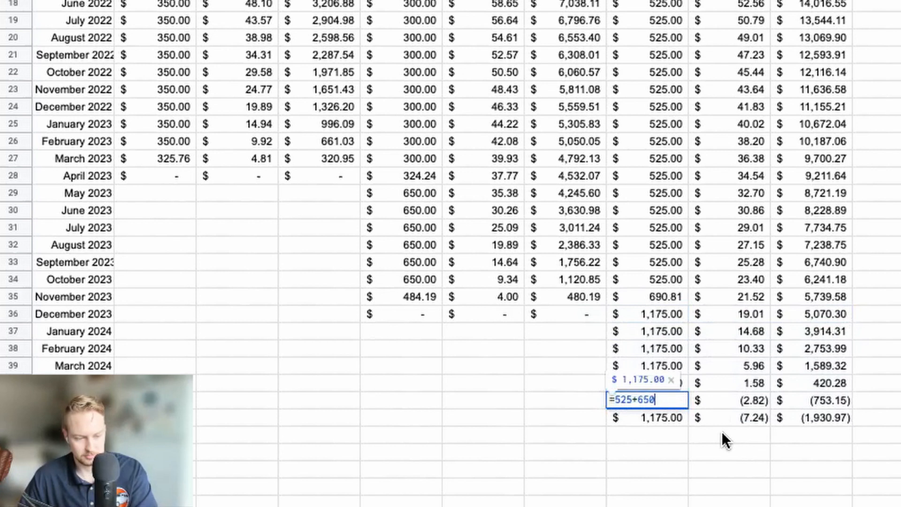
left_click_drag(669, 403, 612, 400)
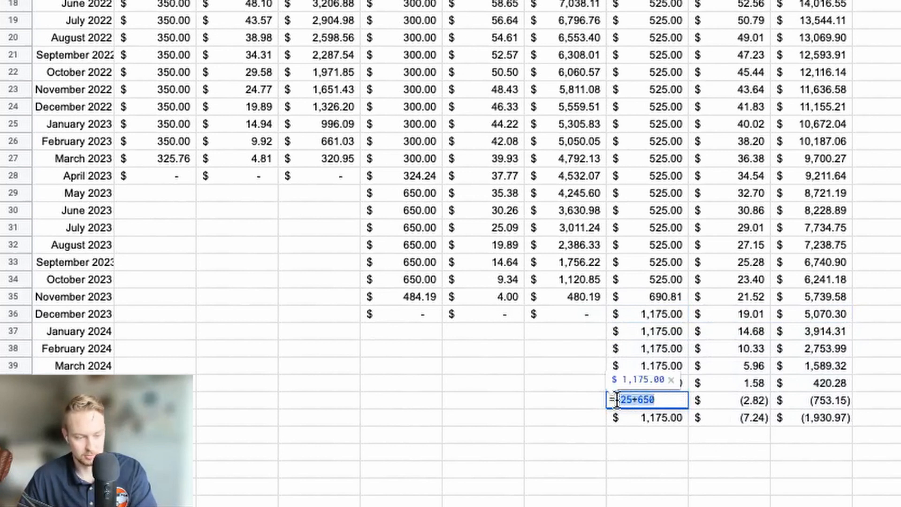
key("BackSpace")
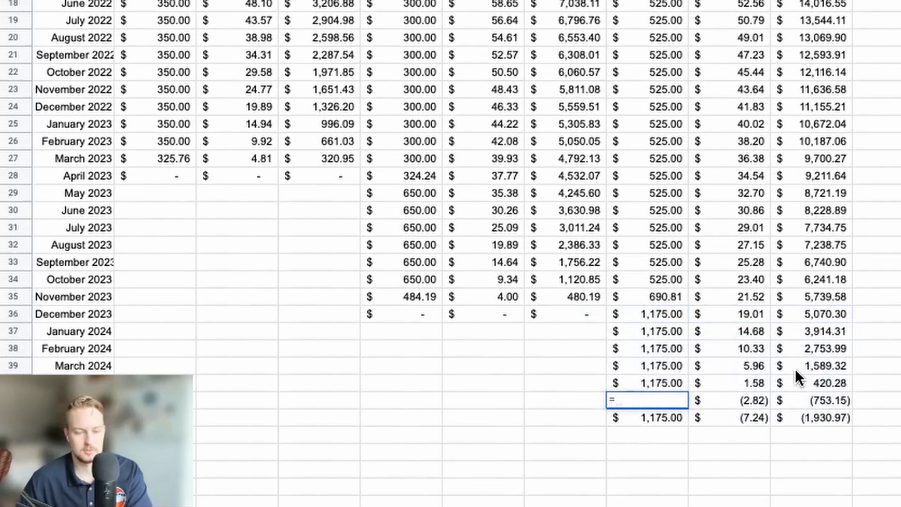
left_click(814, 400)
type("+")
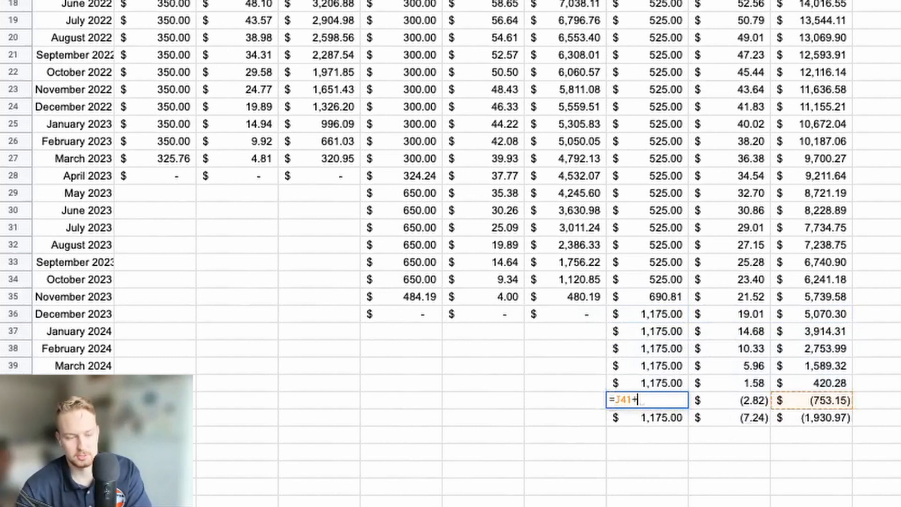
key("BackSpace")
key("BackSpace")
key("BackSpace")
key("BackSpace")
left_click(697, 468)
key("BackSpace")
key("BackSpace")
key("BackSpace")
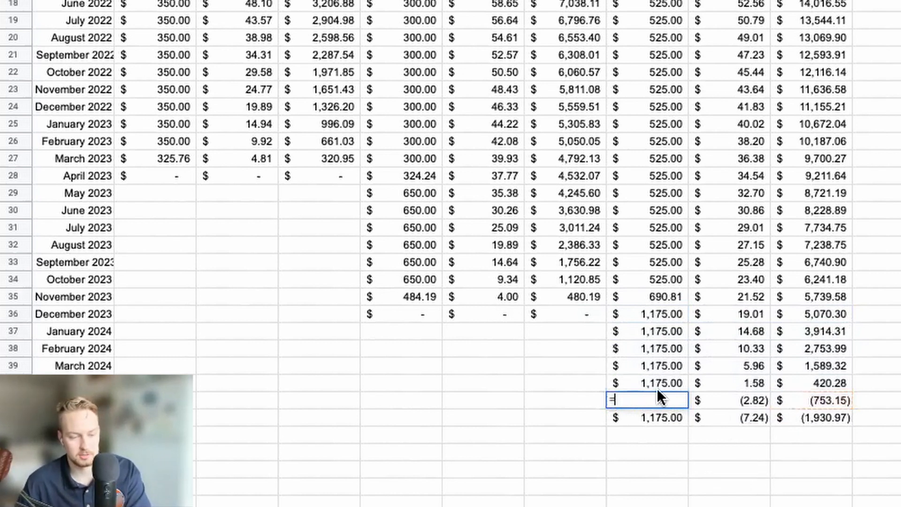
key("Escape")
- Set the student loan's final payment in H40 to =J40+I40
double_click(663, 380)
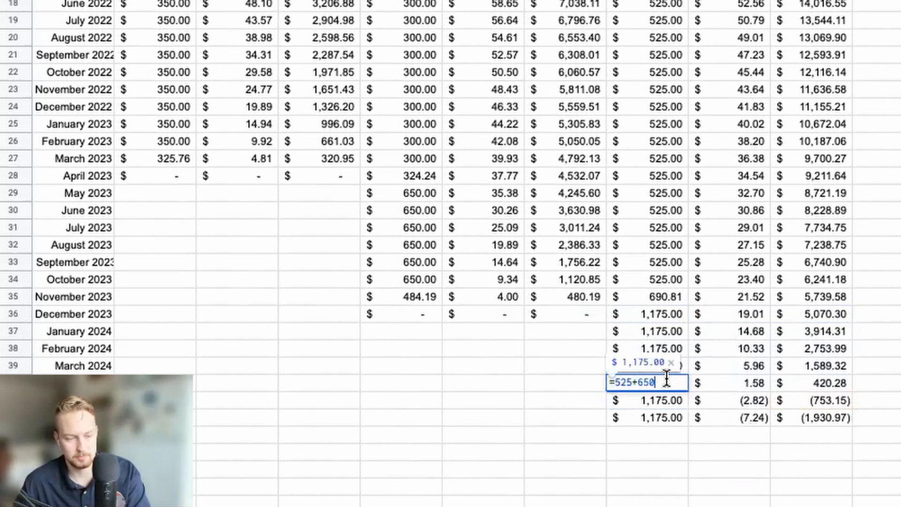
key("BackSpace")
key("BackSpace")
key("BackSpace")
key("BackSpace")
key("BackSpace")
key("BackSpace")
key("BackSpace")
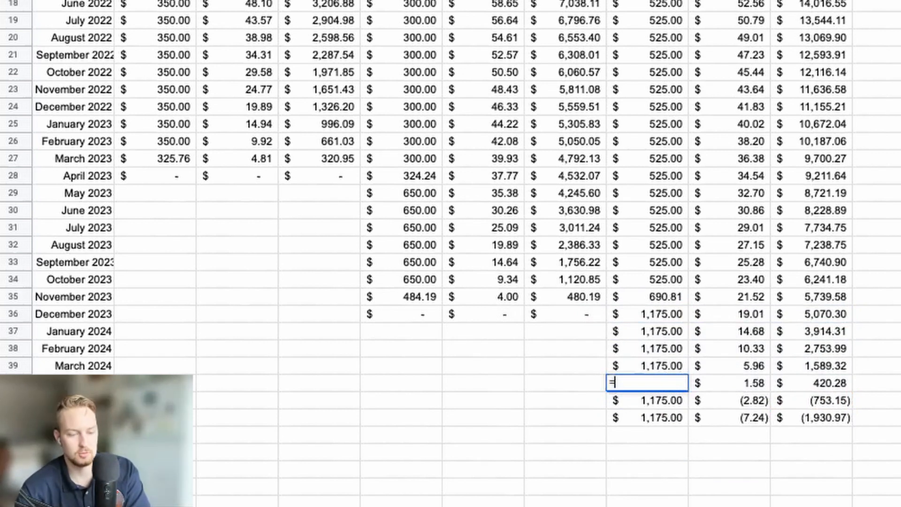
left_click(783, 383)
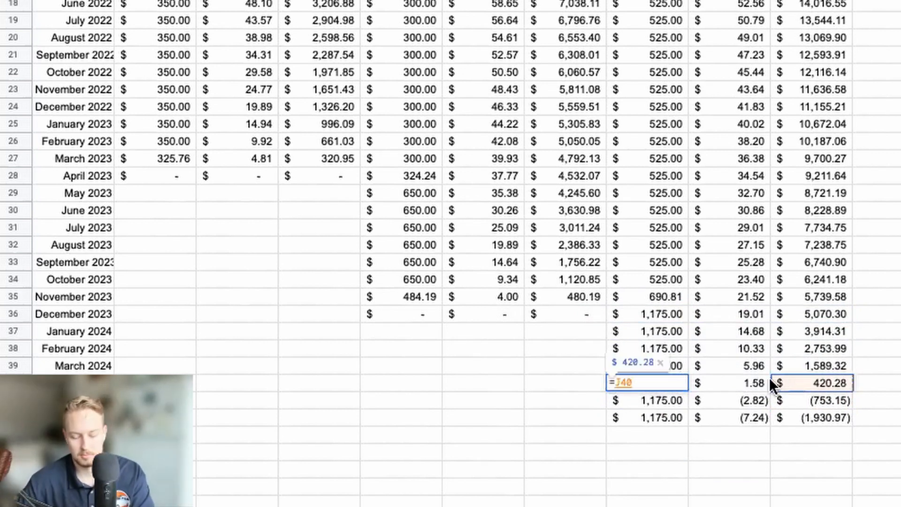
type("+")
left_click(733, 384)
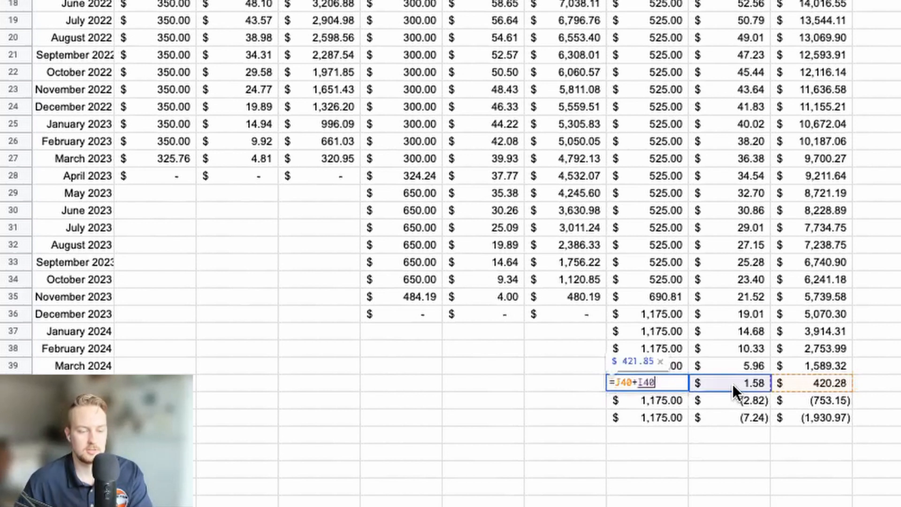
key("Return")
- Clear the student loan's surplus entries in H41:J42
left_click(665, 470)
left_click_drag(672, 404, 827, 416)
key("Delete")
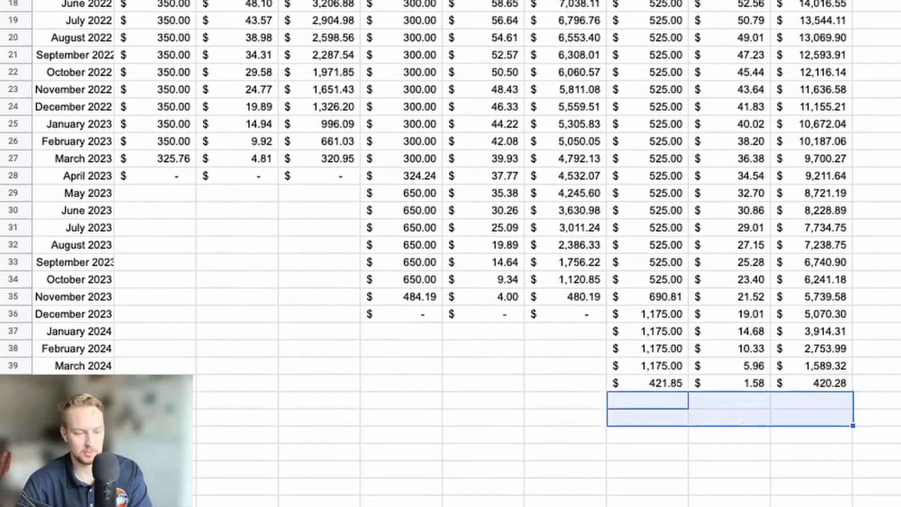
left_click(486, 194)
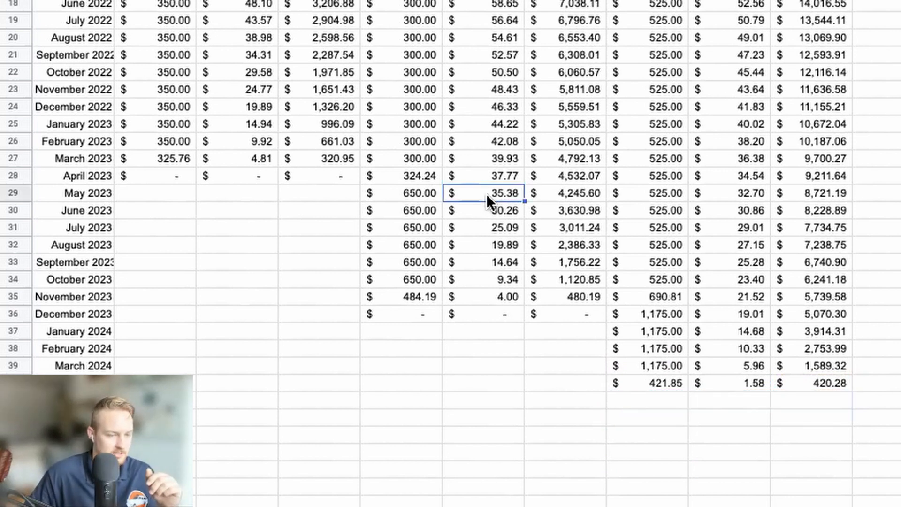
left_click(242, 354)
left_click(175, 161)
left_click(176, 172)
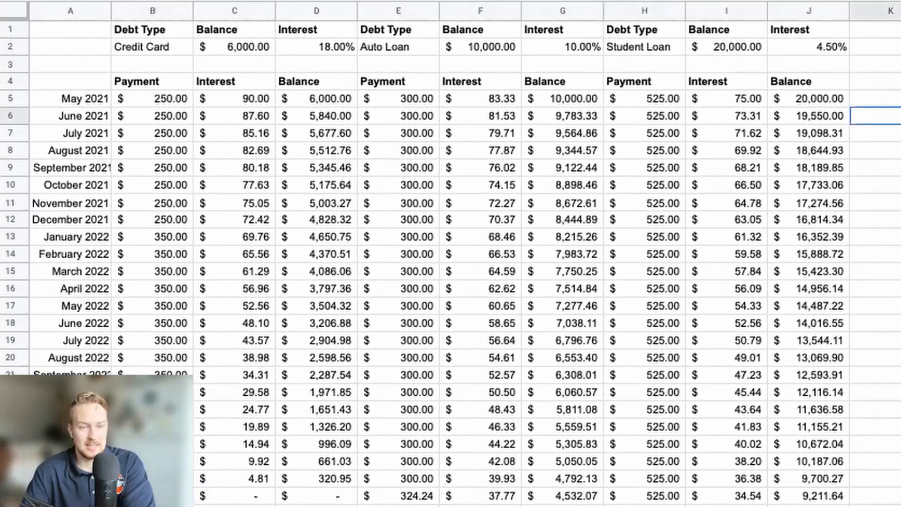
- Review the May 2021 row across all three debts and the credit card interest formula in C5
left_click(880, 81)
left_click(880, 99)
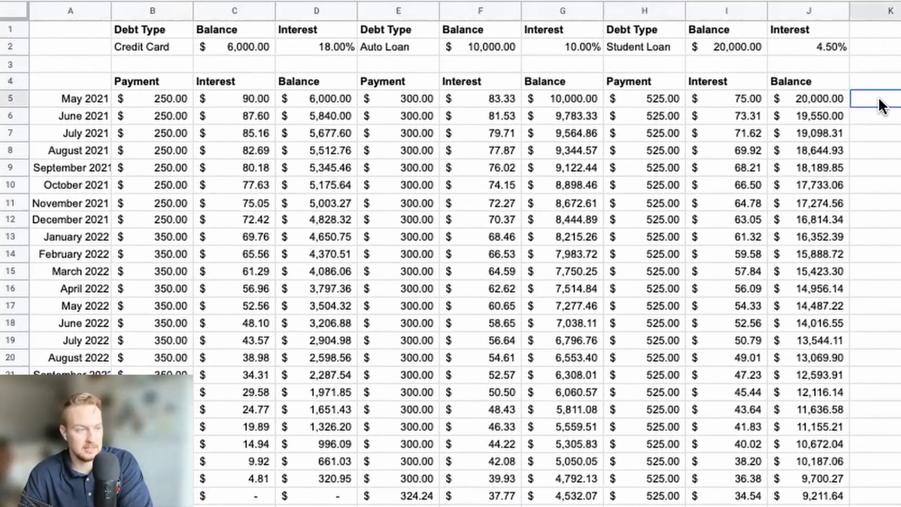
left_click_drag(95, 99, 793, 101)
left_click(570, 150)
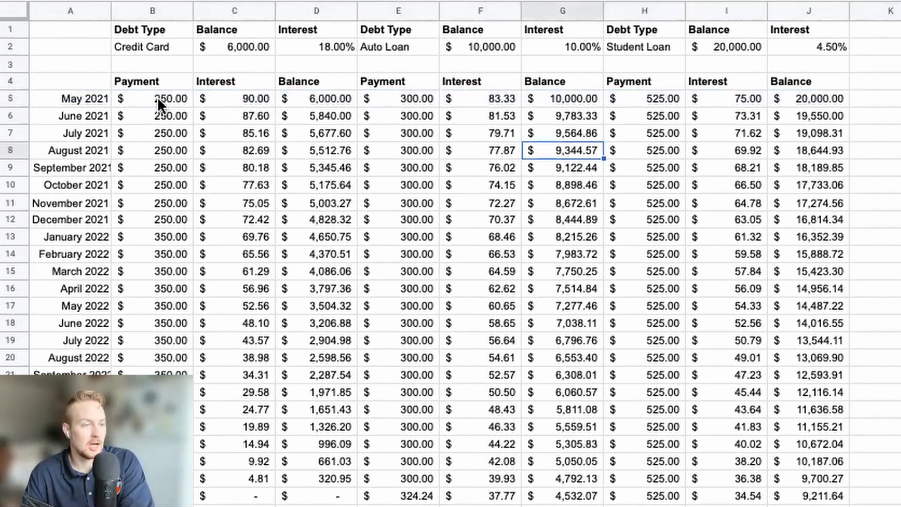
left_click(145, 95)
double_click(144, 94)
double_click(226, 93)
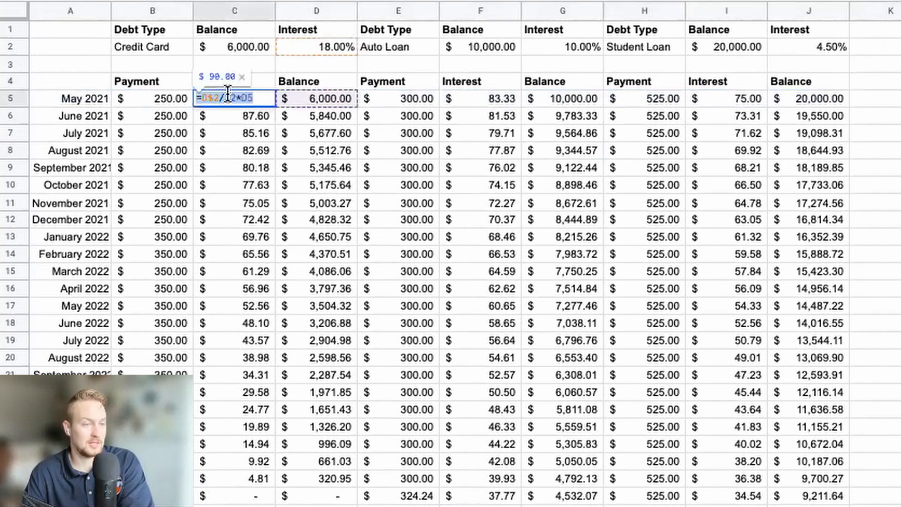
key("Escape")
left_click(230, 133)
- Replace the auto loan's June 2021 interest formula in F6 with the value 90
left_click(488, 114)
double_click(488, 115)
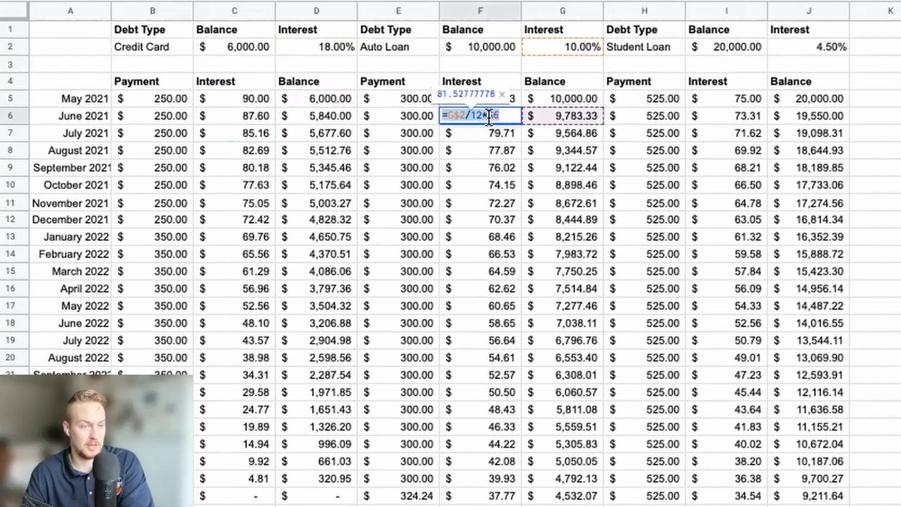
type("90")
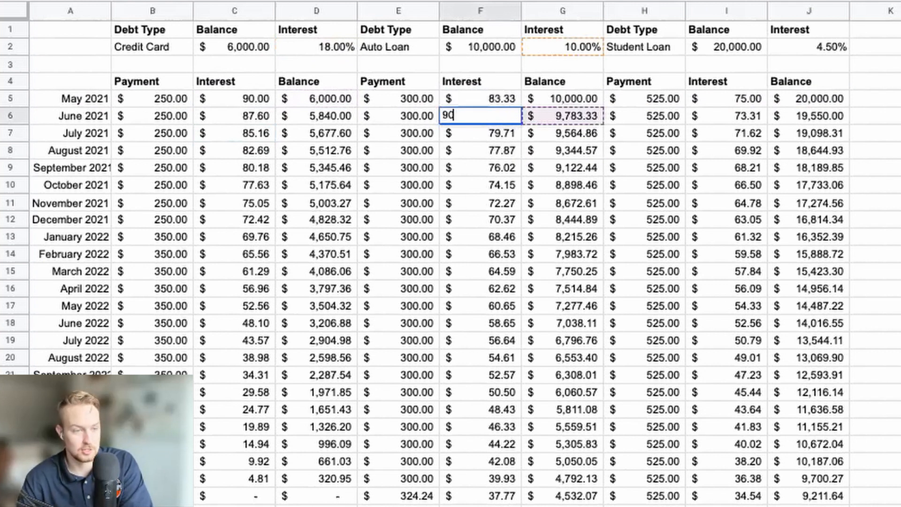
key("Return")
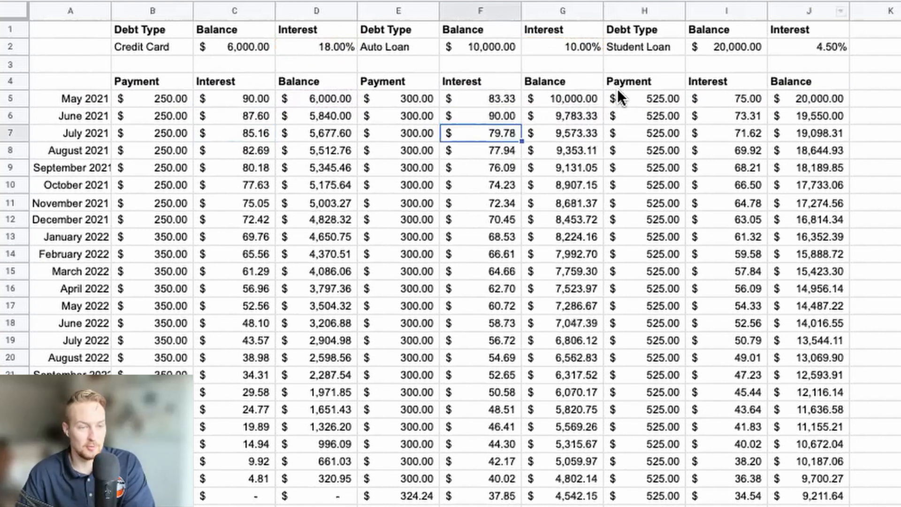
- Set the auto loan's September 2021 payment in E9 to 340
double_click(415, 166)
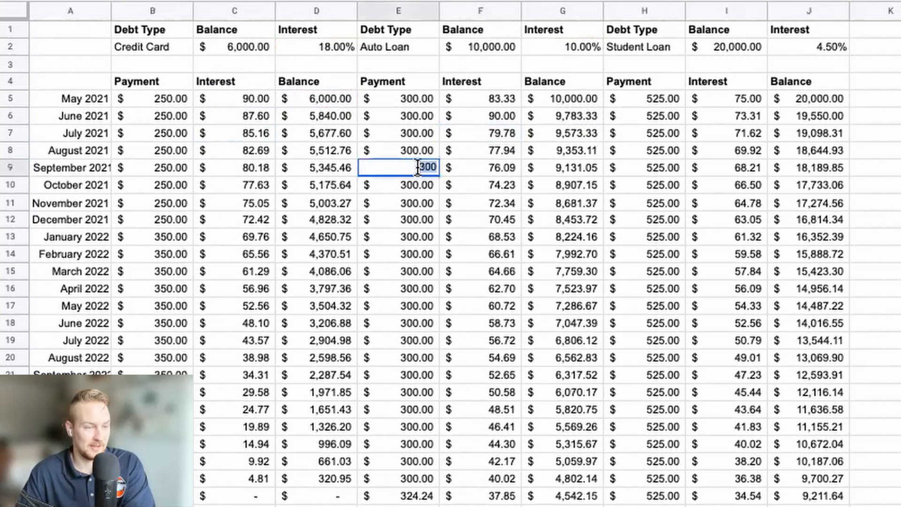
type("340")
key("Return")
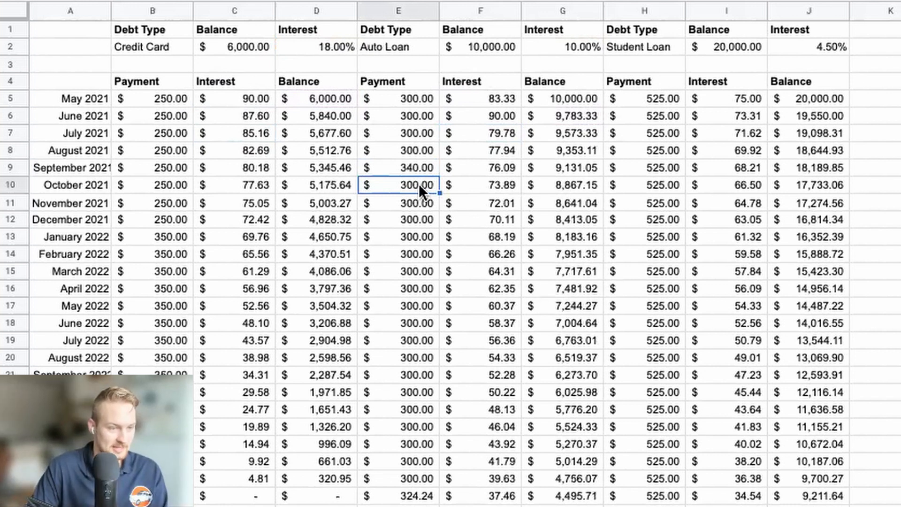
- Highlight the credit card's May 2021 cells B5:D5 with a yellow fill
left_click_drag(148, 97, 796, 106)
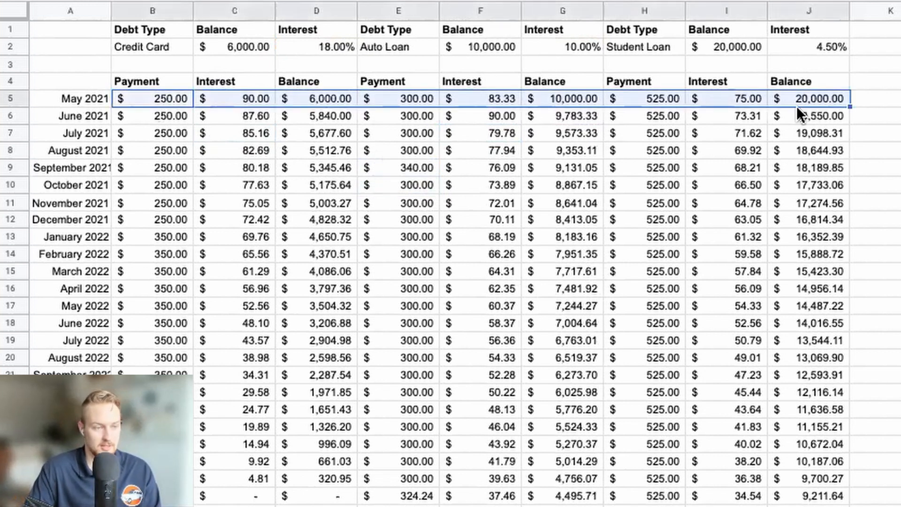
left_click(393, 204)
left_click_drag(125, 97, 304, 101)
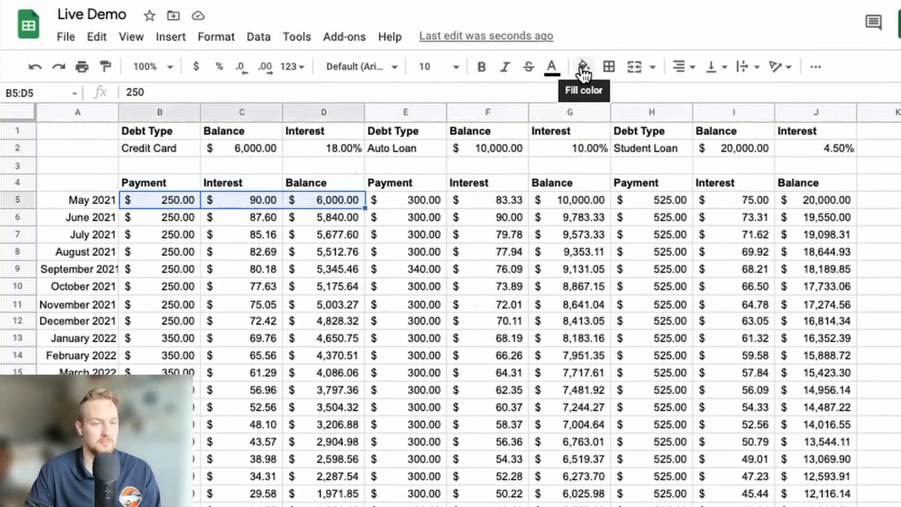
left_click(583, 67)
left_click(641, 141)
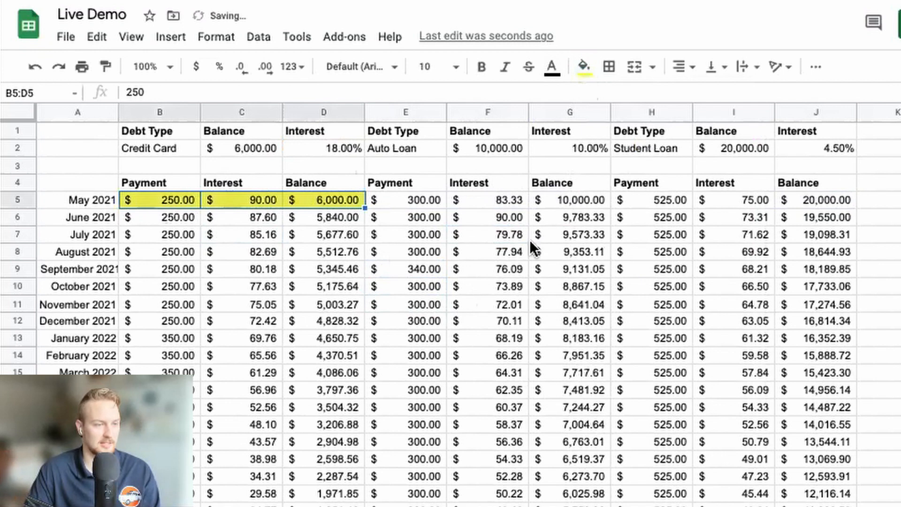
- Highlight the auto loan's May 2021 cells E5:G5 with a yellow fill
left_click(487, 287)
left_click_drag(411, 196, 576, 192)
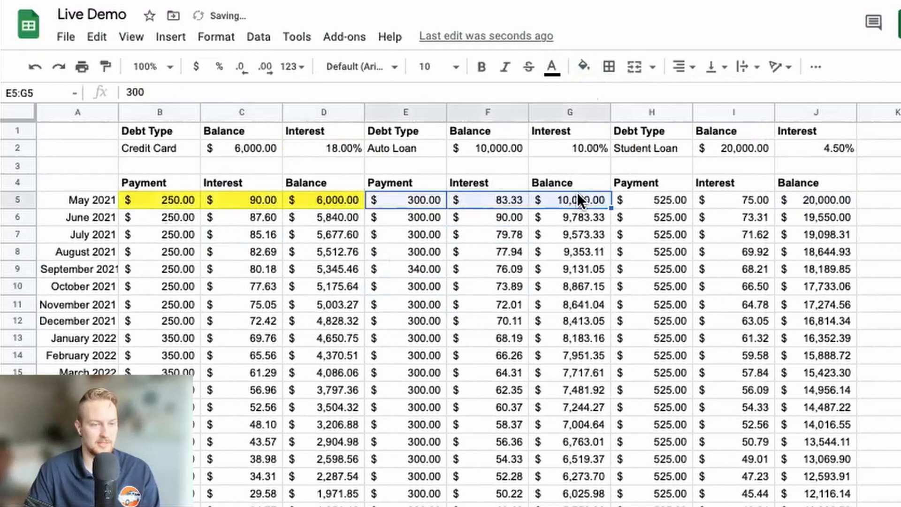
left_click(583, 67)
left_click(641, 141)
- Highlight the student loan's May 2021 cells H5:J5 with a yellow fill
left_click(647, 200)
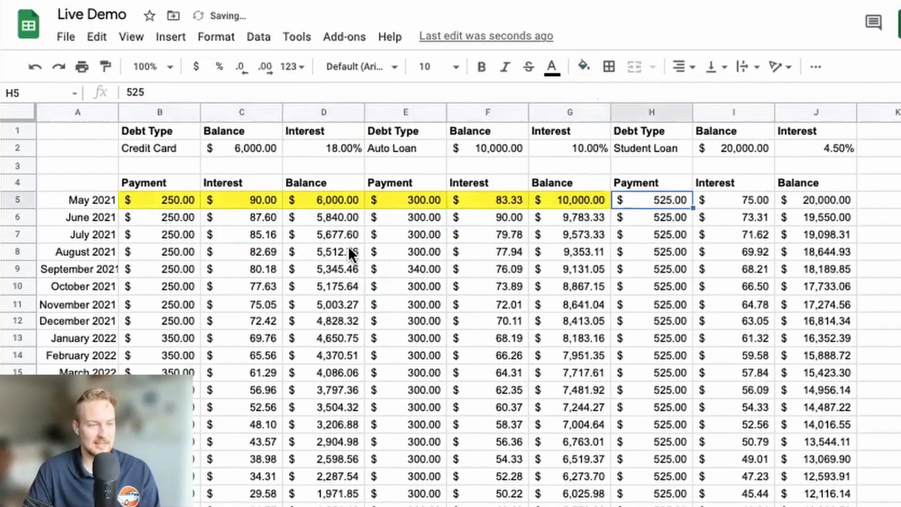
left_click_drag(652, 201, 795, 199)
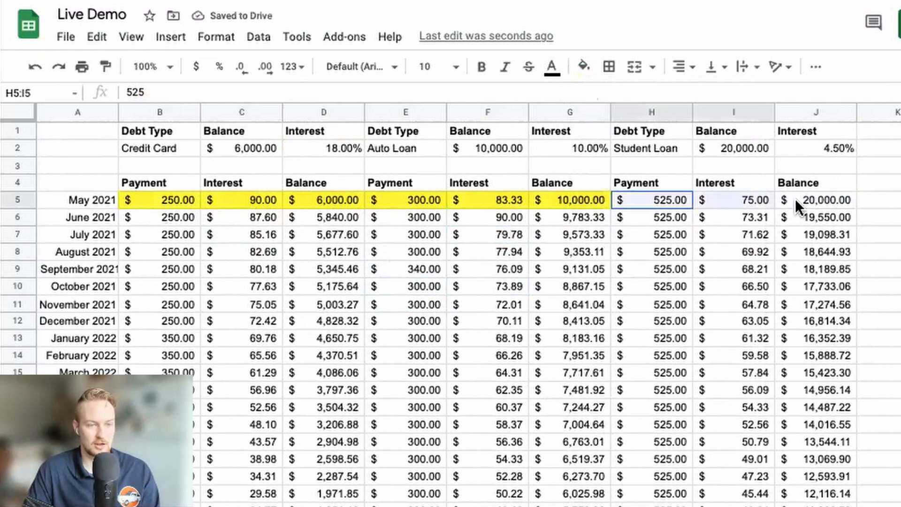
left_click(584, 67)
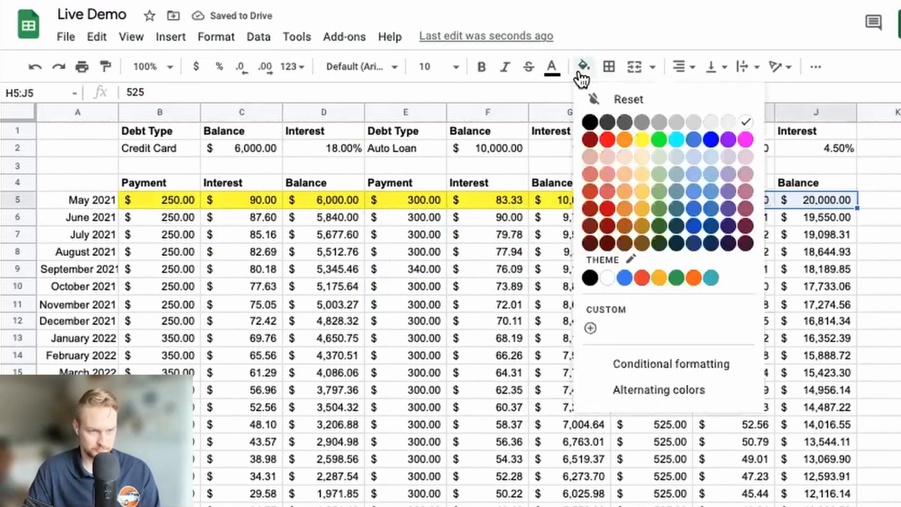
left_click(641, 140)
left_click(634, 306)
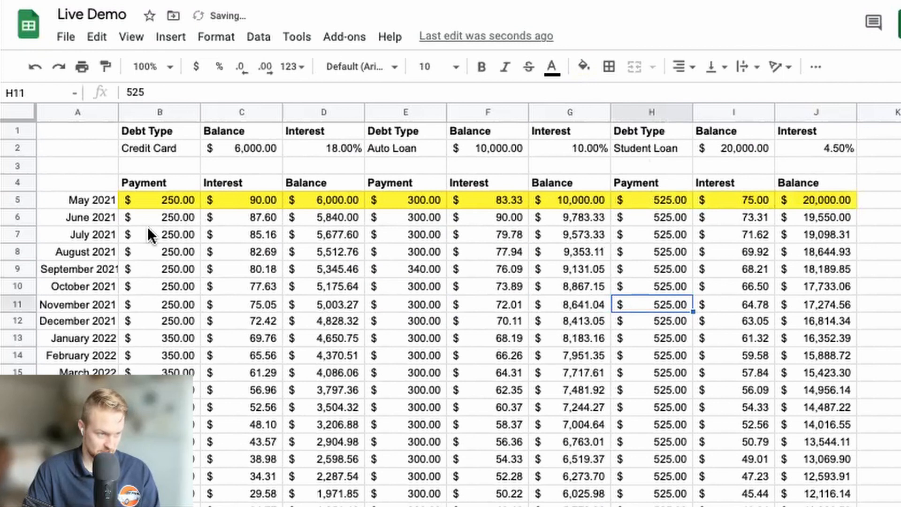
- Highlight the whole June 2021 row B6:J6 with a yellow fill
left_click_drag(157, 217, 817, 217)
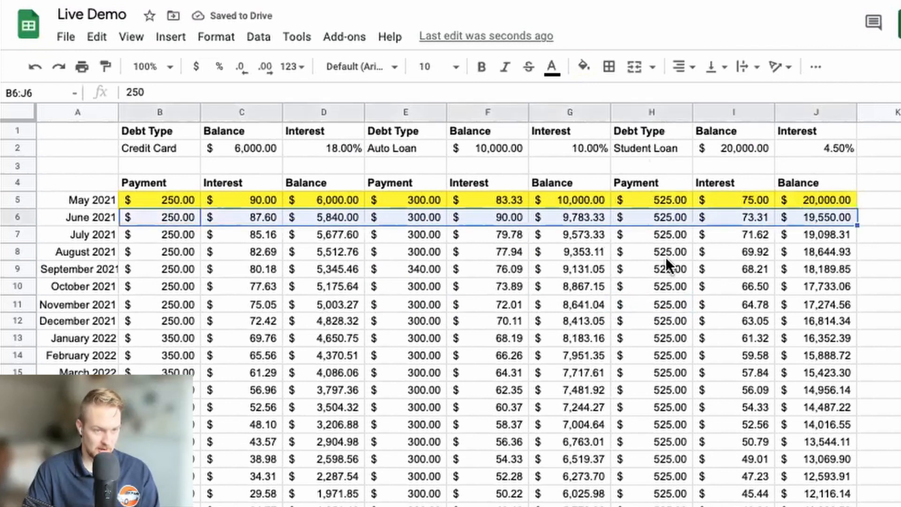
left_click(185, 284)
left_click_drag(169, 216, 803, 217)
left_click(583, 67)
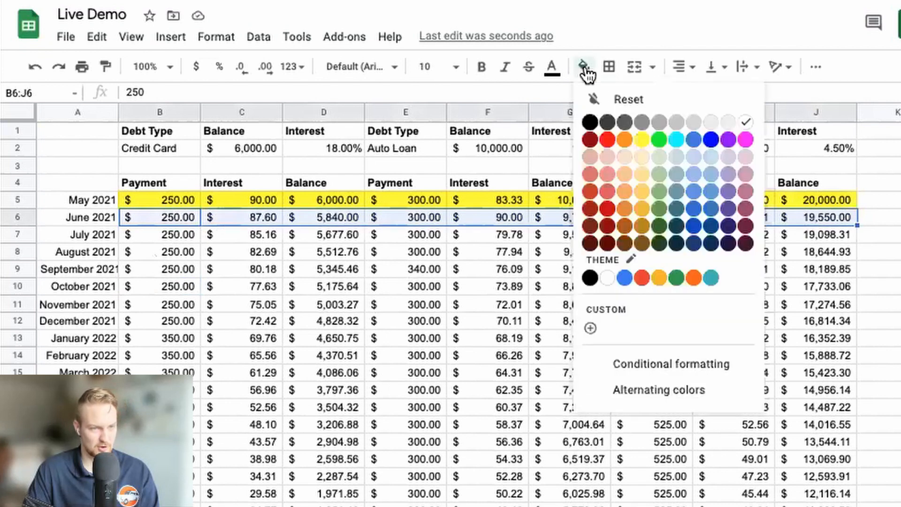
left_click(640, 141)
left_click(674, 231)
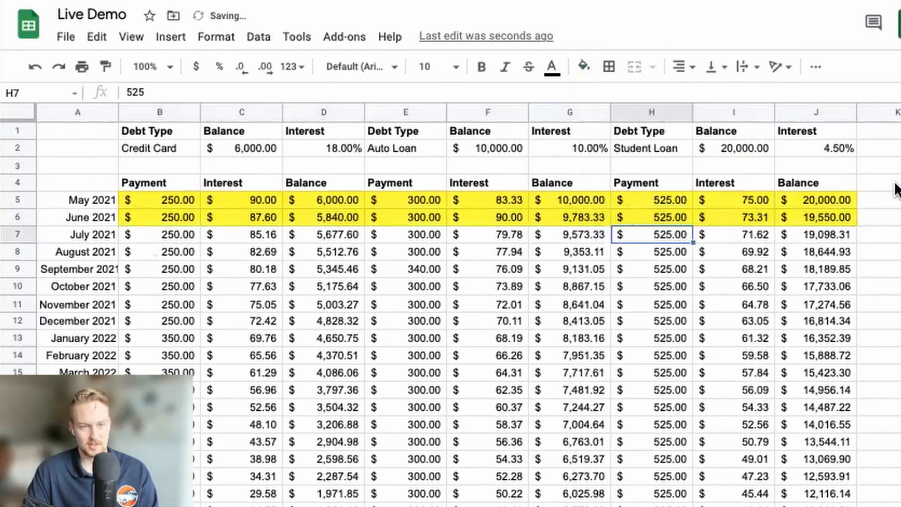
left_click(878, 183)
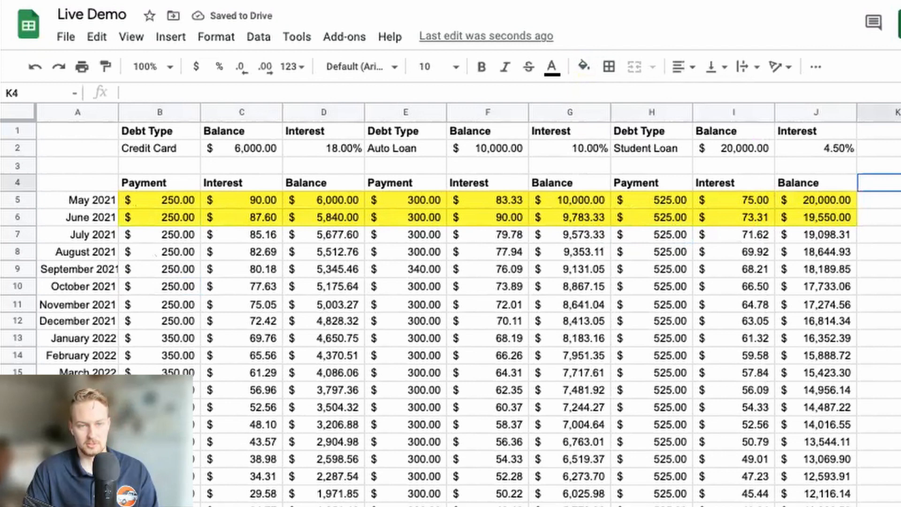
scroll(840, 352, "right", 2)
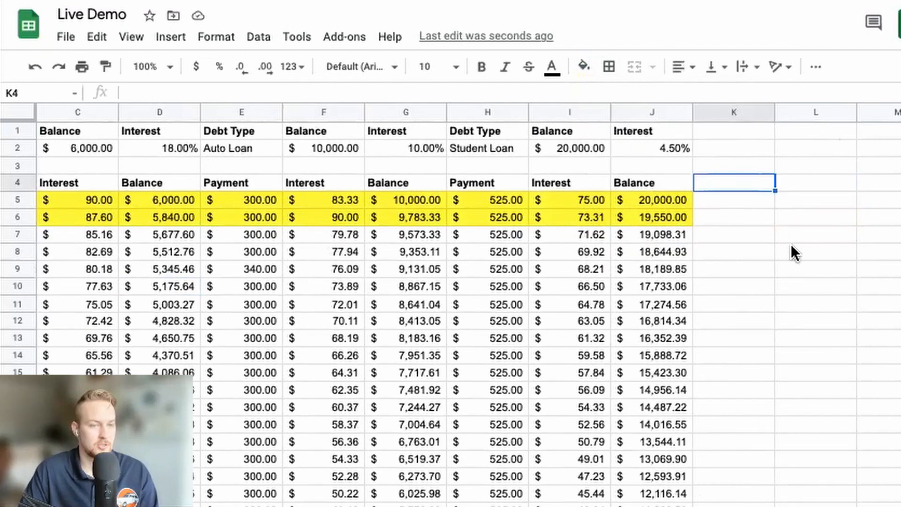
left_click(738, 204)
type("=sum(")
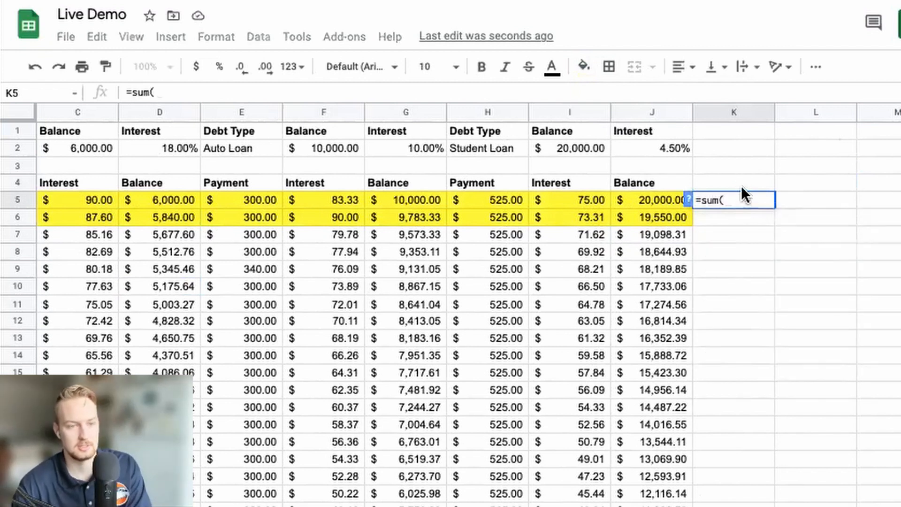
left_click(732, 234)
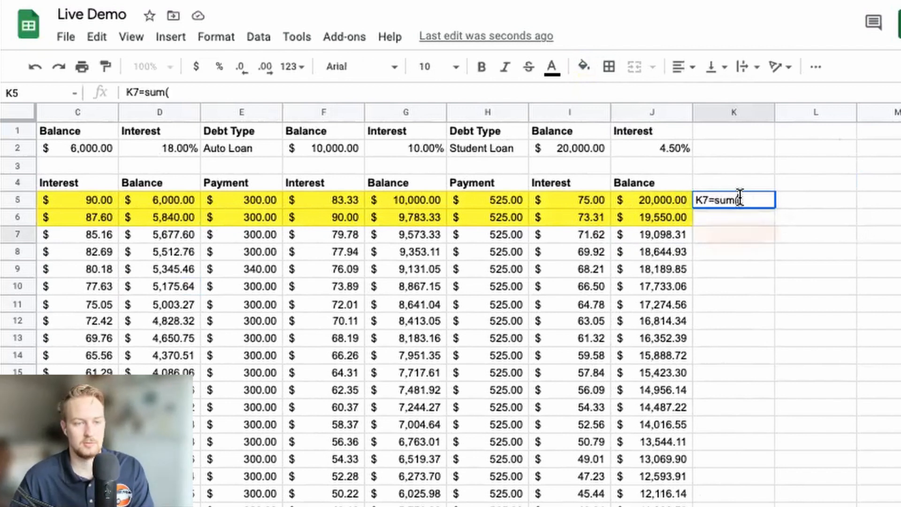
key("Escape")
- Add the bold column heading "Total Balance" in K4
left_click(732, 183)
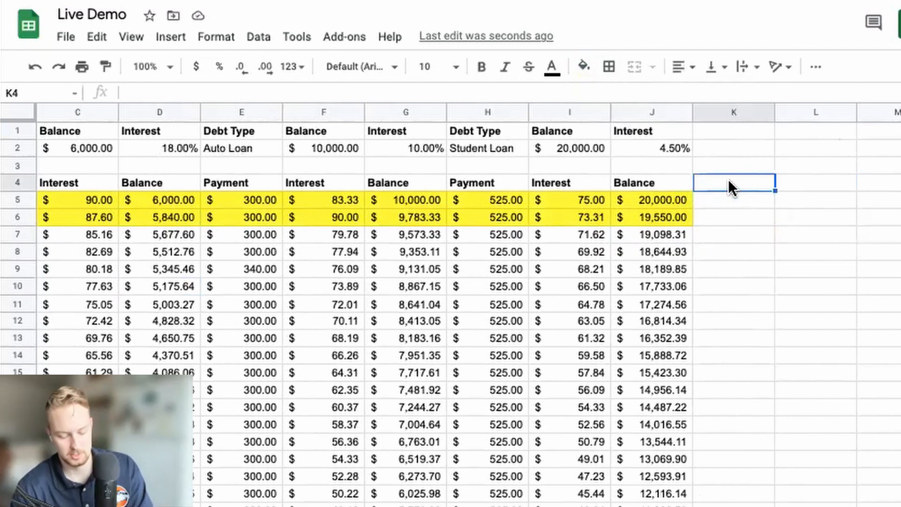
key("ctrl+b")
type("Total Bal")
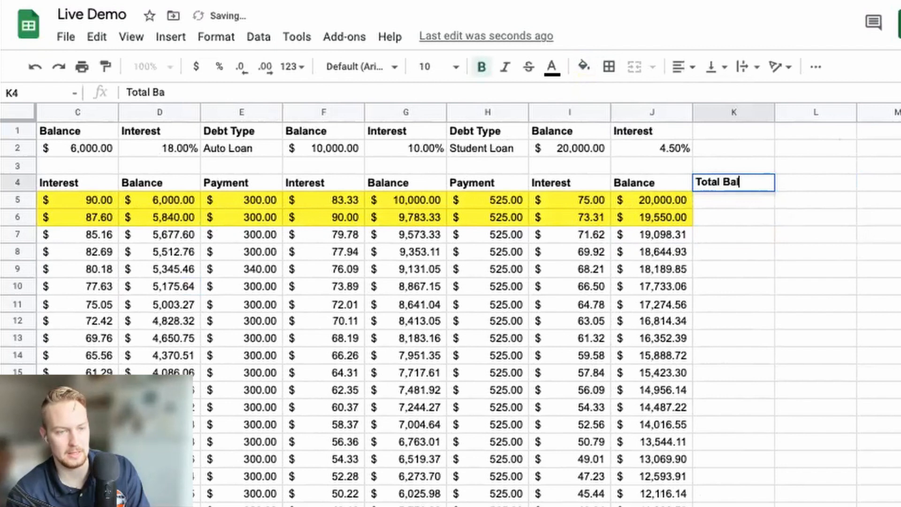
type("ance")
key("Return")
- Add the bold column heading "Difference" in L4
key("Right")
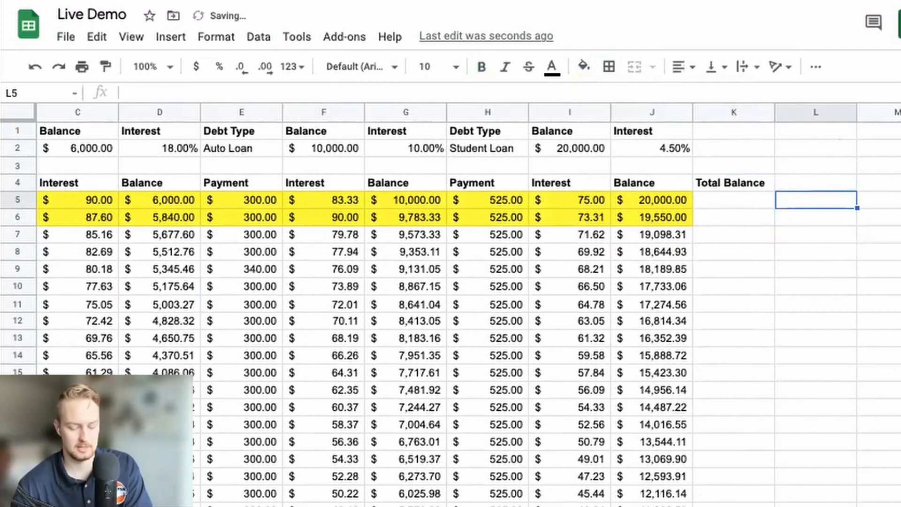
key("Up")
key("ctrl+b")
type("D")
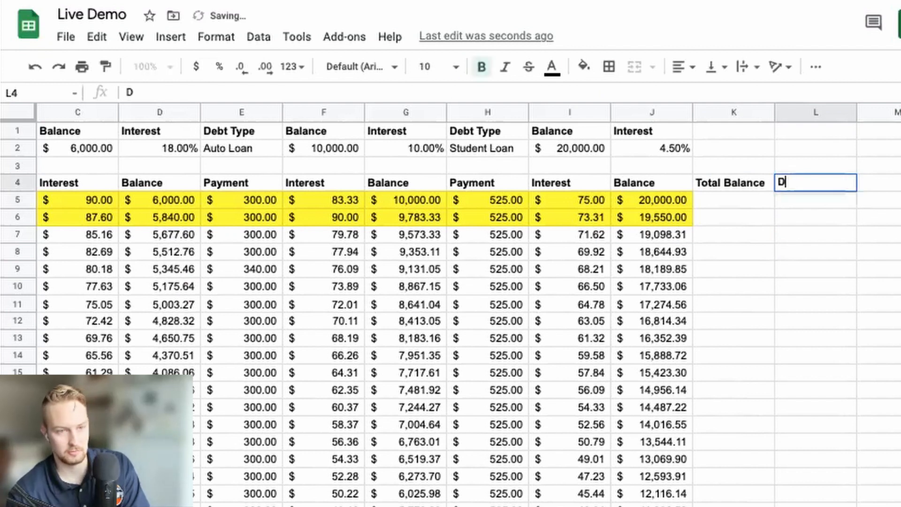
type("ifference")
key("Return")
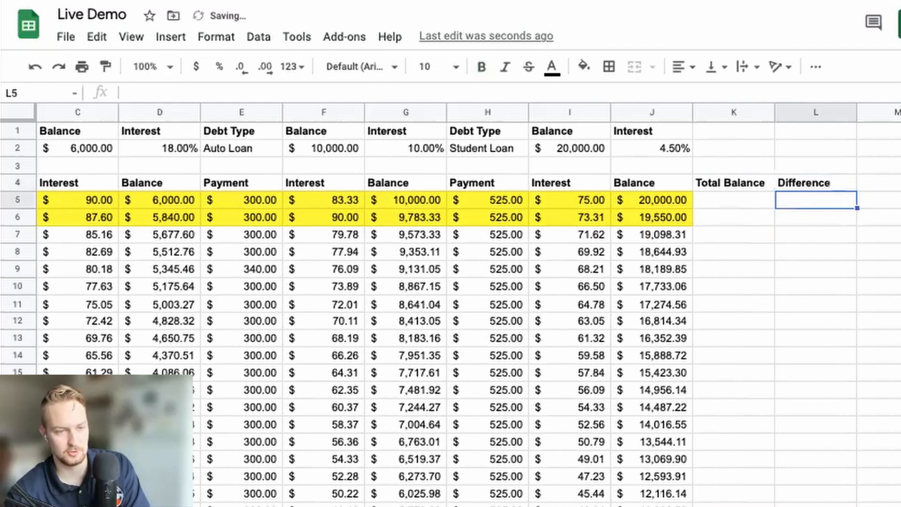
- Total the three May 2021 debt balances in K5 with =sum(J5,G5,D5)
key("Left")
type("=sum(")
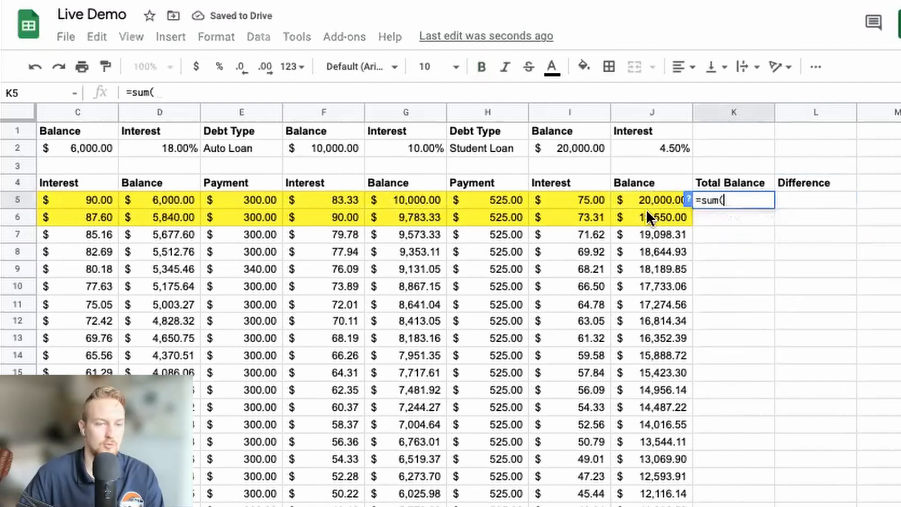
left_click(650, 198)
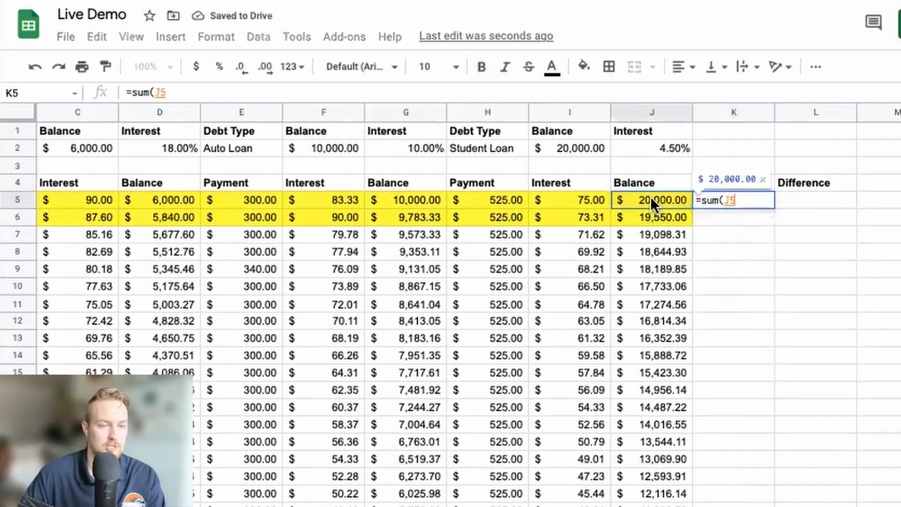
type(",")
left_click(386, 197)
type(",")
left_click(173, 198)
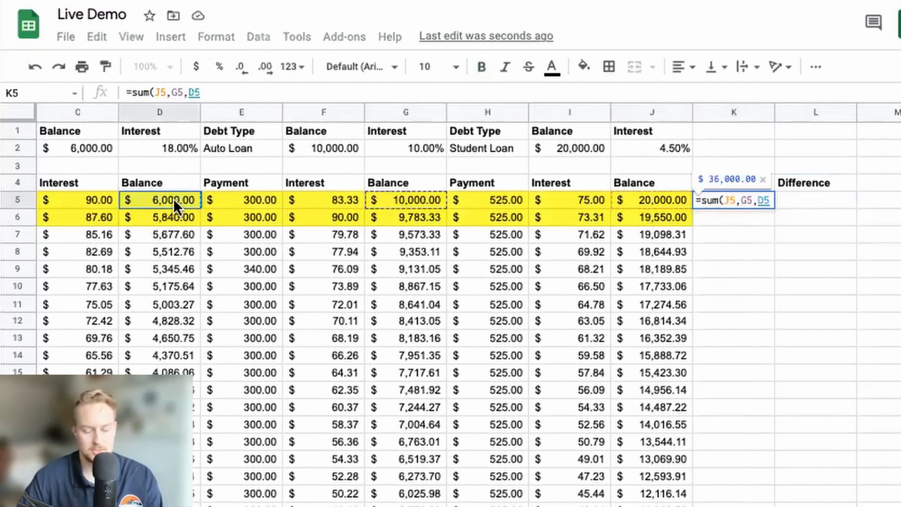
type(")")
key("Return")
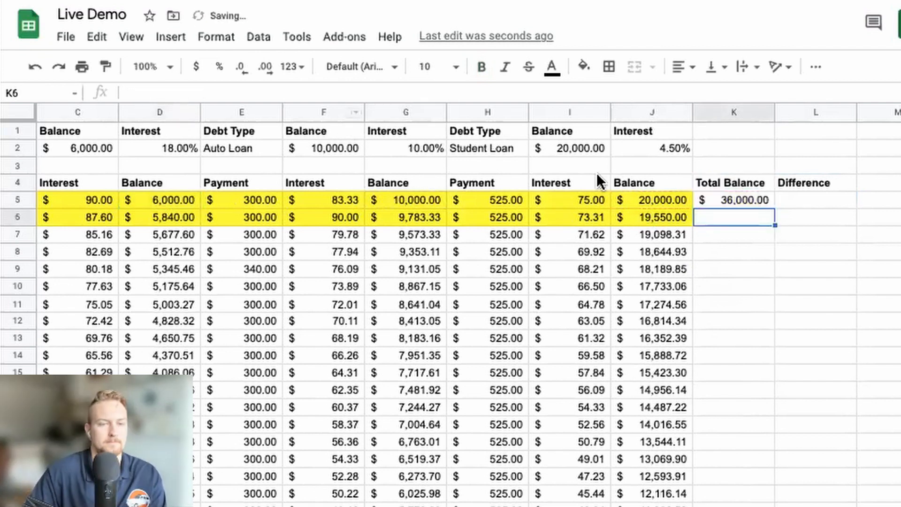
- Fill the total balance formula in K5 down column K to row 40
left_click(713, 200)
left_click_drag(776, 208, 775, 493)
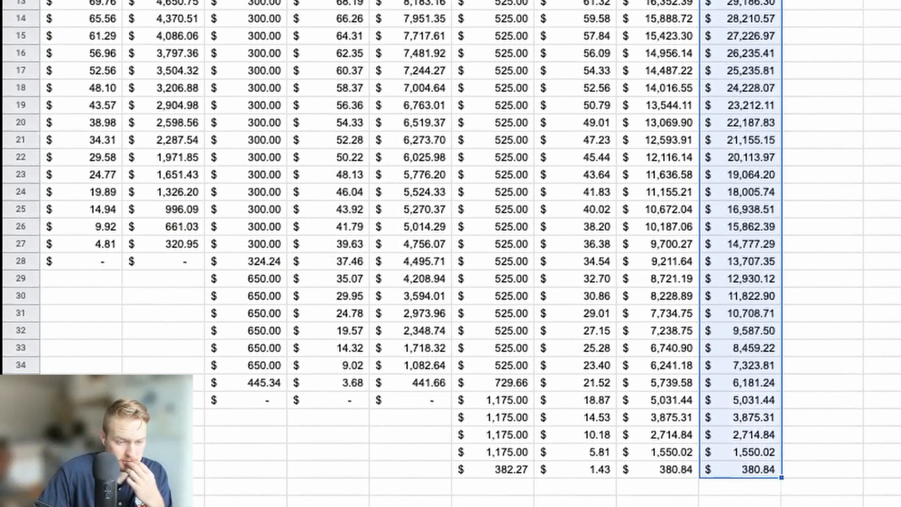
left_click(772, 473)
left_click_drag(780, 477, 779, 488)
- Calculate the June 2021 balance difference in L6 with =K5-K6 and fill the formula down column L to row 41
left_click(806, 481)
scroll(774, 282, "up", 5)
left_click(798, 43)
left_click(798, 57)
type("=")
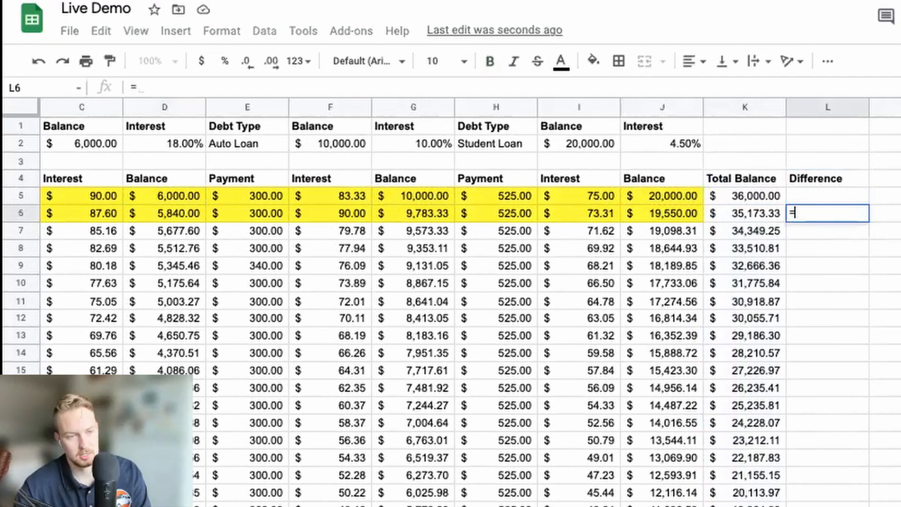
left_click(750, 193)
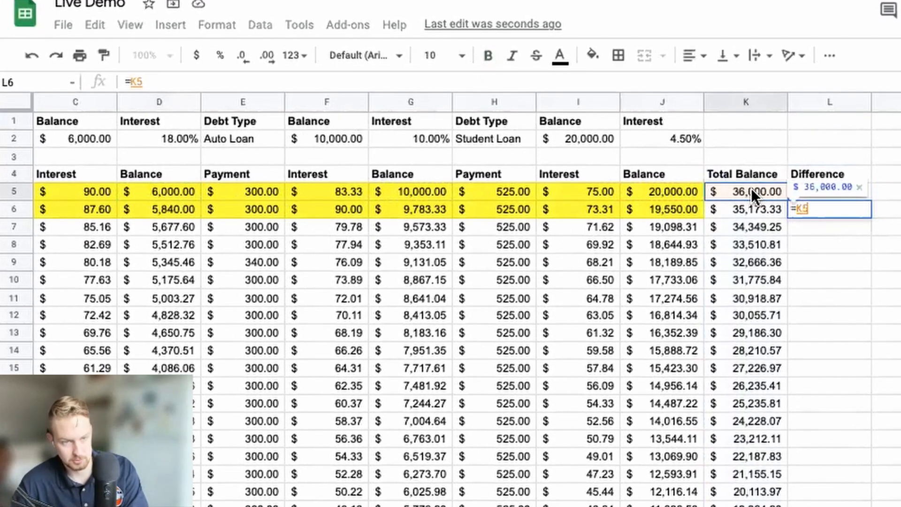
type("-")
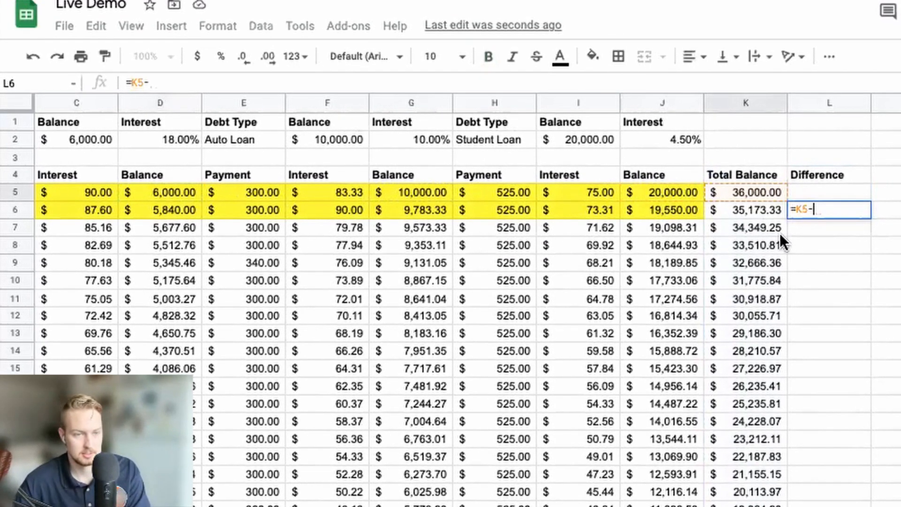
left_click(764, 210)
key("Return")
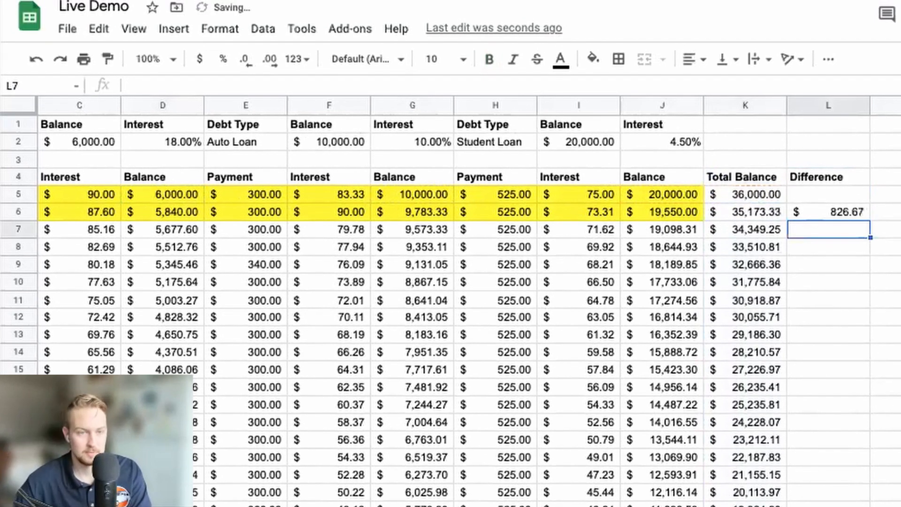
left_click(827, 212)
left_click_drag(869, 219, 866, 505)
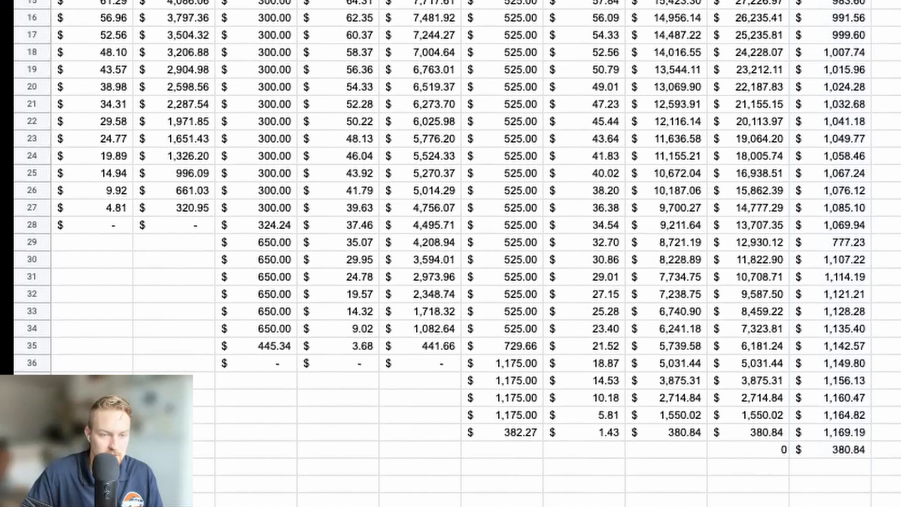
- Review the monthly values down the Difference column, comparing how the payoff changes from month to month
left_click(836, 101)
left_click(835, 138)
left_click(845, 35)
left_click(844, 52)
left_click(842, 88)
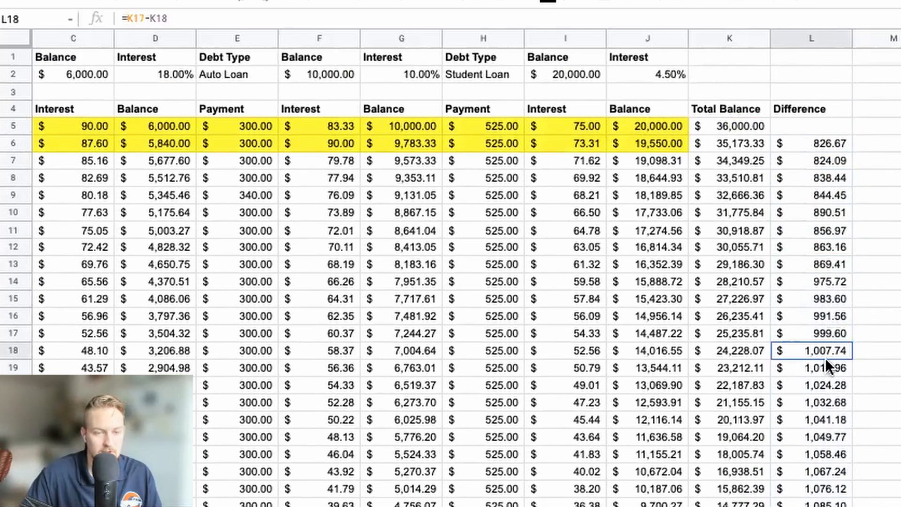
left_click(825, 420)
left_click(825, 437)
left_click(825, 453)
left_click(819, 471)
left_click(825, 482)
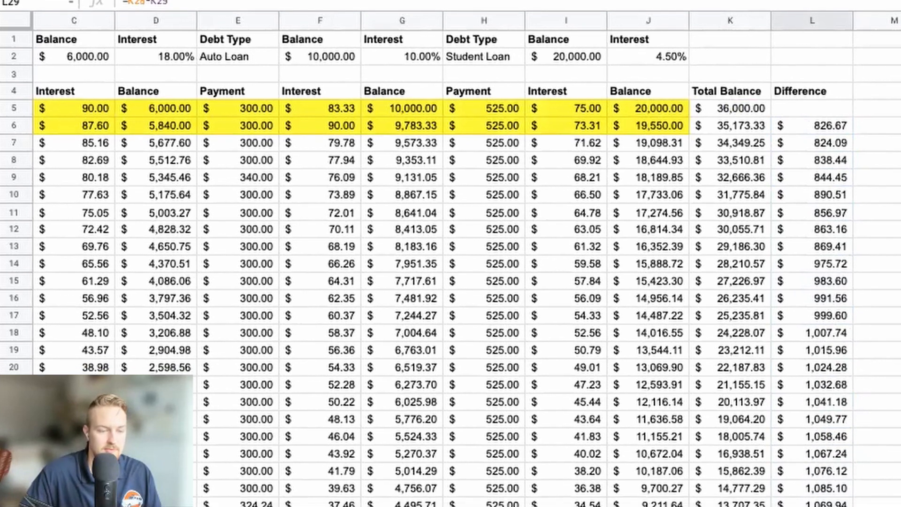
left_click(824, 481)
left_click(819, 423)
double_click(818, 423)
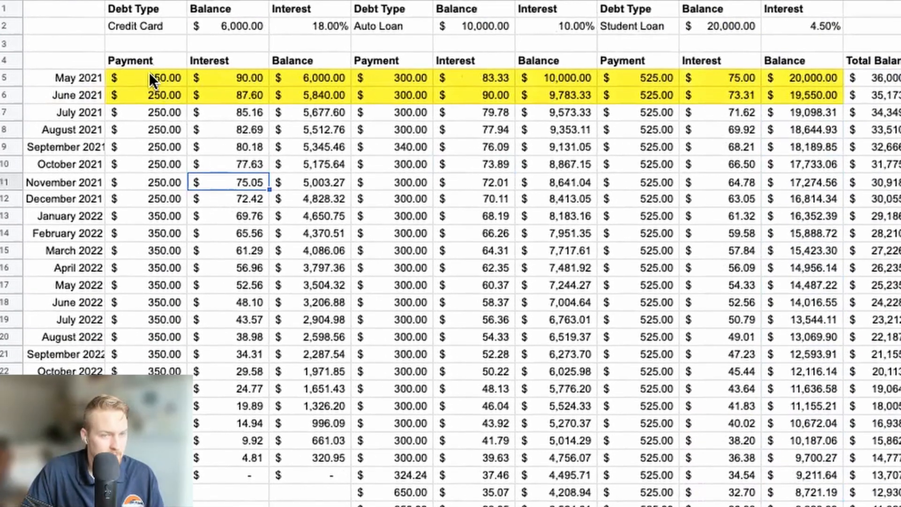
- Fill the May and June 2021 rows with yellow from the credit card Payment column through Total Balance (B5:K6)
left_click(149, 75)
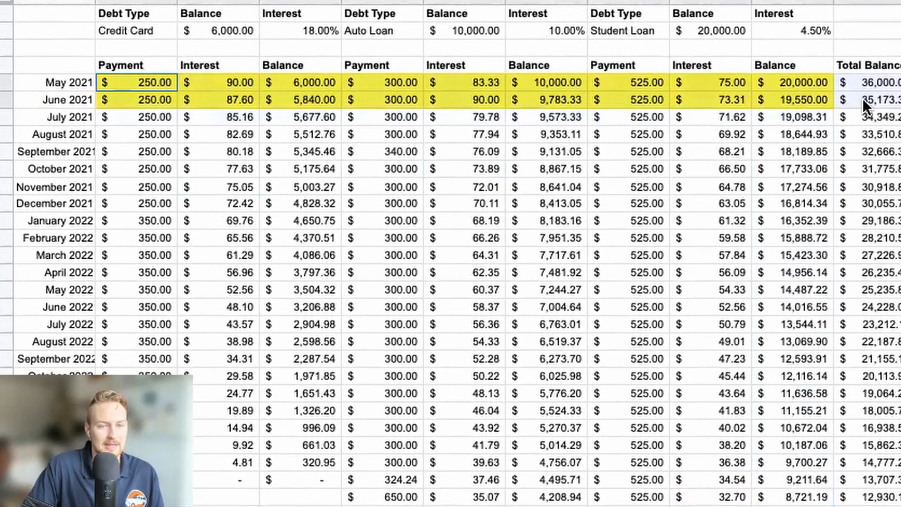
left_click_drag(863, 98, 862, 98)
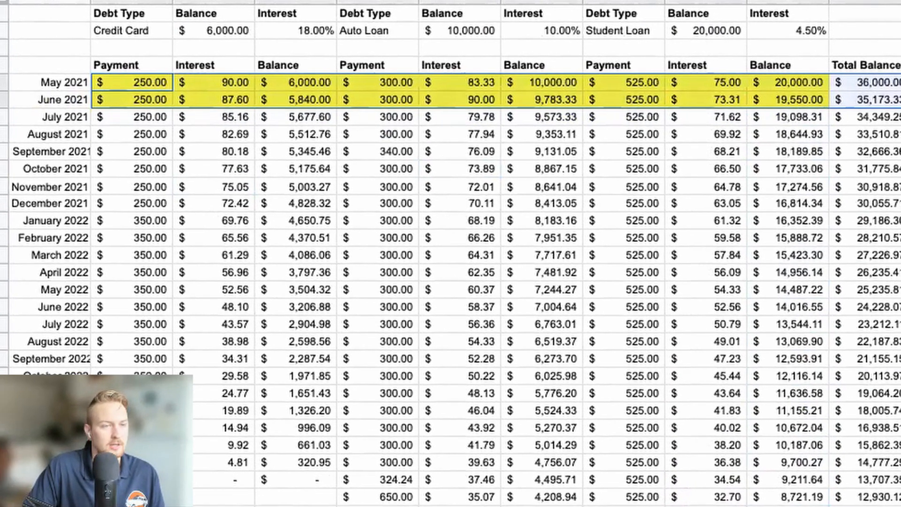
left_click(564, 0)
left_click(598, 21)
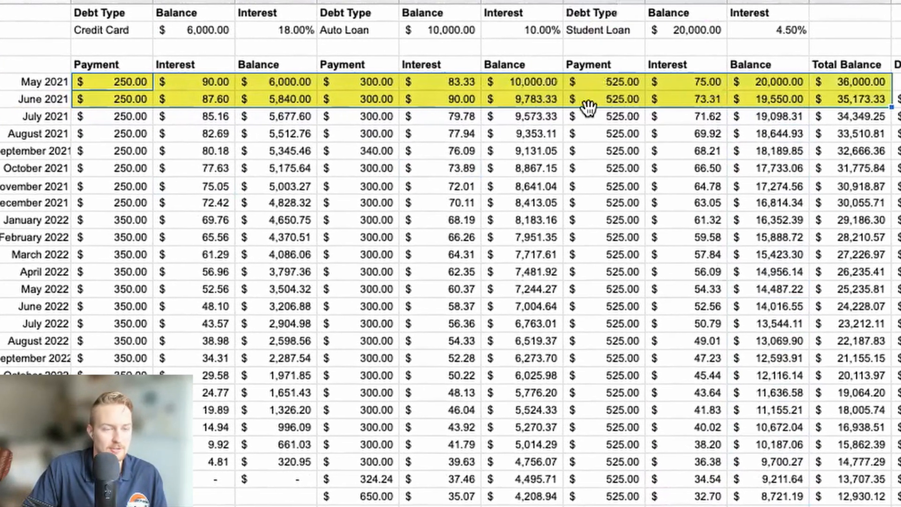
- Make the May 2021 row bold and the June 2021 row italic, from column B through column K
left_click(127, 87)
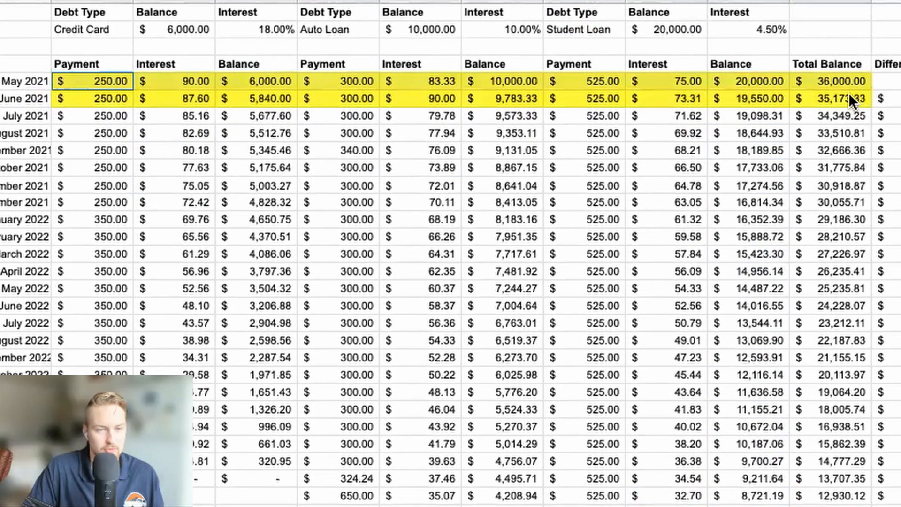
left_click(852, 83, "shift")
key("ctrl+b")
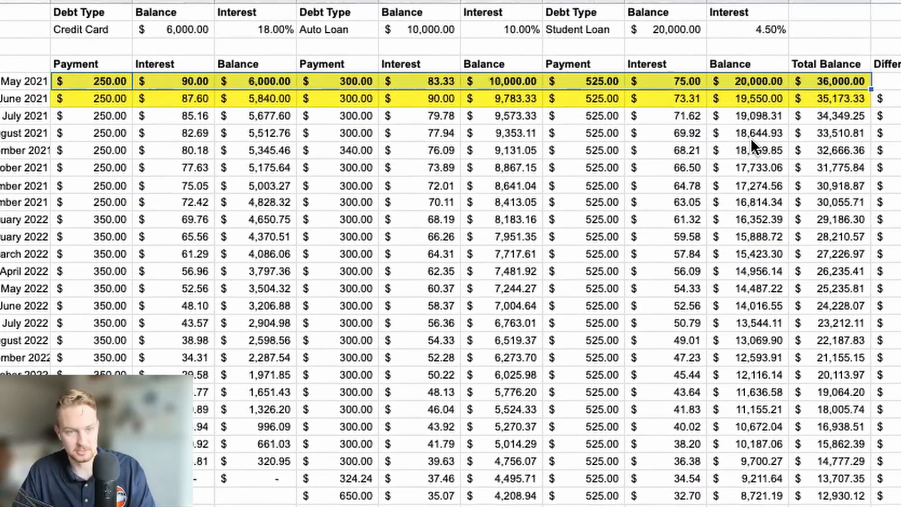
left_click(430, 154)
left_click_drag(91, 96, 852, 94)
key("ctrl+i")
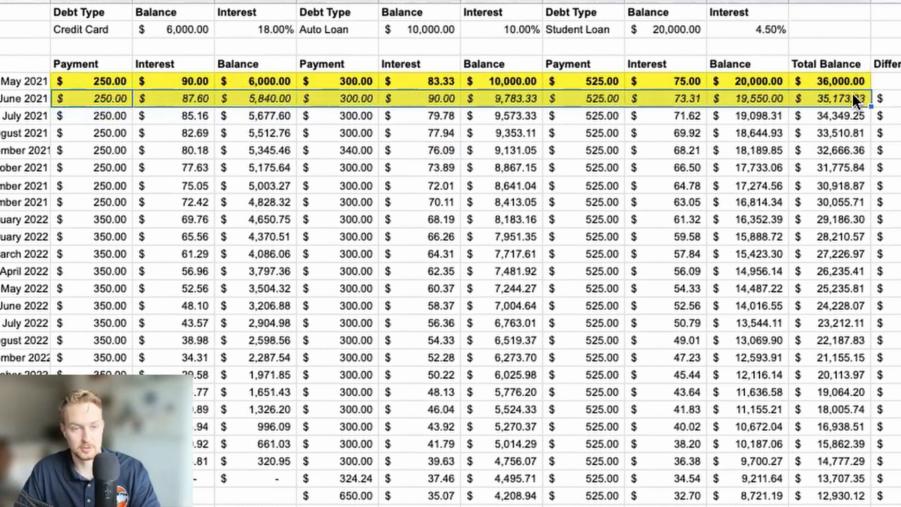
left_click(583, 216)
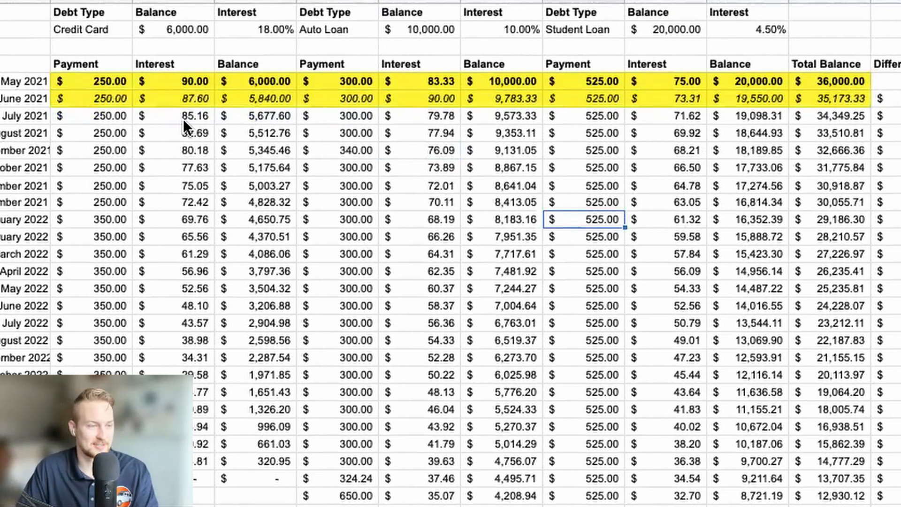
- Add medium solid black left and right borders to the Credit Card block in columns B to D
left_click(403, 128)
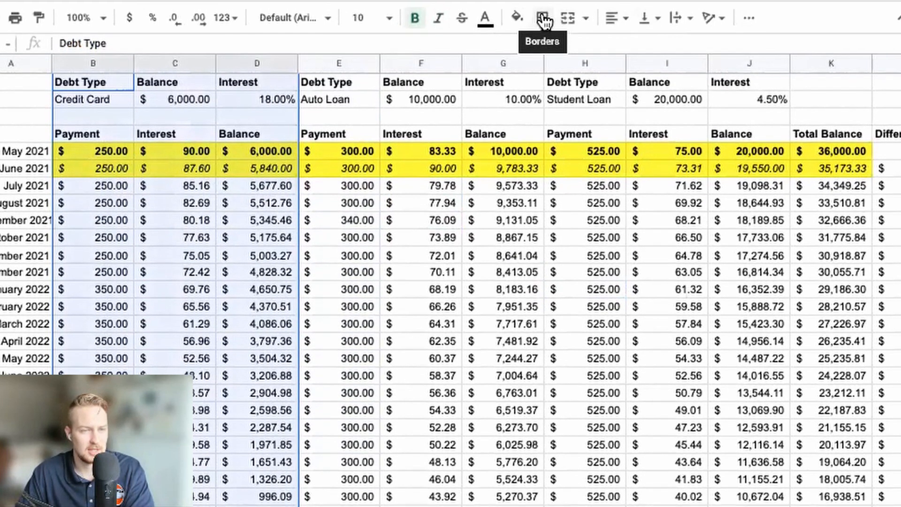
left_click(543, 19)
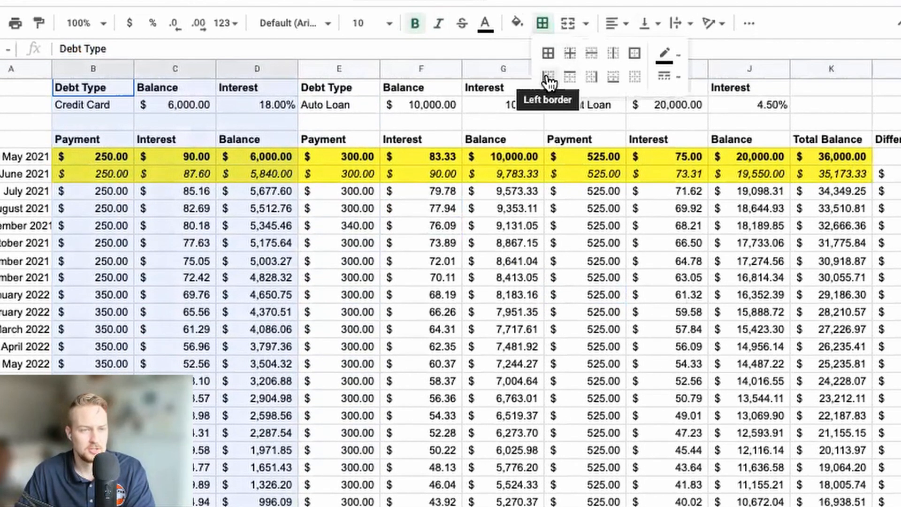
left_click(679, 78)
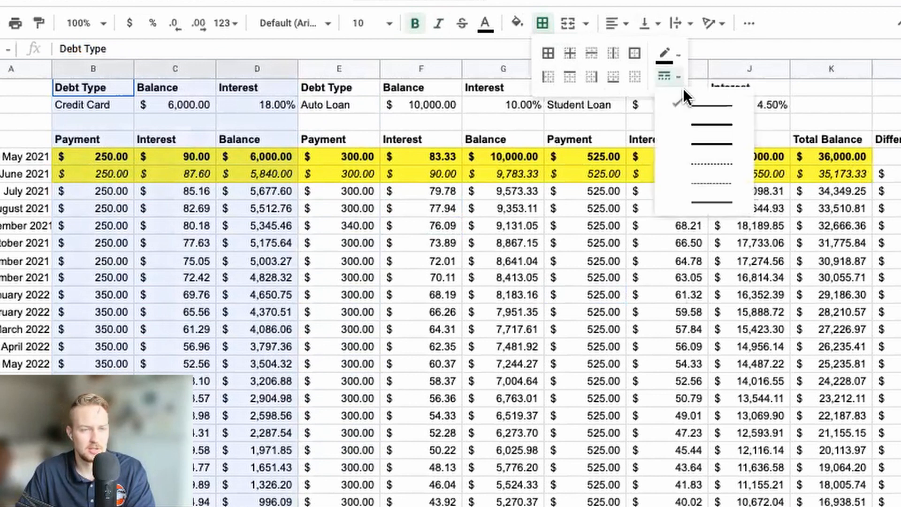
left_click(698, 130)
left_click(548, 76)
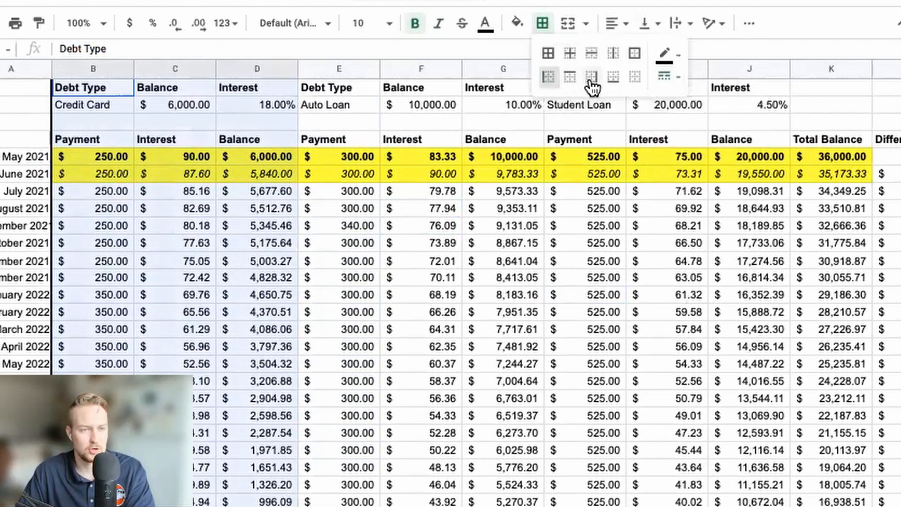
left_click(591, 87)
left_click(351, 133)
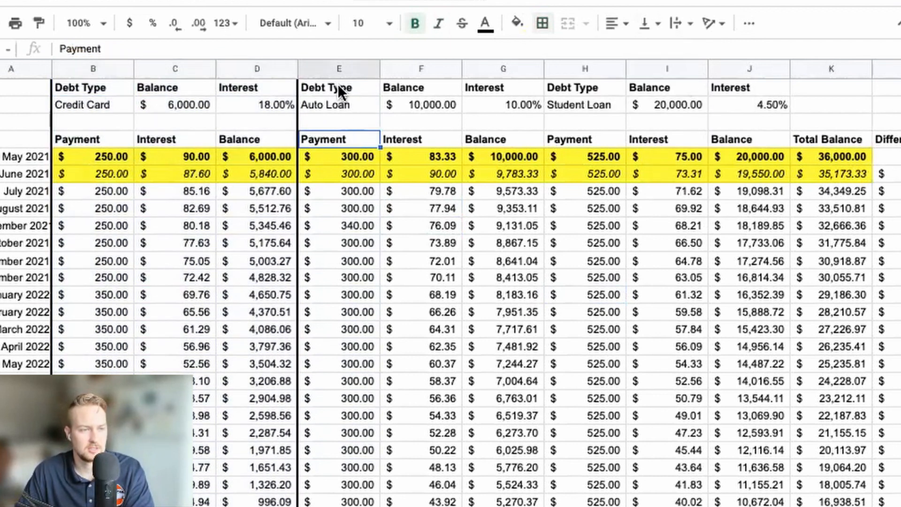
- Add a matching medium right border to the Auto Loan block in columns E to G
left_click_drag(337, 84, 418, 122)
left_click_drag(477, 324, 503, 505)
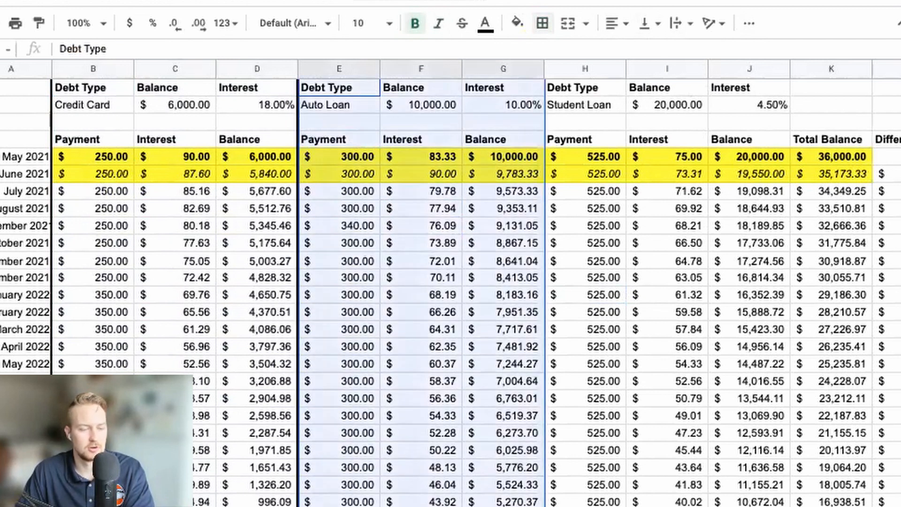
left_click(542, 32)
left_click(592, 77)
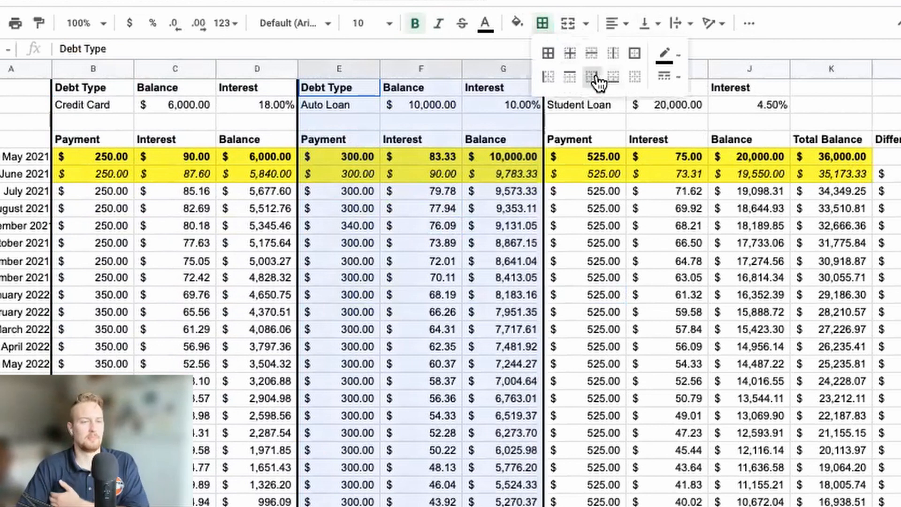
- Add a matching medium right border to the Student Loan block in columns H to J
left_click(621, 221)
mouse_move(578, 88)
left_mouse_down()
mouse_move(655, 131)
mouse_move(666, 505)
mouse_move(750, 504)
left_mouse_up()
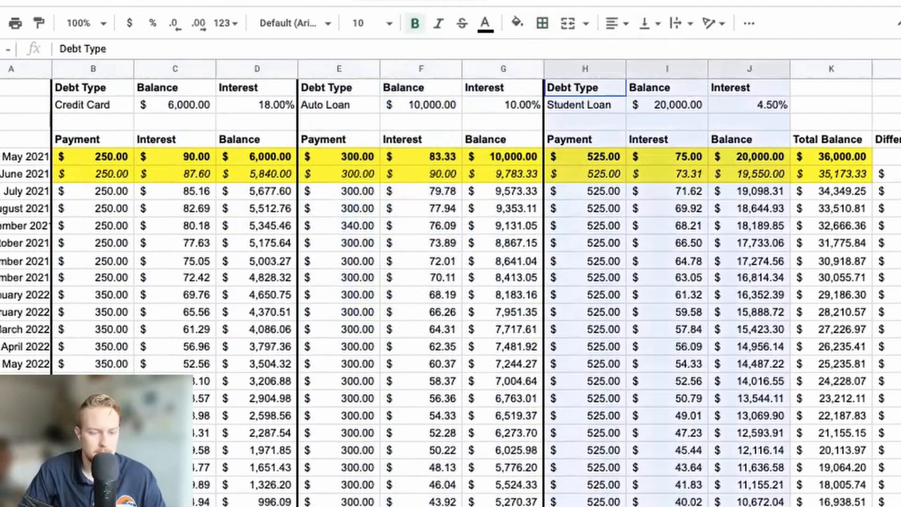
left_click(543, 23)
left_click(592, 77)
left_click(829, 185)
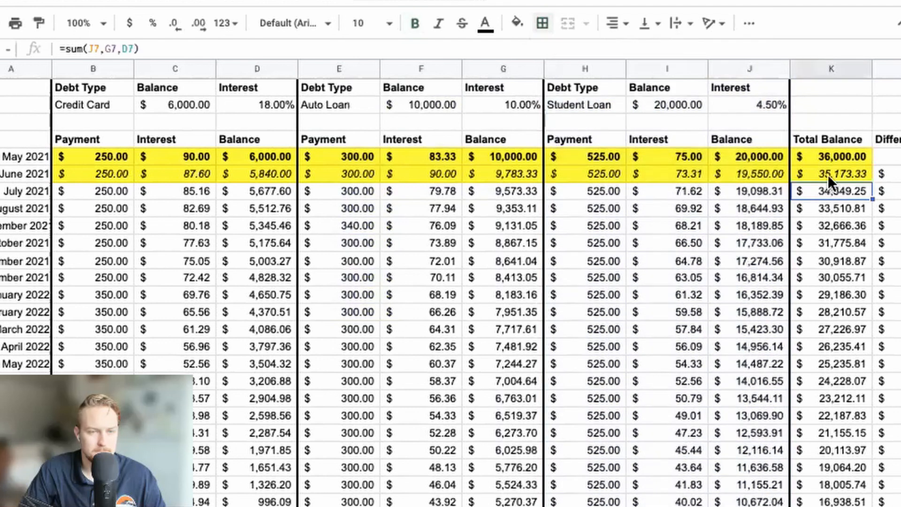
- Add a matching medium right border to the Total Balance and Difference columns, starting from row 4
left_click_drag(829, 140, 751, 506)
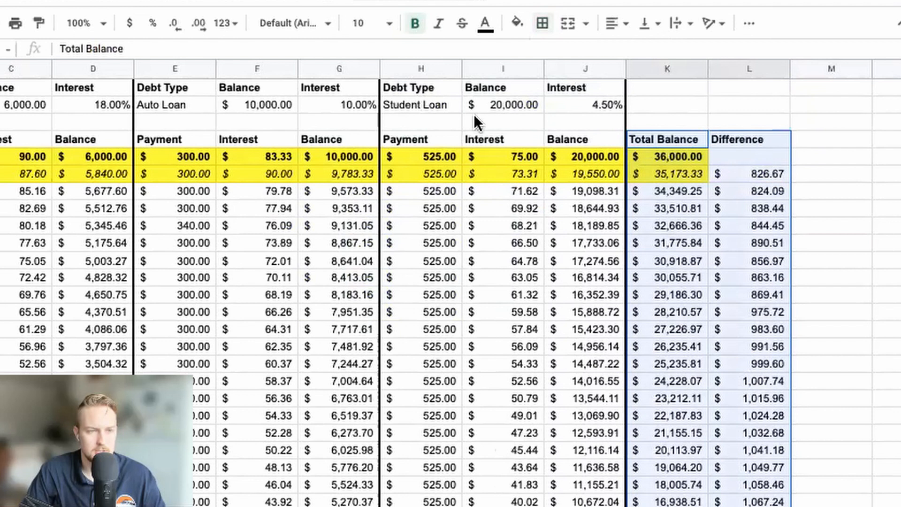
left_click(542, 23)
left_click(592, 77)
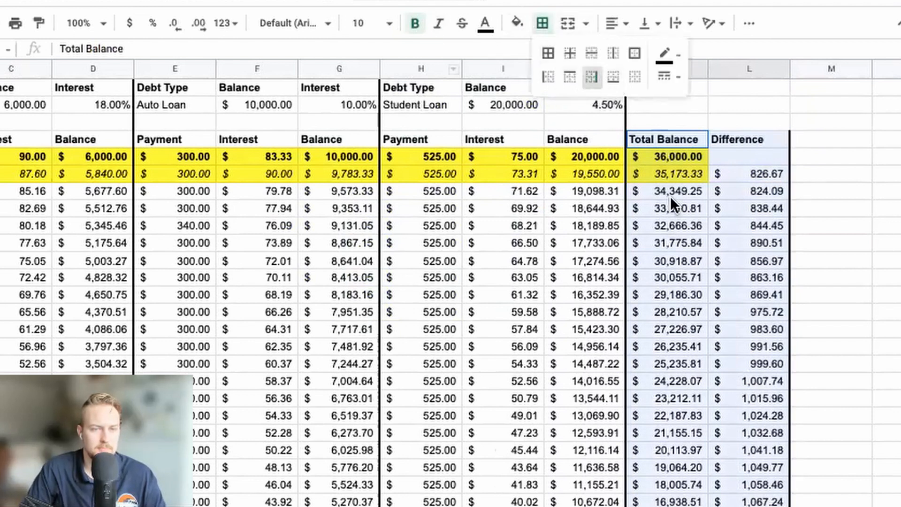
left_click_drag(670, 196, 655, 207)
scroll(430, 455, "left", 2)
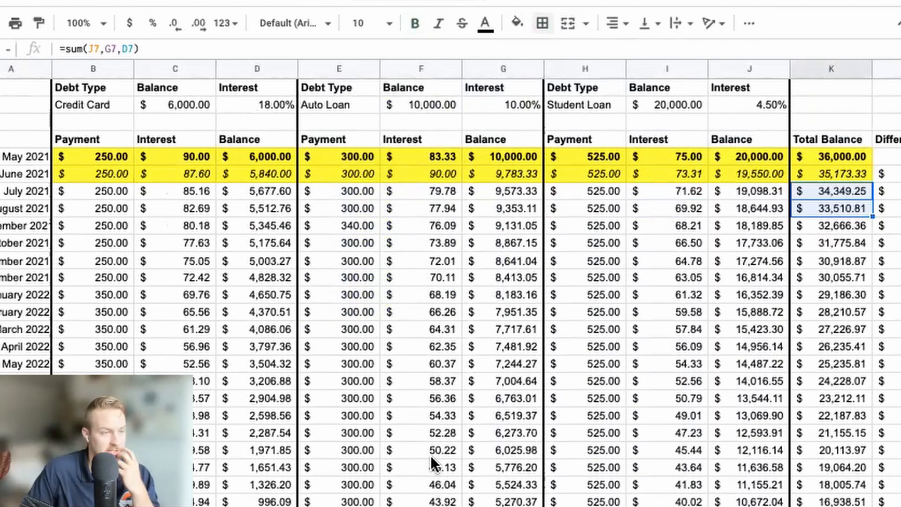
- View the monthly spending sheet with its January and February categories and return to the debt payoff sheet
left_click(172, 134)
left_click(169, 188)
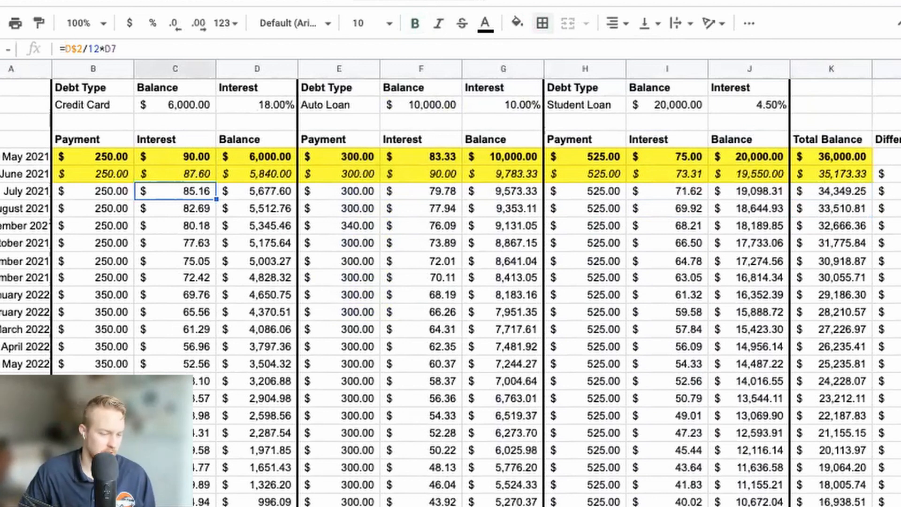
key("ctrl+shift+Page_Up")
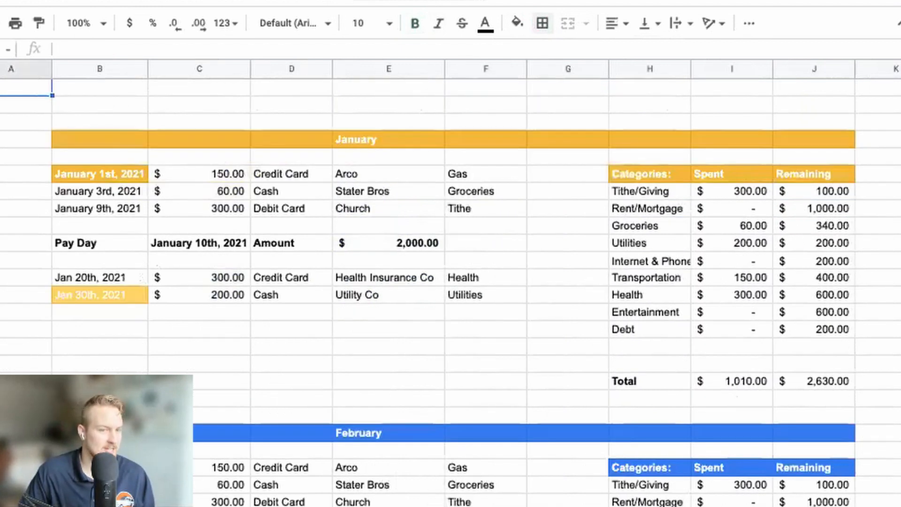
key("ctrl+shift+Page_Down")
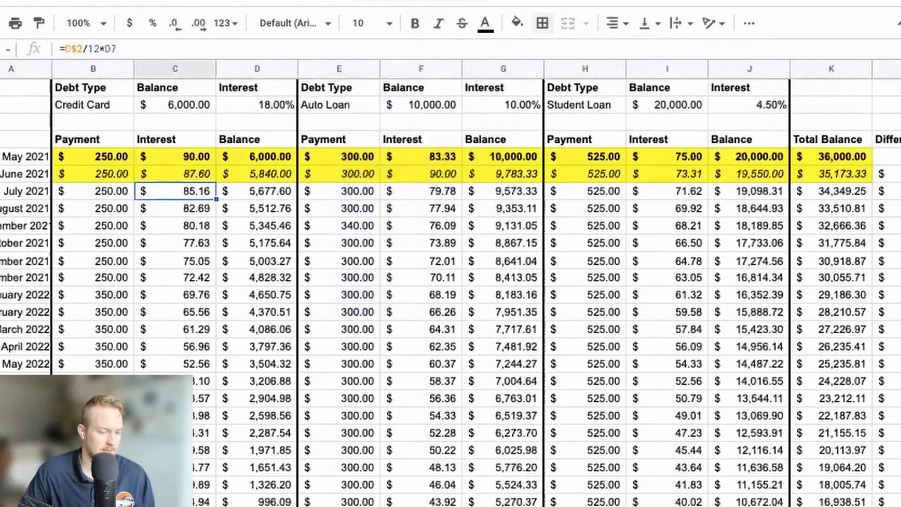
left_click(101, 149)
left_click(138, 237)
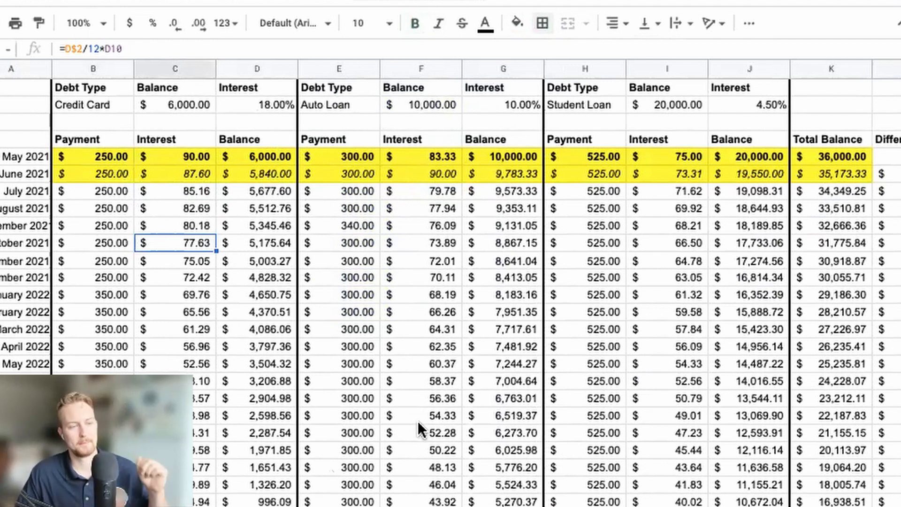
- Inspect the July and August 2021 credit card payments and the August 2021 balance formula in D8
left_click(109, 192)
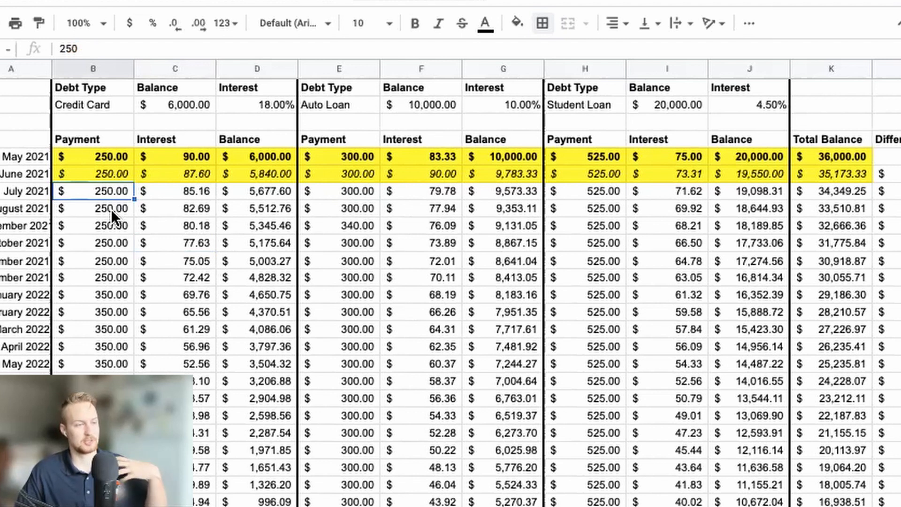
left_click(114, 206)
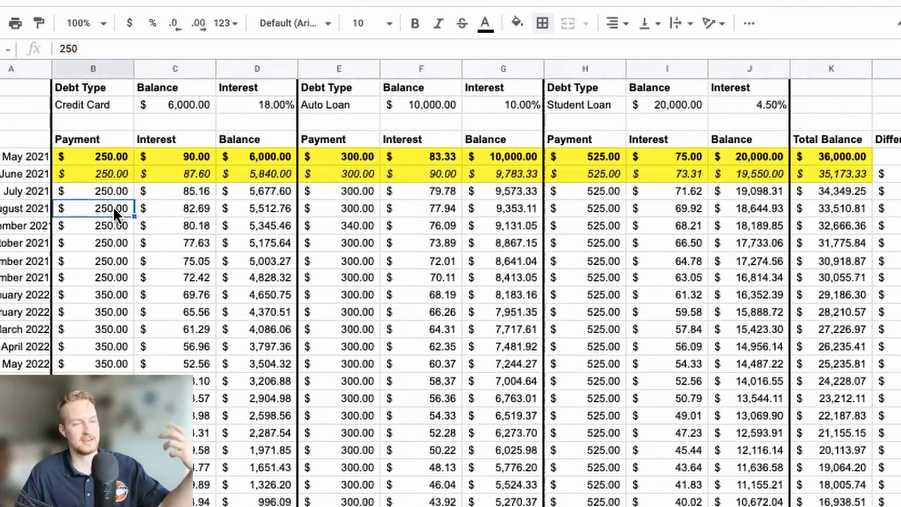
double_click(113, 207)
double_click(269, 209)
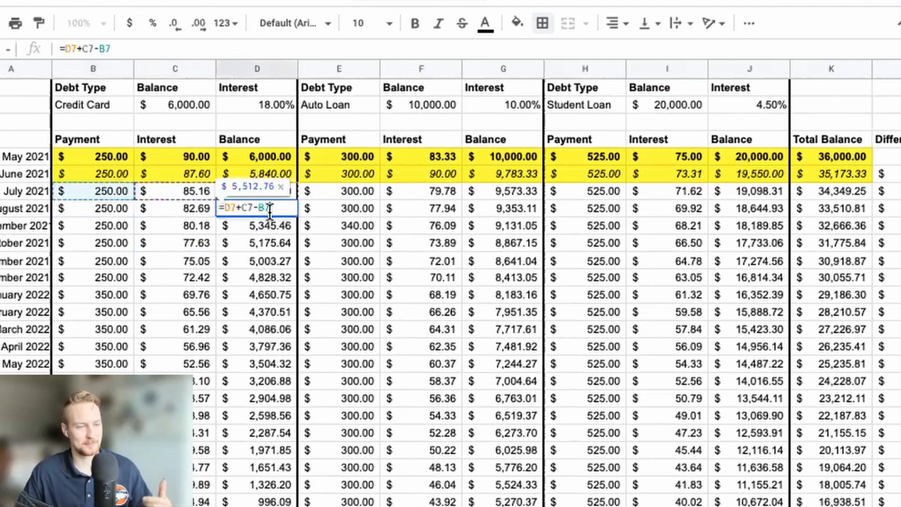
left_click(252, 276)
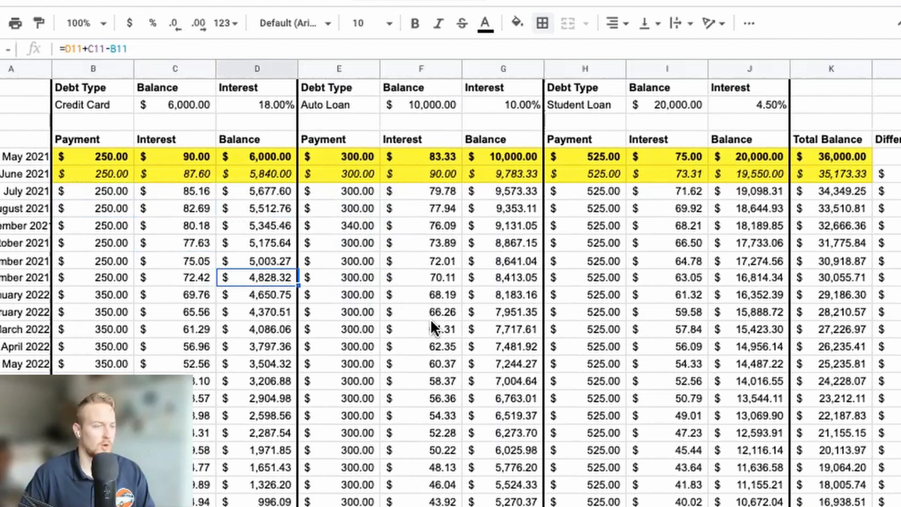
- Inspect the July and August 2021 credit card payments, the July balance, and the October 2021 balance formula in D10
left_click(105, 207)
left_click(118, 192)
left_click(239, 186)
left_click(260, 244)
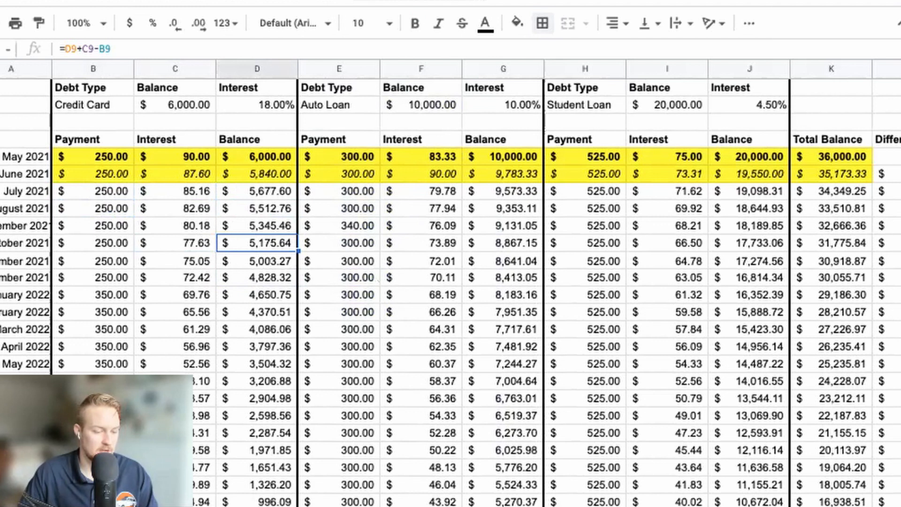
scroll(450, 282, "right", 4)
scroll(450, 282, "left", 4)
scroll(451, 281, "right", 2)
scroll(450, 282, "left", 2)
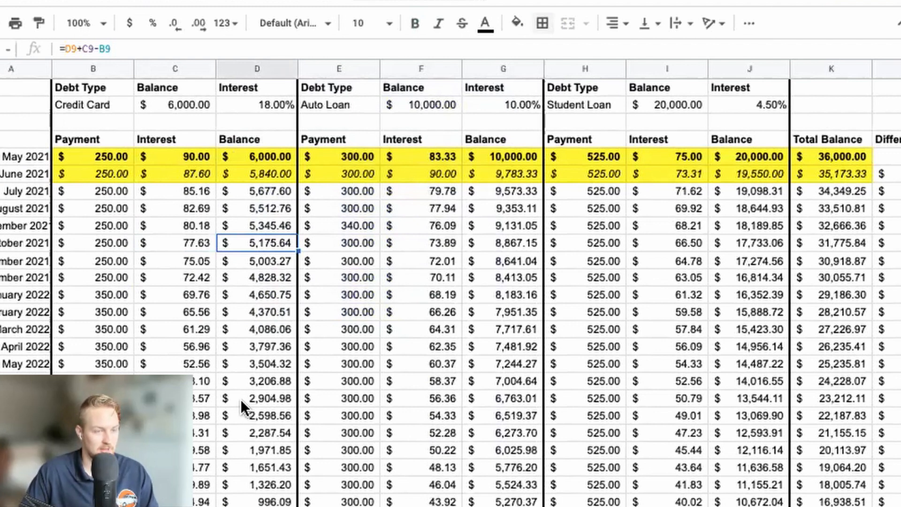
- Inspect the July and September 2021 credit card payments and the balance formulas in D7 and D9
left_click(88, 193)
left_click(111, 226)
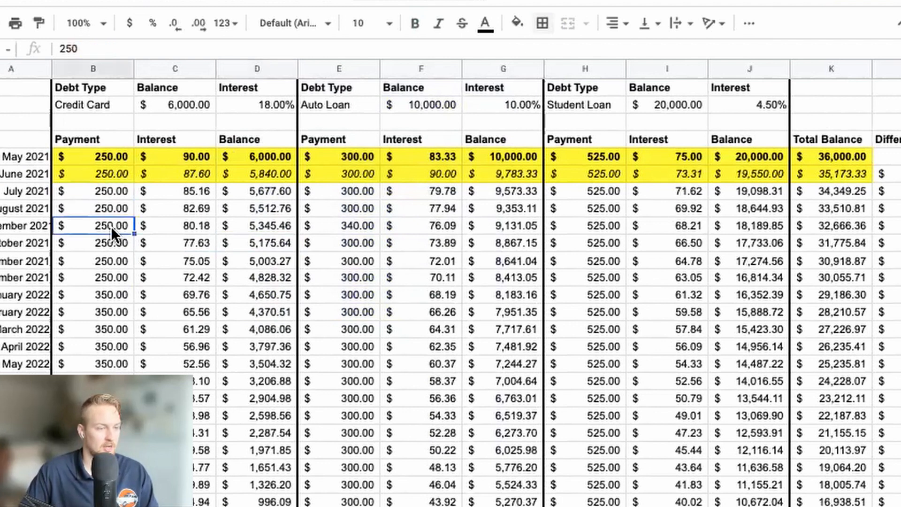
left_click(182, 196)
double_click(244, 191)
double_click(240, 226)
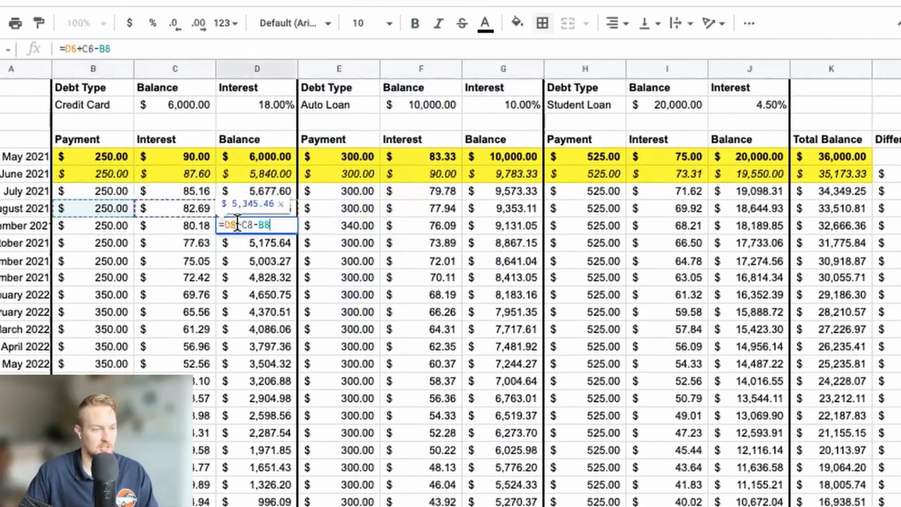
left_click(79, 222)
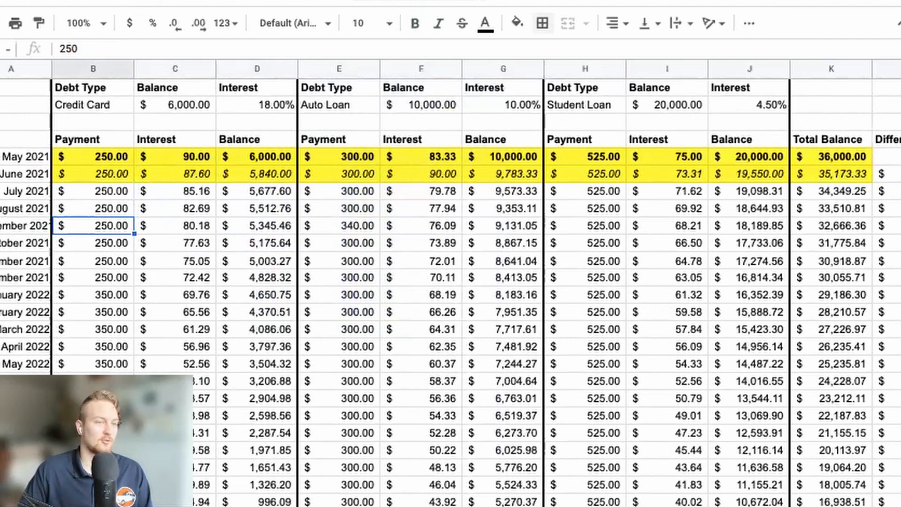
- Examine the credit card interest formula and rate, the starting balances of all three debts, and the student loan interest formula in I7
left_click(175, 506)
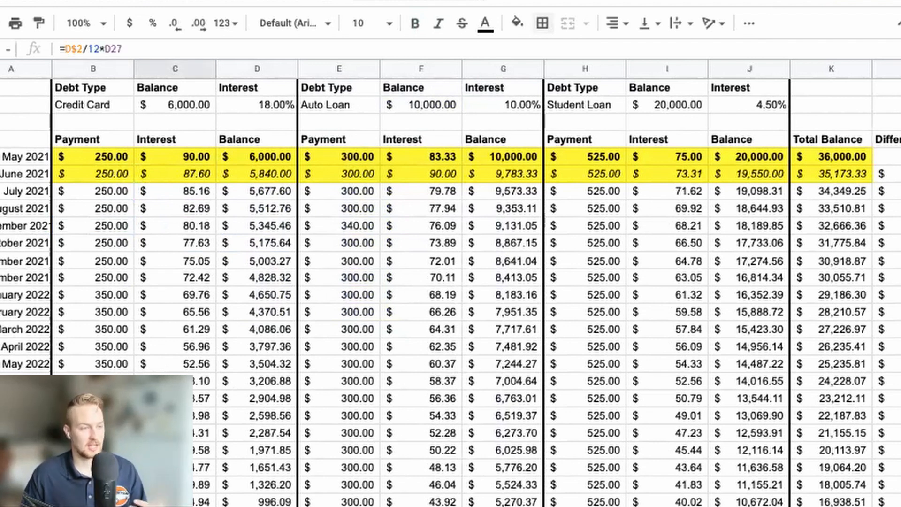
left_click(283, 106)
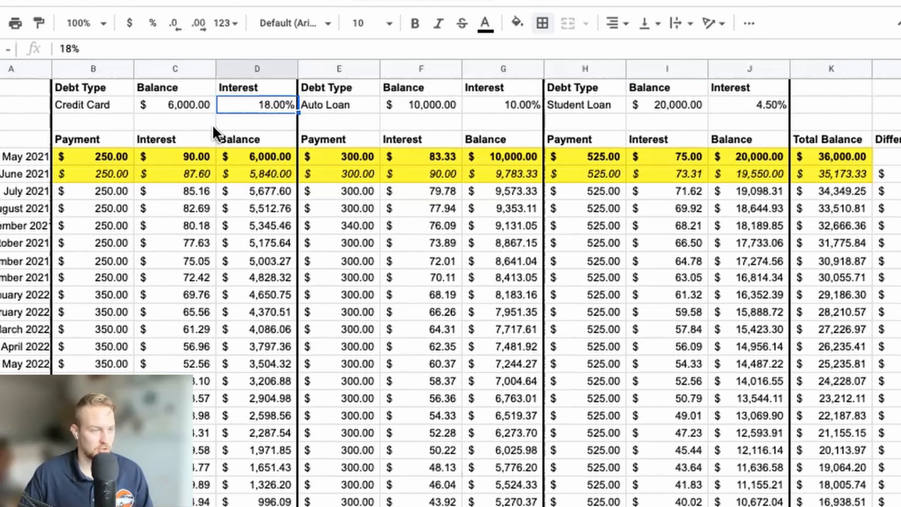
left_click(195, 101)
left_click(100, 103)
left_click(195, 108)
double_click(195, 108)
double_click(397, 102)
double_click(659, 103)
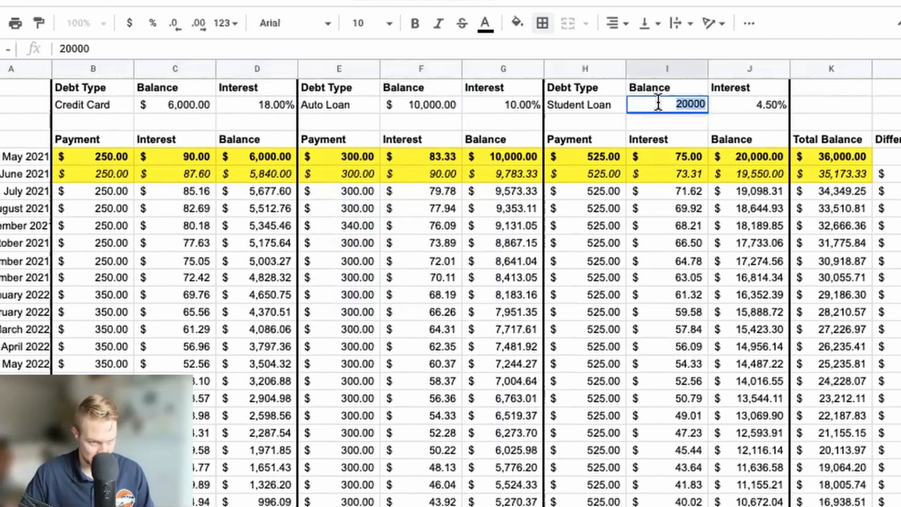
left_click(634, 188)
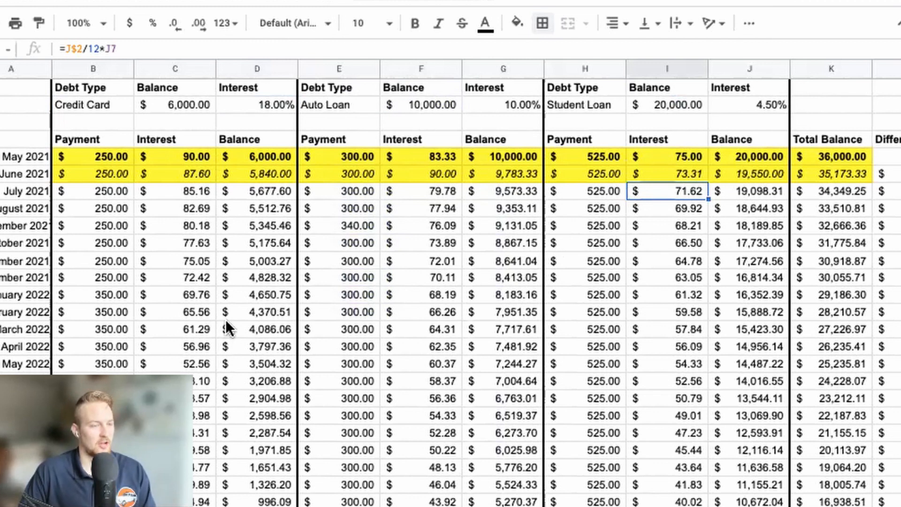
- Review the auto loan and student loan interest rates and compare the row 2 balances of the three debts
left_click(513, 103)
left_click(773, 110)
left_click(669, 105)
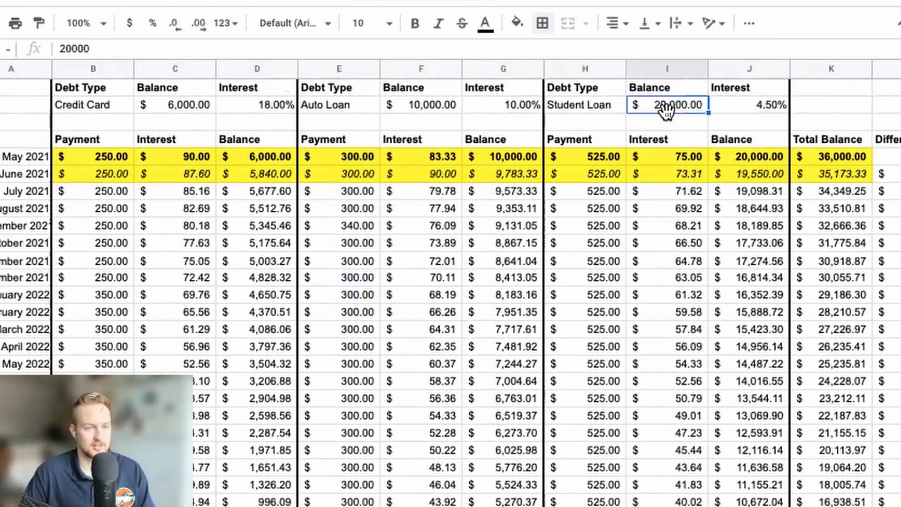
left_click(434, 101)
left_click(185, 102)
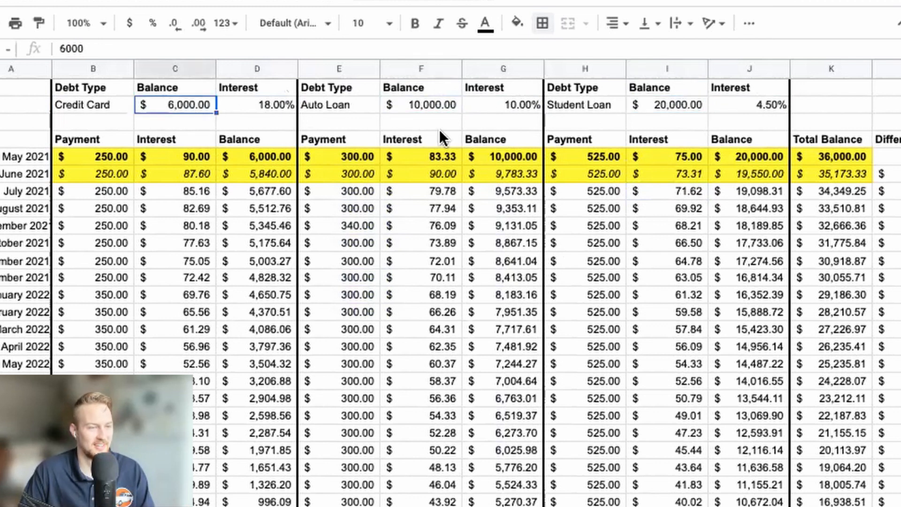
left_click(440, 107)
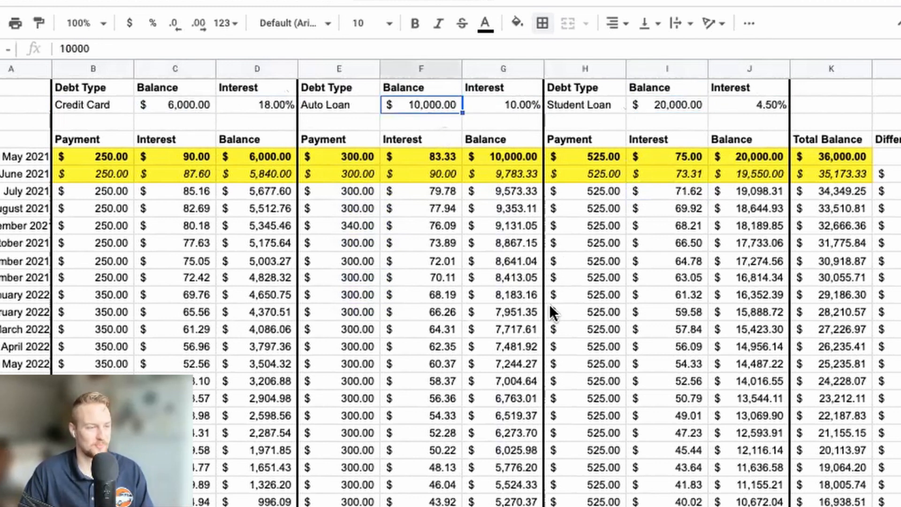